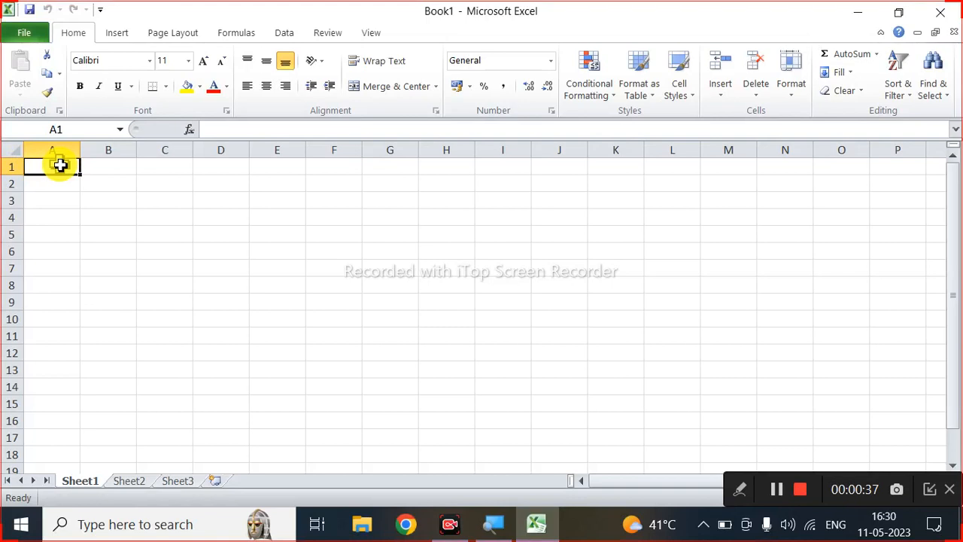
Enter "sbci bhadesar" in cell A1 and wrap the cell's text.
type("+")
key("BackSpace")
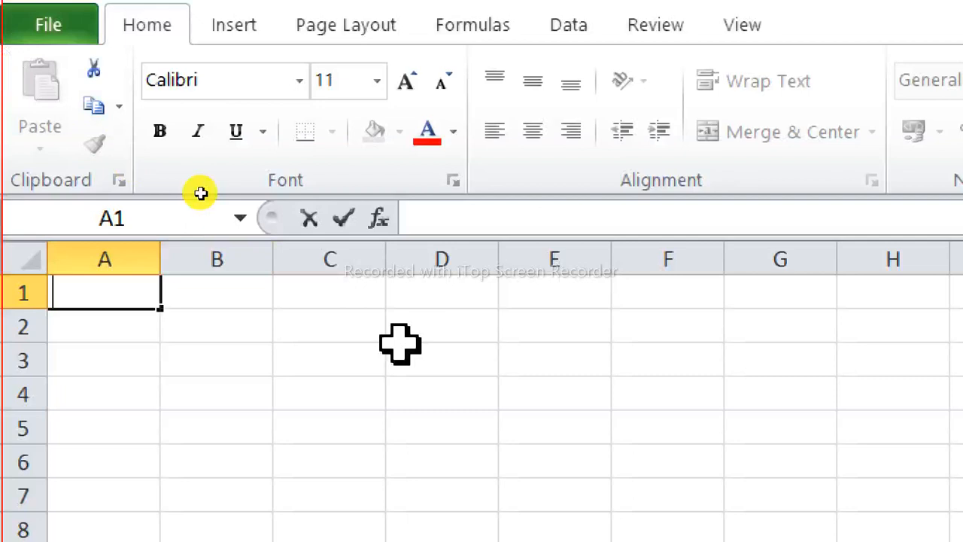
type("sbci")
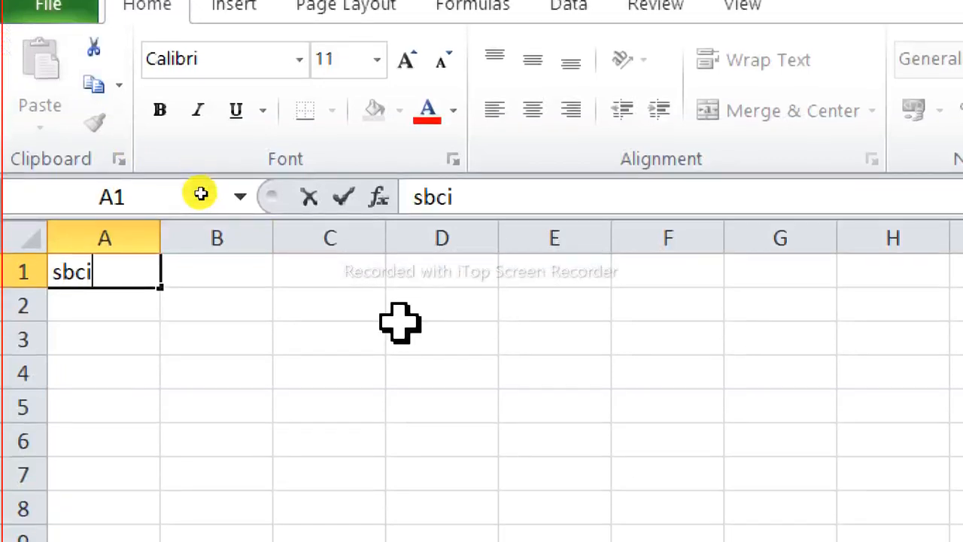
type(" bhadesae")
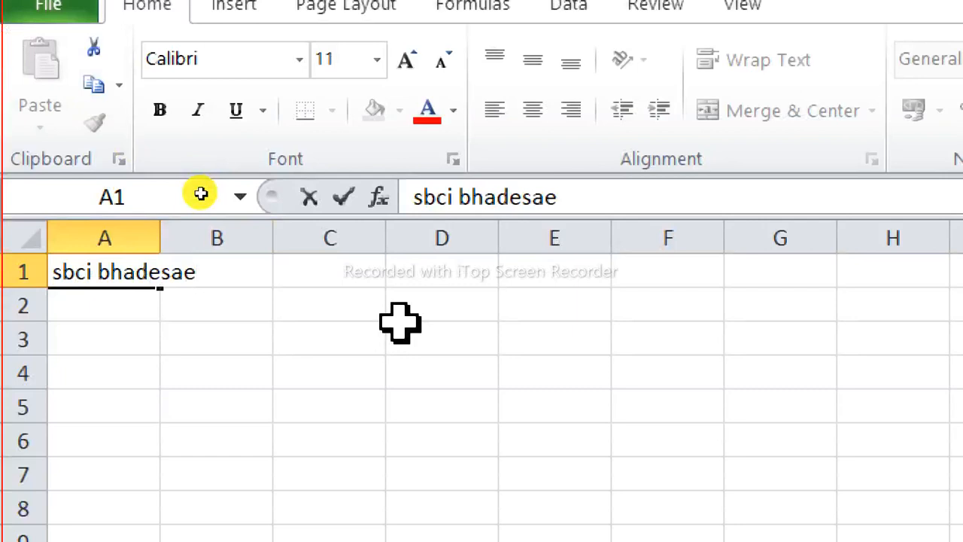
key("BackSpace")
type("r")
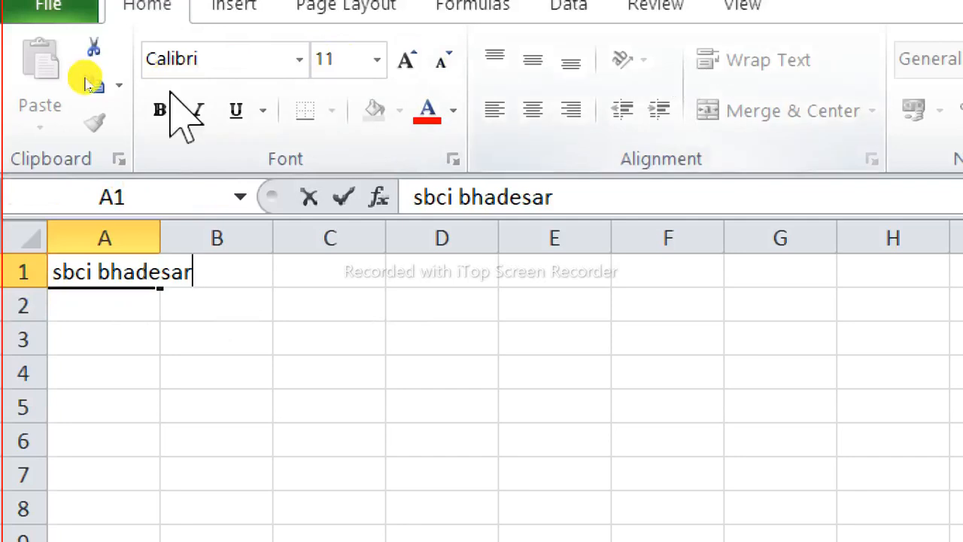
left_click(60, 383)
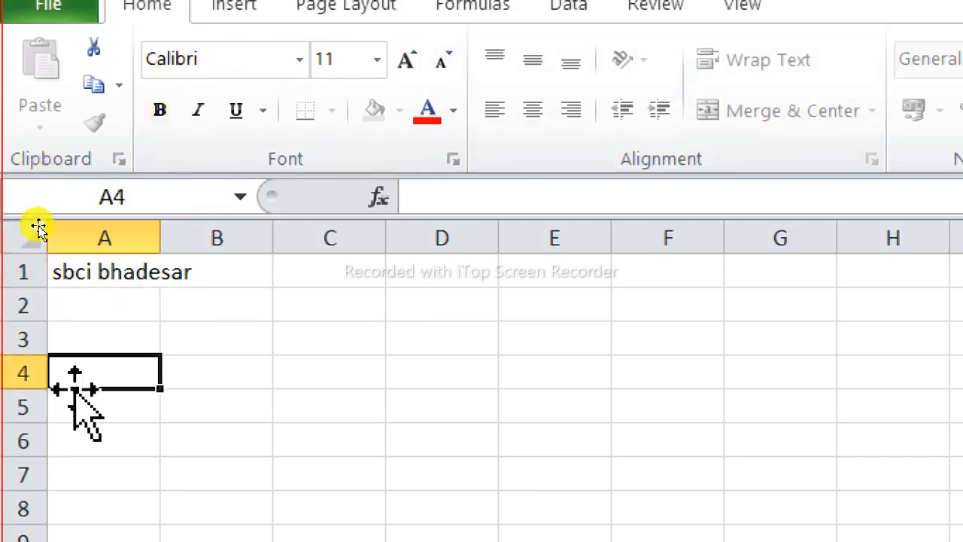
left_click(103, 265)
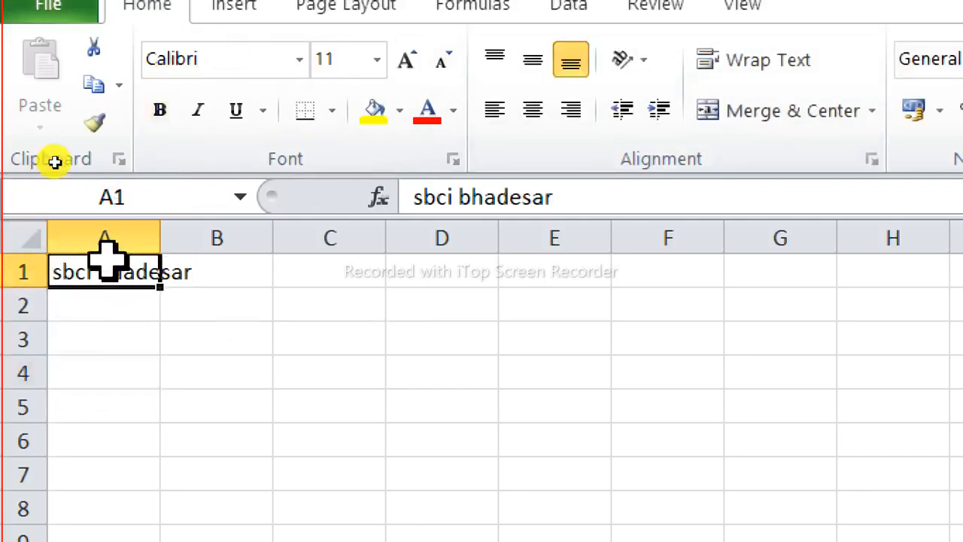
left_click(734, 71)
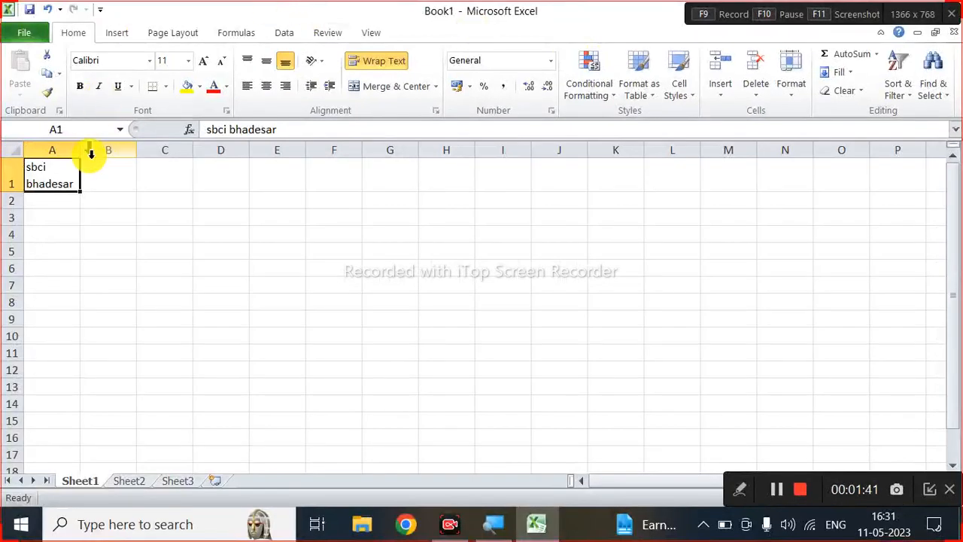
Enter 10 in cell B1 and apply the Number format to cell B2 below it.
left_click(103, 175)
type("10")
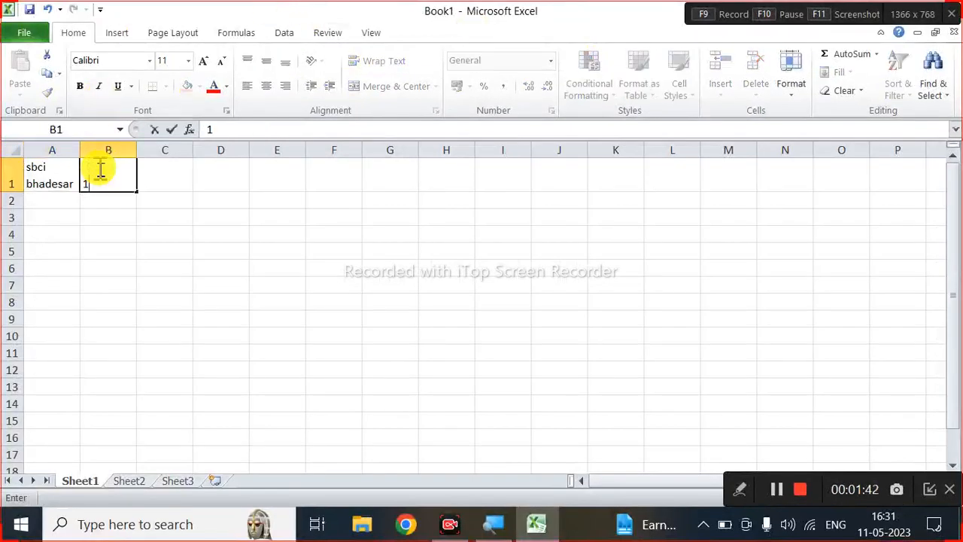
key("Return")
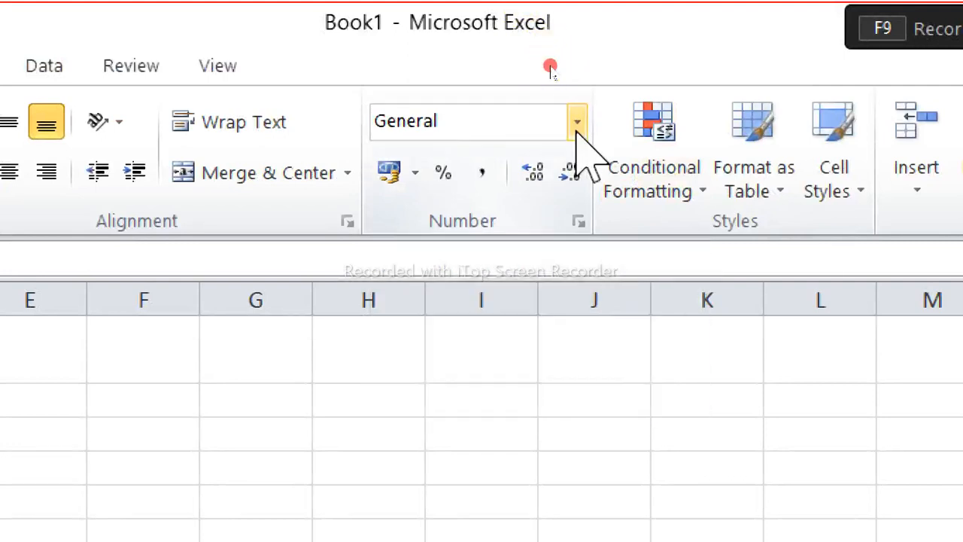
left_click(577, 123)
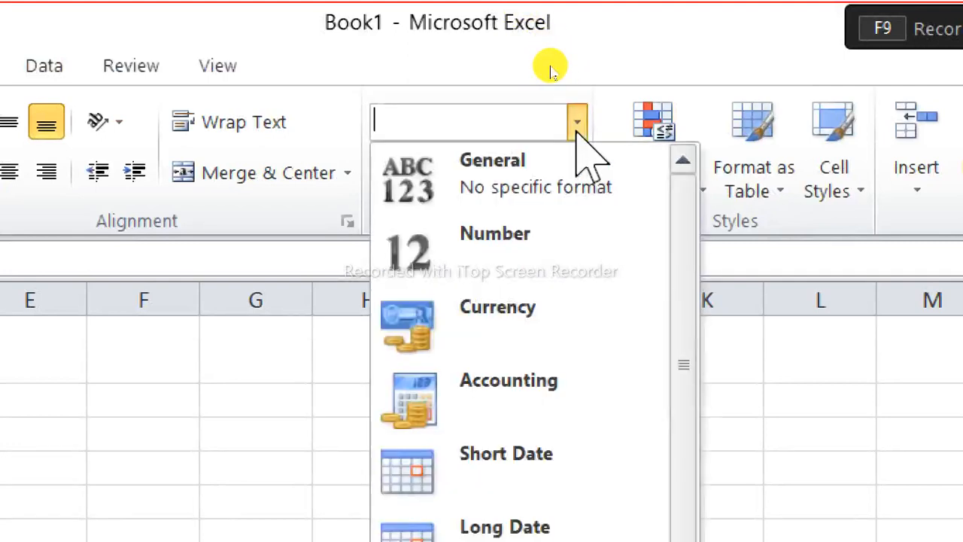
left_click(442, 255)
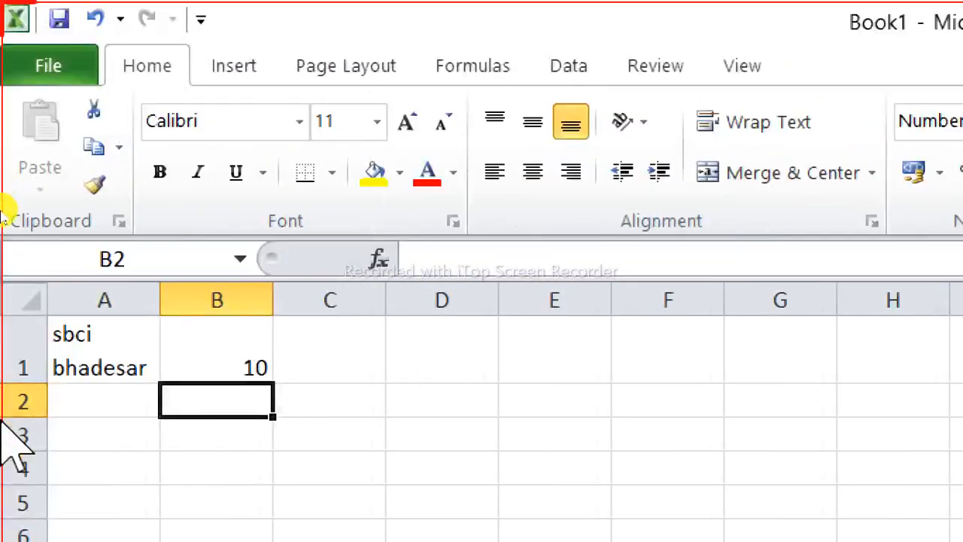
Apply the Number format to cell B1, followed by the Currency format.
left_click(235, 352)
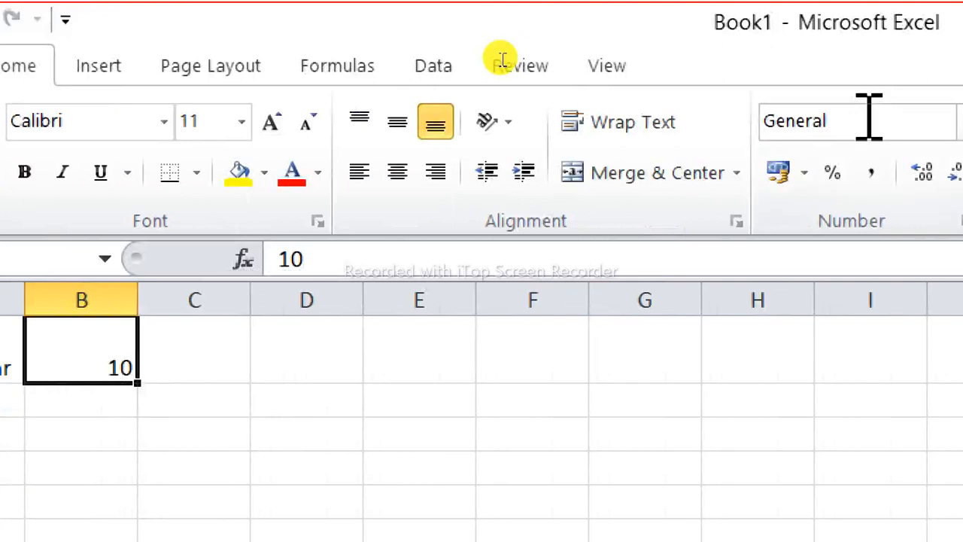
left_click(870, 120)
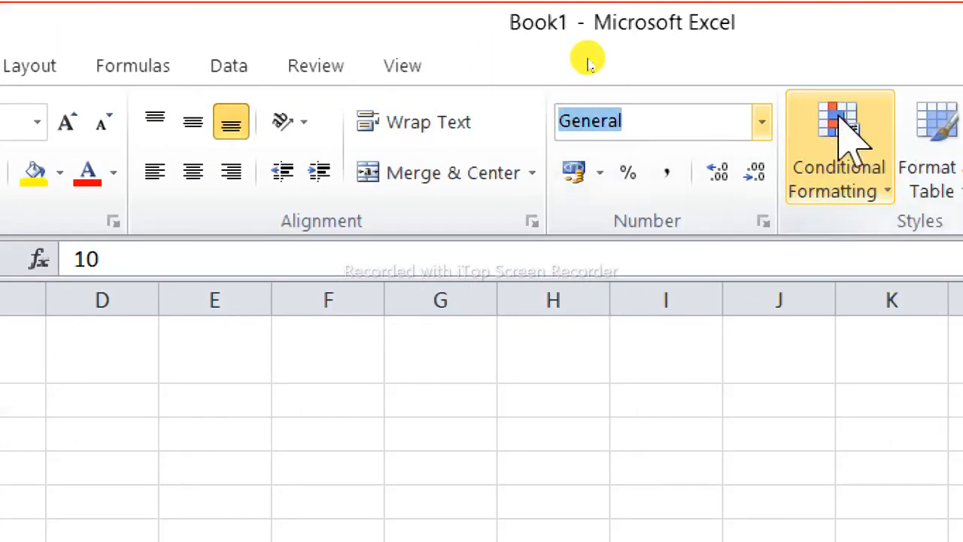
left_click(762, 124)
left_click(764, 125)
left_click(765, 124)
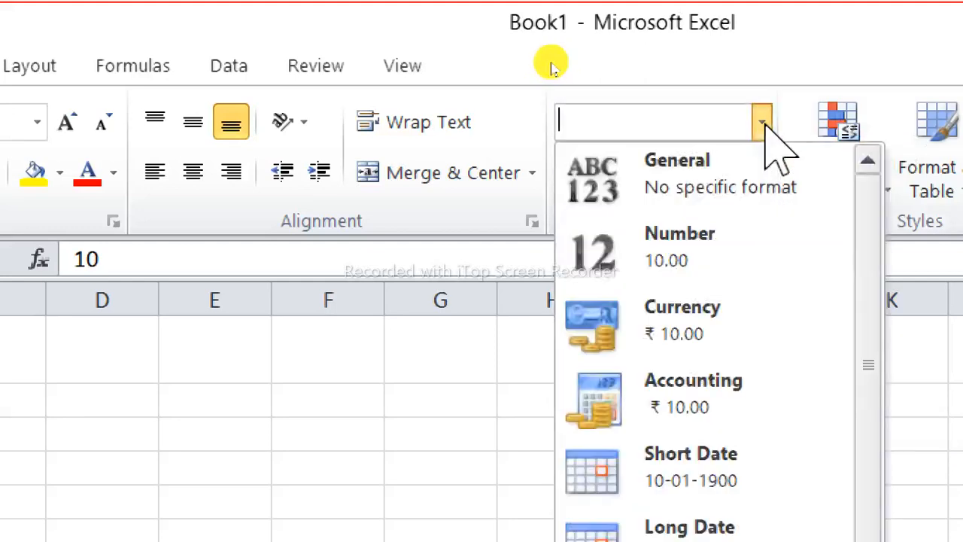
left_click(720, 252)
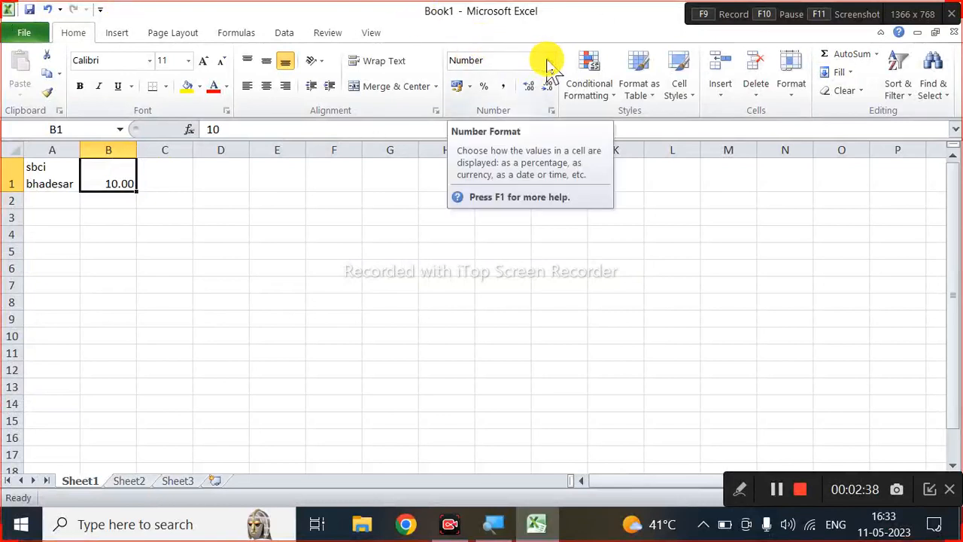
left_click(550, 61)
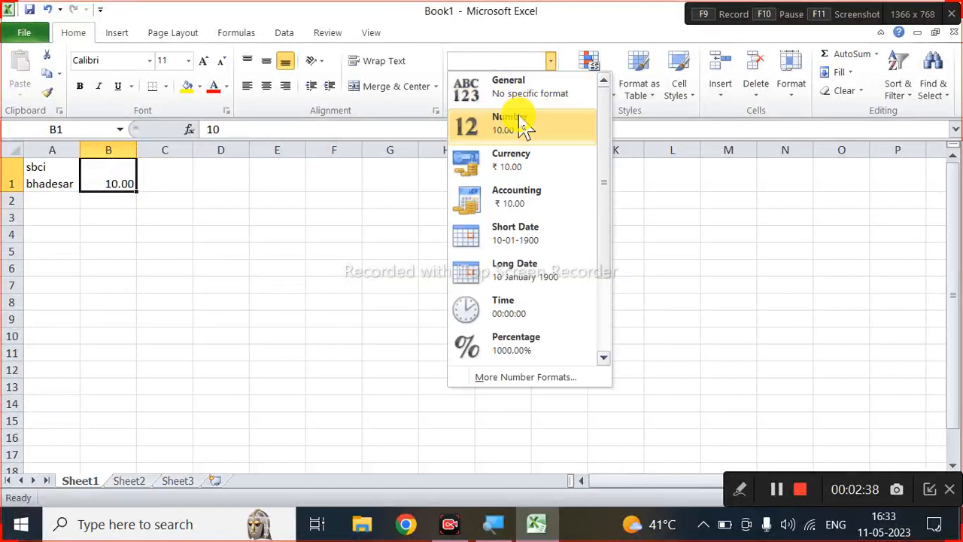
left_click(473, 164)
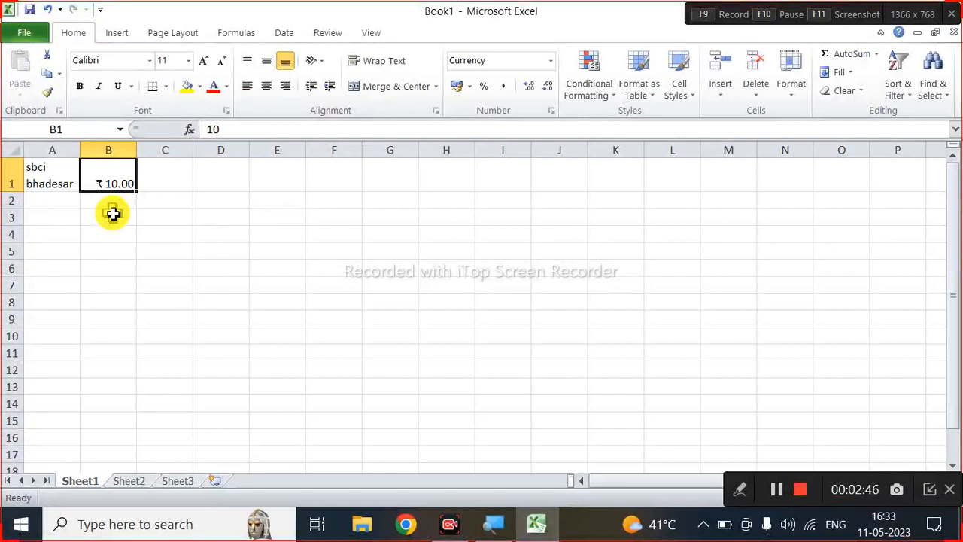
Change cell B1's number format to Short Date, followed by Long Date.
left_click(552, 61)
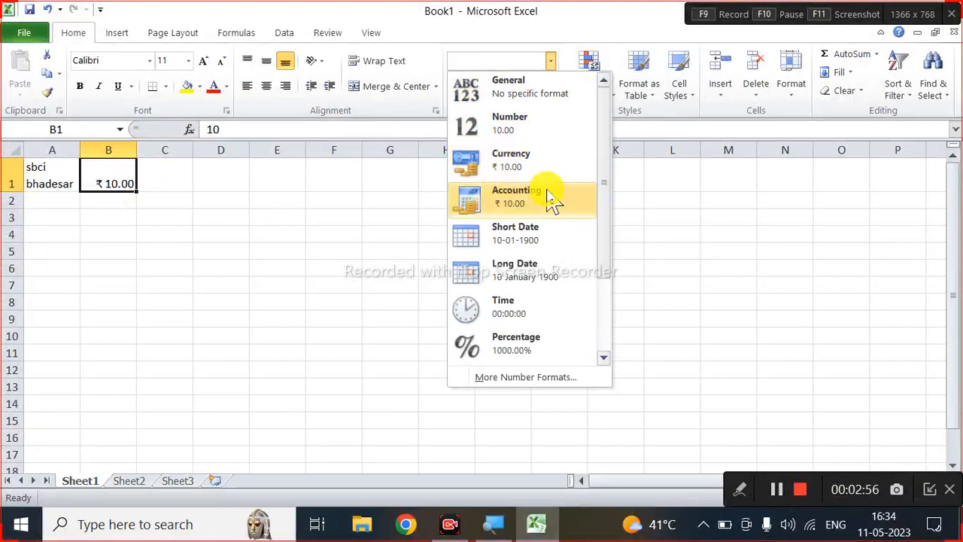
left_click(516, 234)
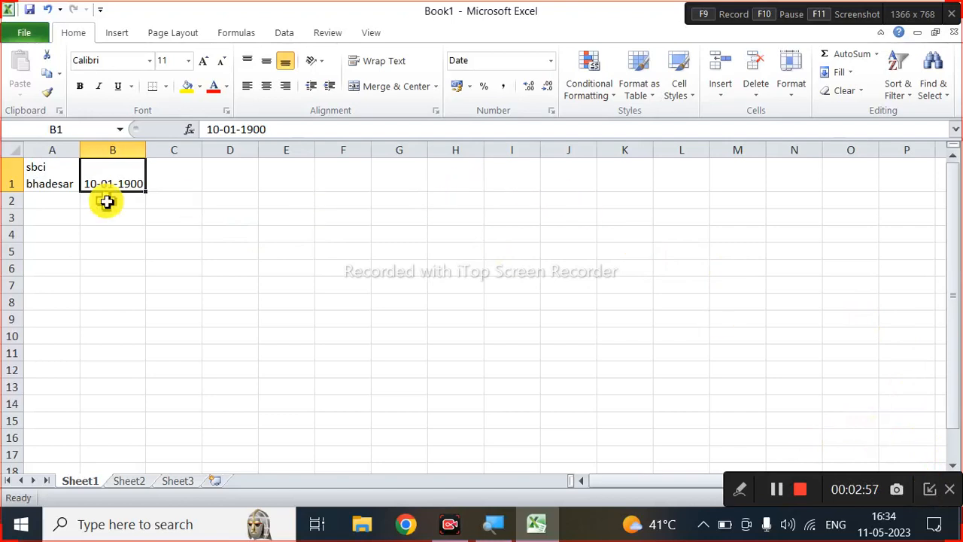
left_click(549, 63)
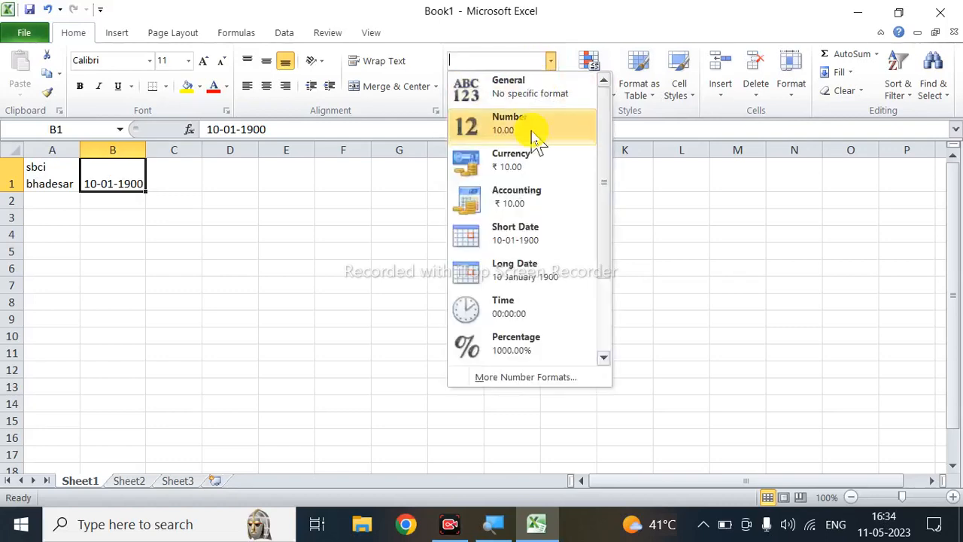
left_click(509, 279)
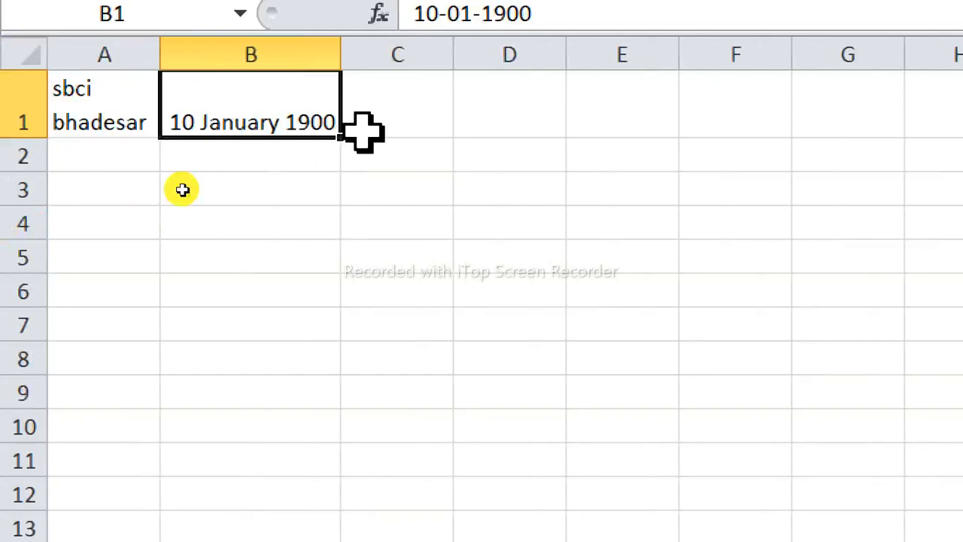
Apply the Currency format to the empty range C1:F7.
left_click_drag(405, 89, 748, 310)
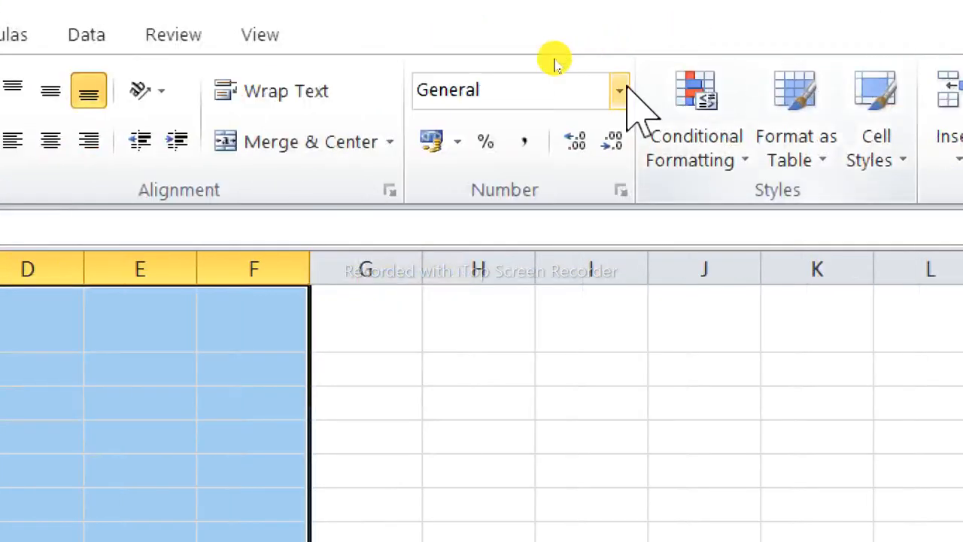
left_click(619, 90)
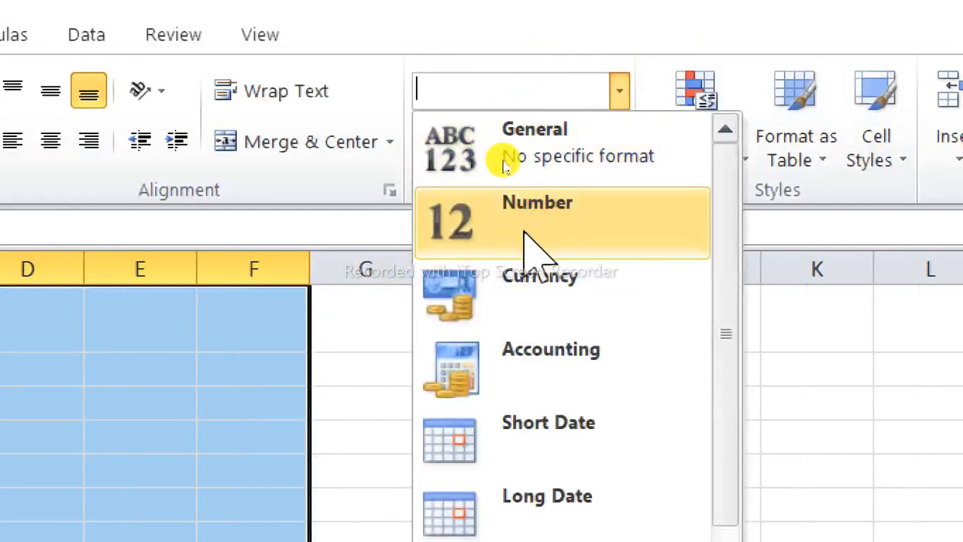
left_click(524, 310)
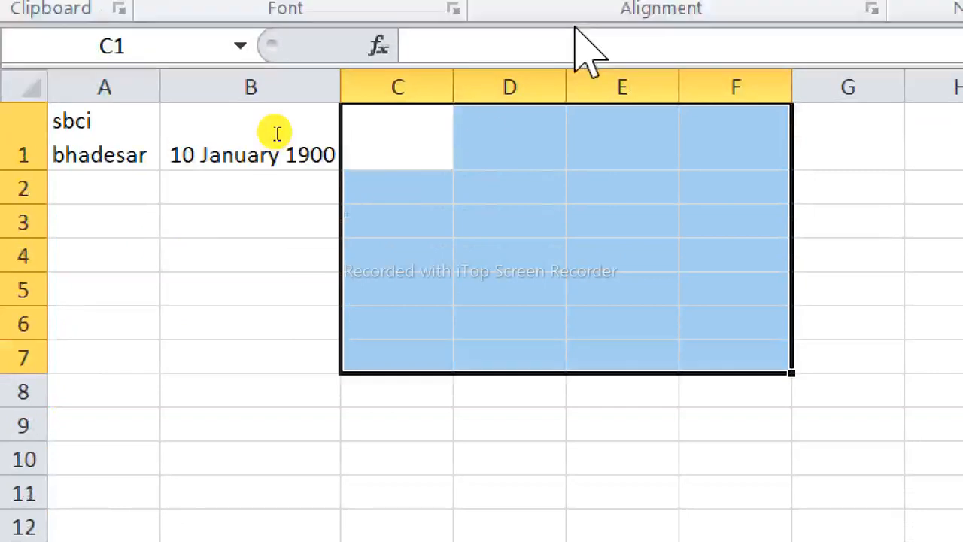
Enter 20 in cell D1 and 500 in cell D2.
left_click(492, 144)
type("20")
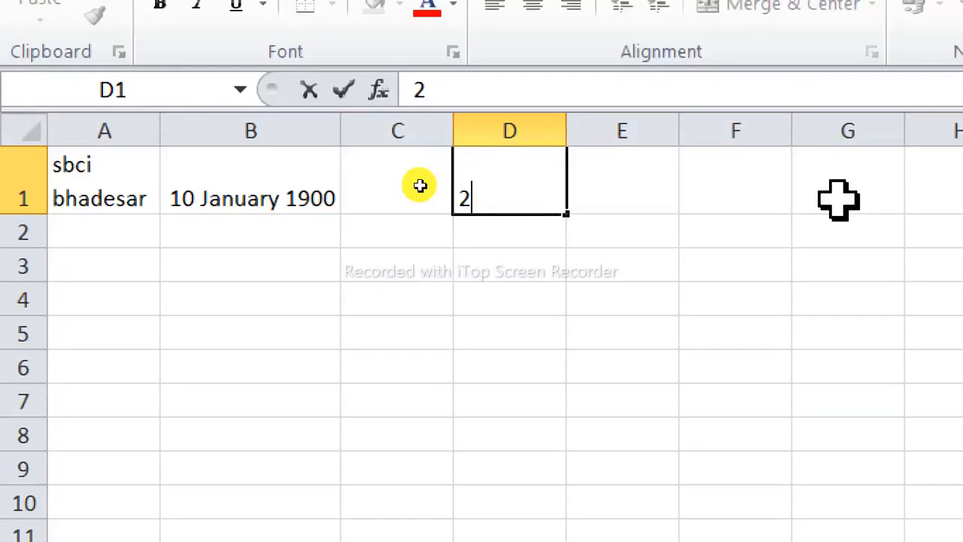
key("Return")
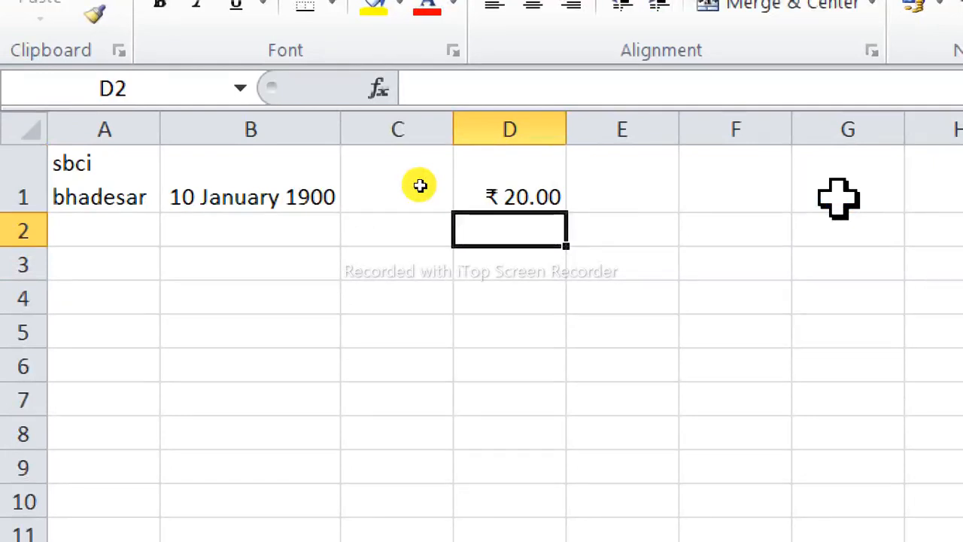
type("500")
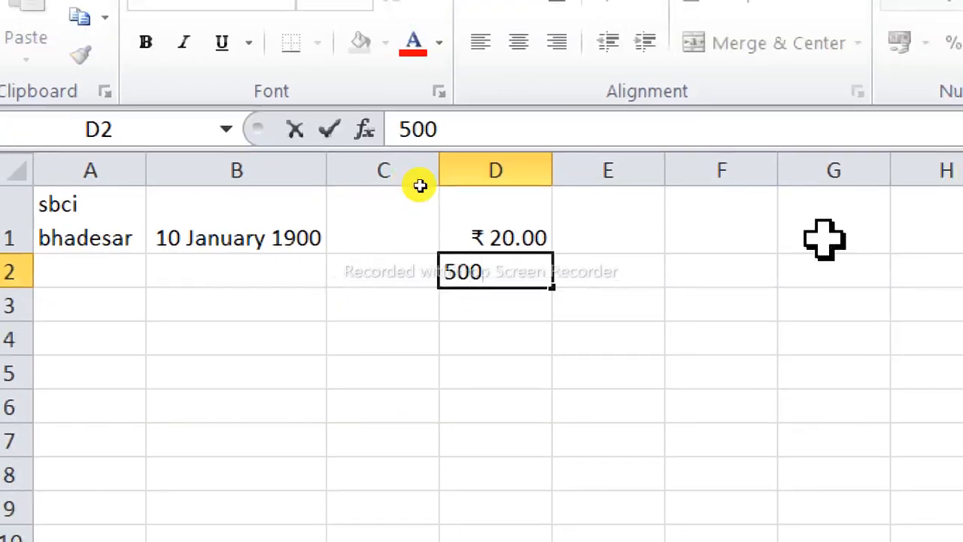
key("Return")
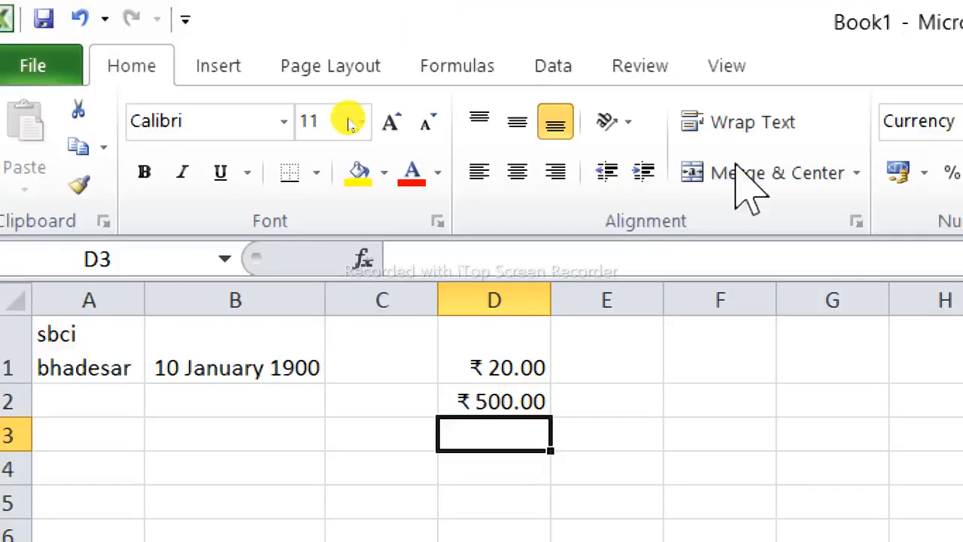
Undo the entries in D1 and D2, the Currency format on C1:F7, and the Long Date format on B1.
key("ctrl+z")
key("ctrl+z")
key("ctrl+z")
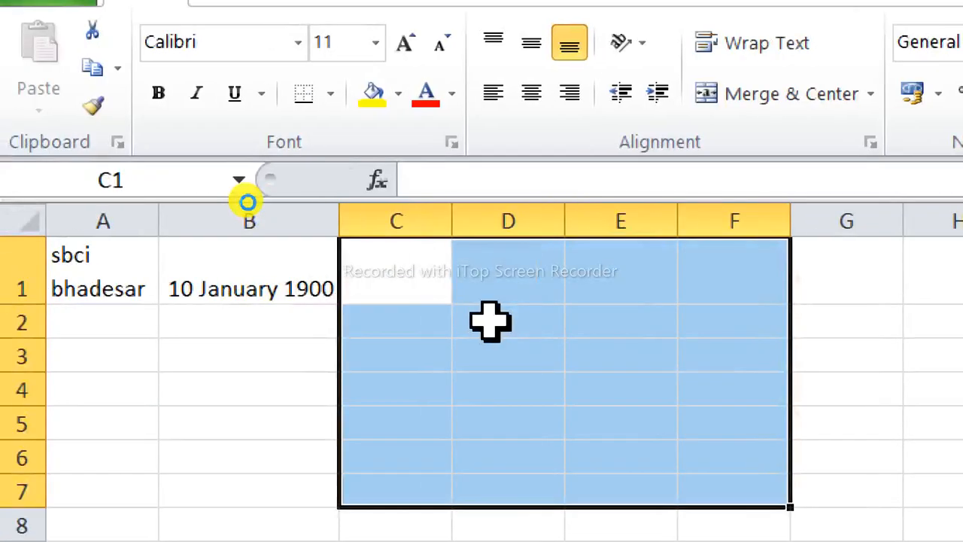
key("ctrl+z")
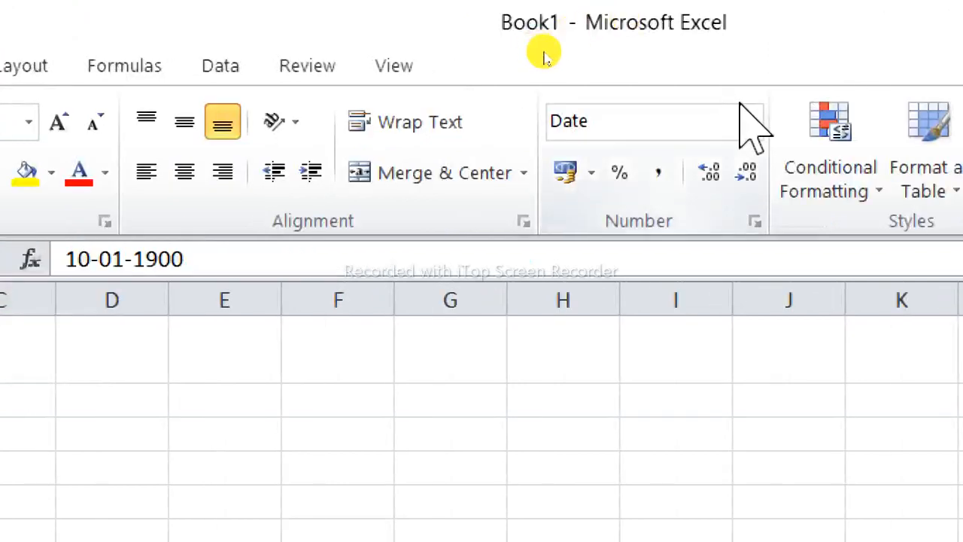
key("ctrl+minus")
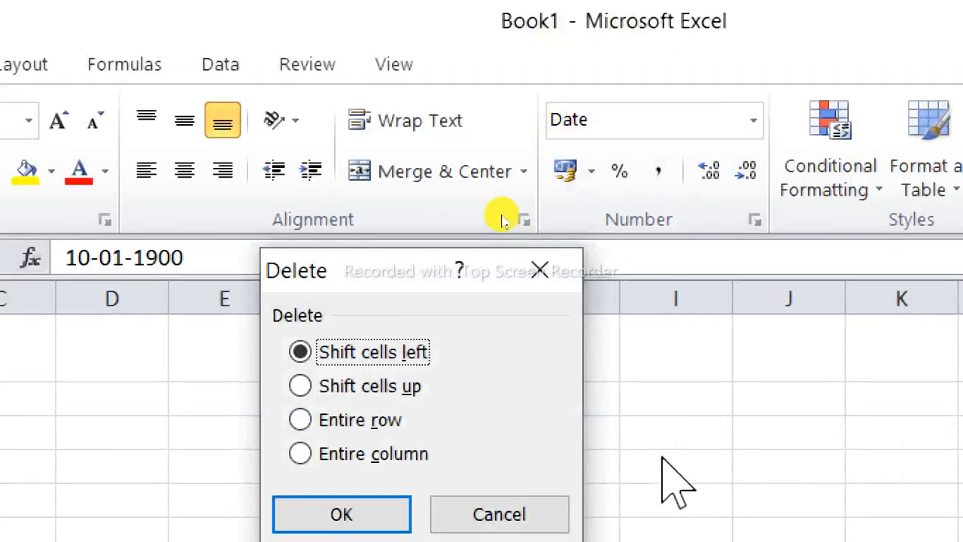
left_click(551, 254)
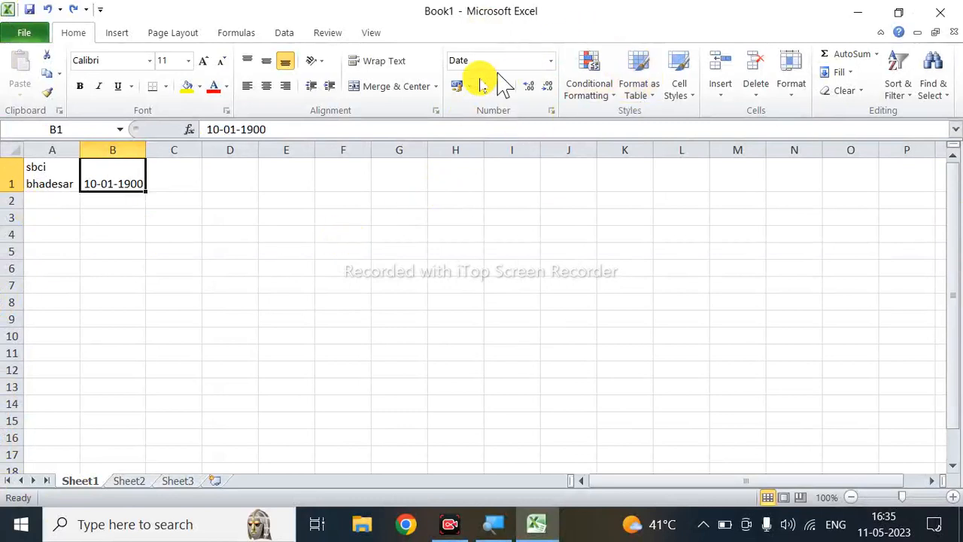
Apply the Time format to cell B1.
left_click(550, 63)
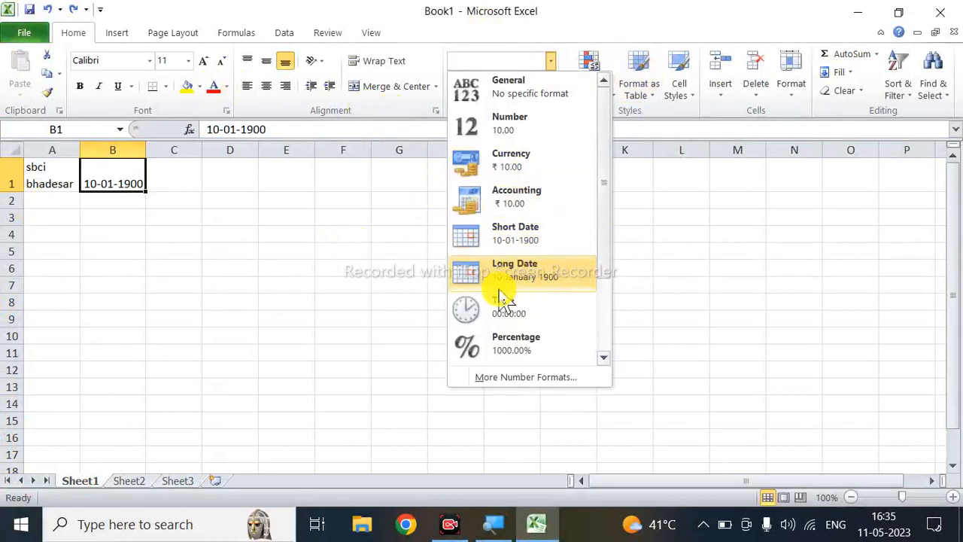
left_click(510, 320)
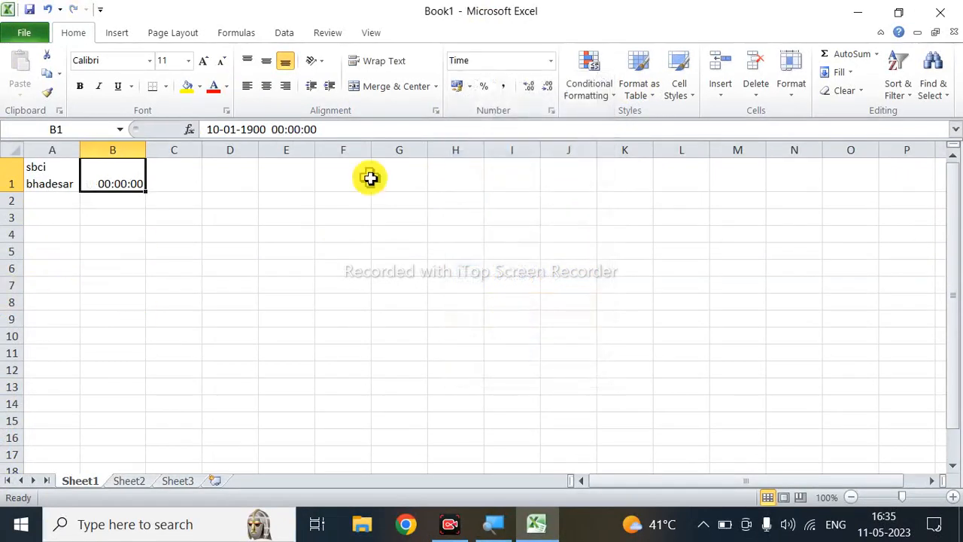
Apply the Percentage format to cell B1 and review the number categories in the Format Cells dialog.
left_click(551, 63)
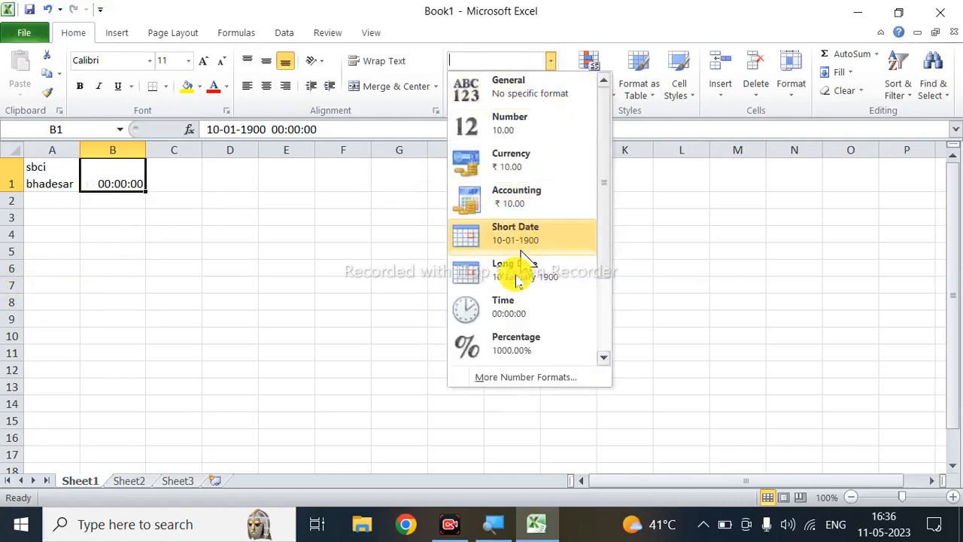
left_click(517, 347)
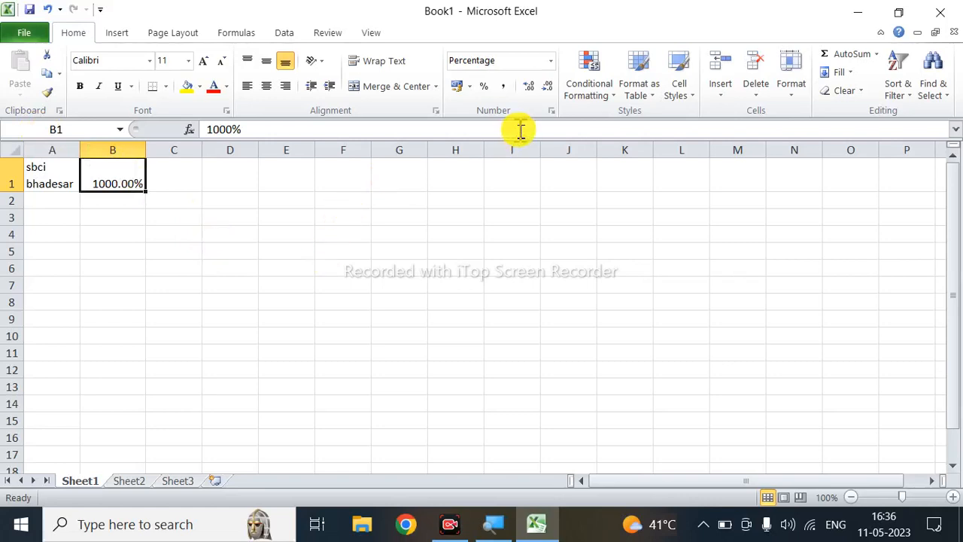
left_click(552, 62)
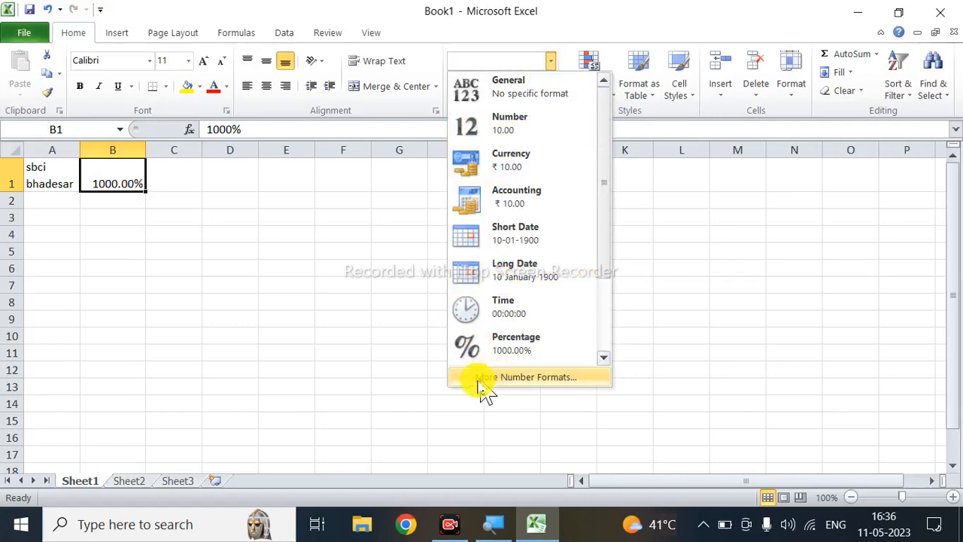
left_click(511, 378)
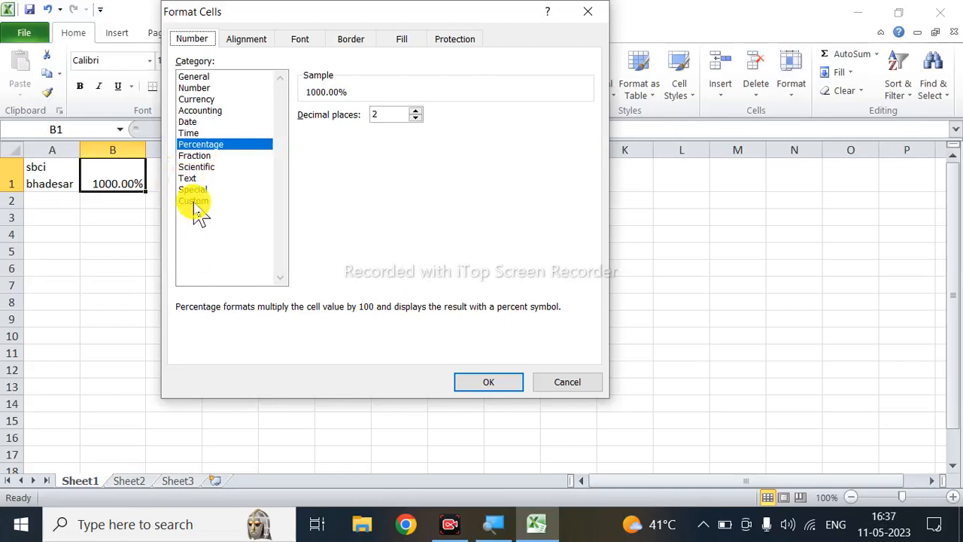
left_click(584, 30)
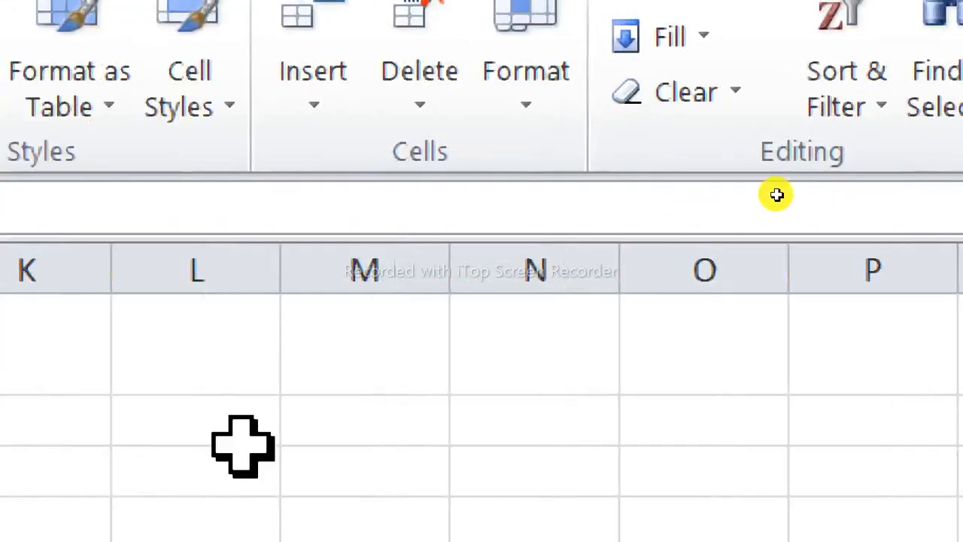
Enter 520 in cell N1 and again in cell I1.
left_click(565, 374)
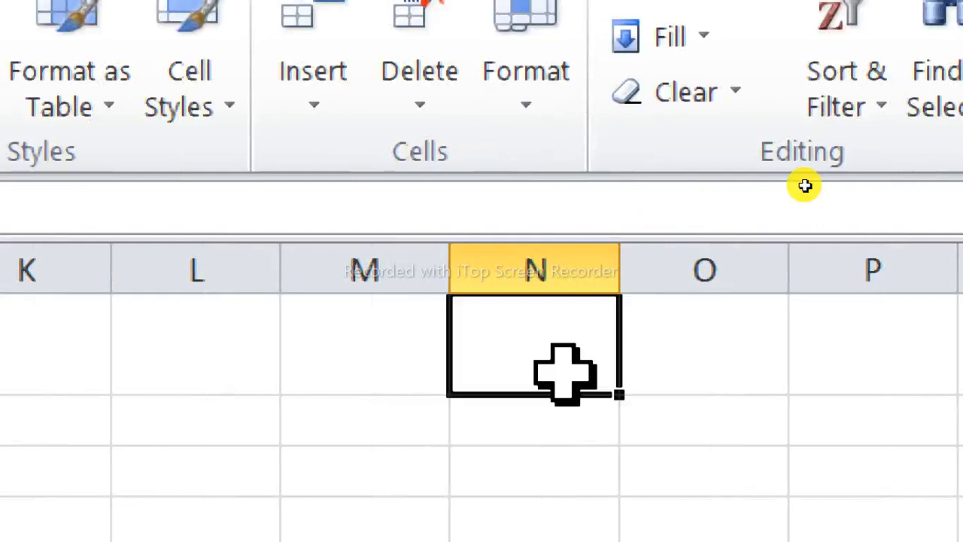
type("520")
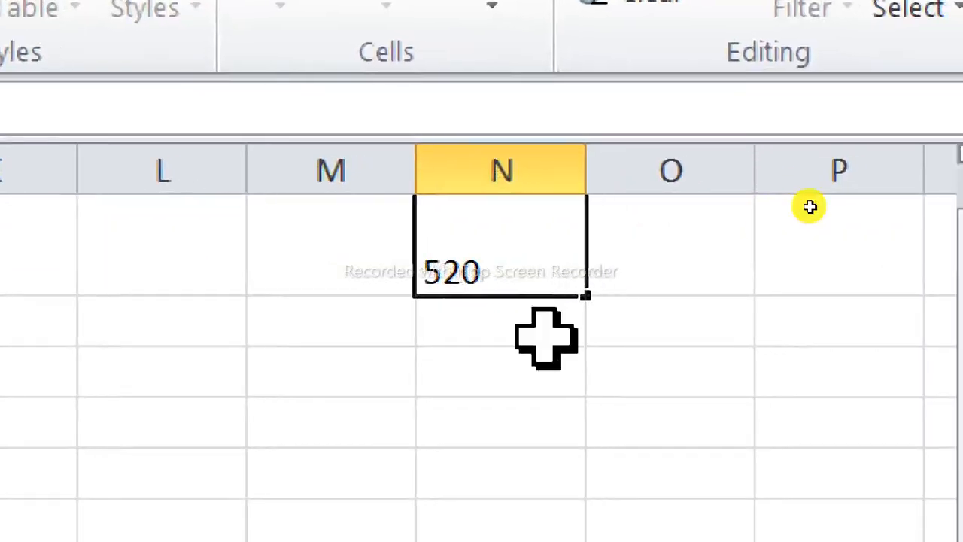
key("Return")
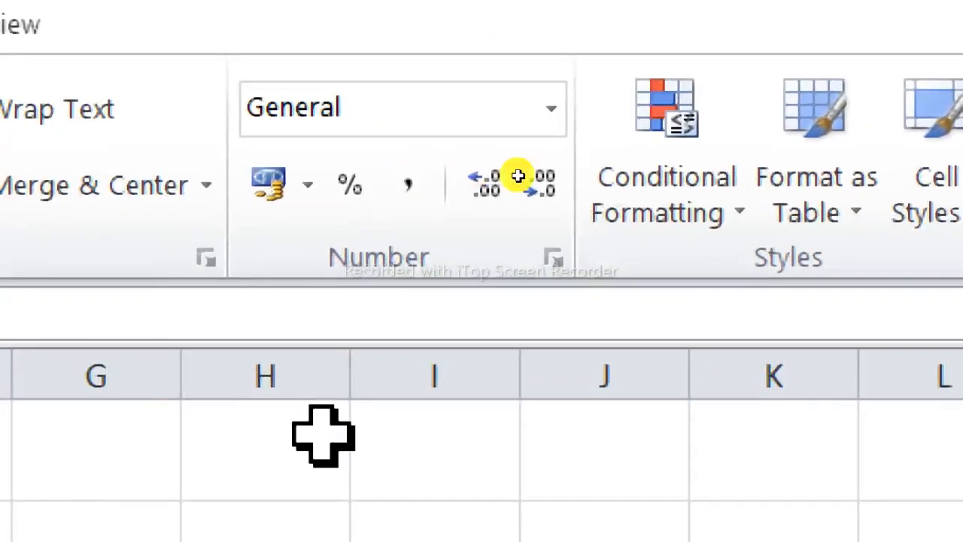
left_click(455, 450)
type("520")
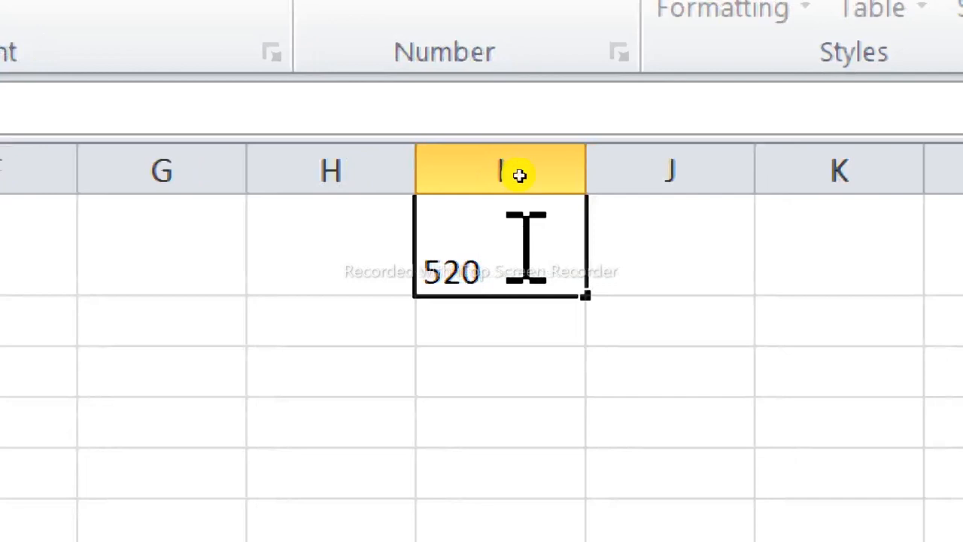
key("Return")
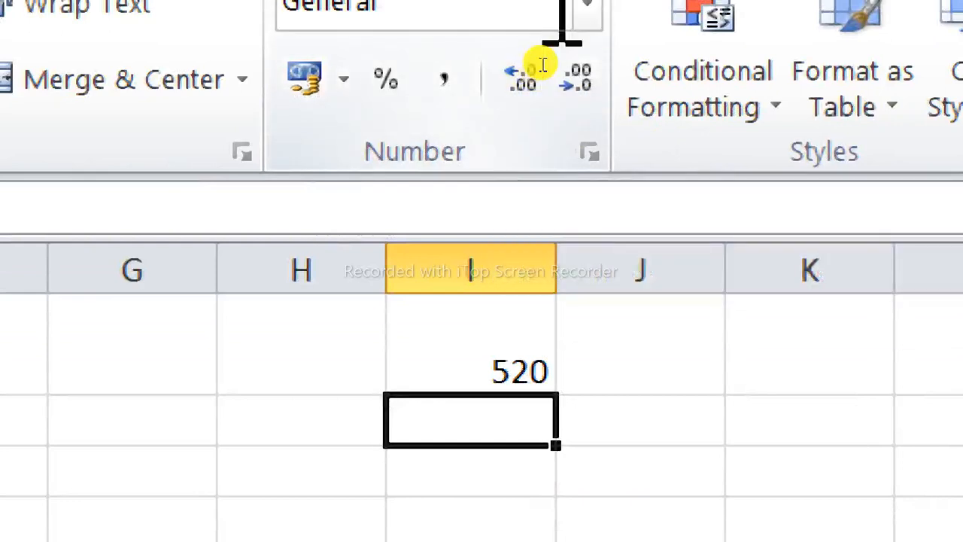
Apply the Number format to the empty cell I2 and to cell I1.
left_click(586, 15)
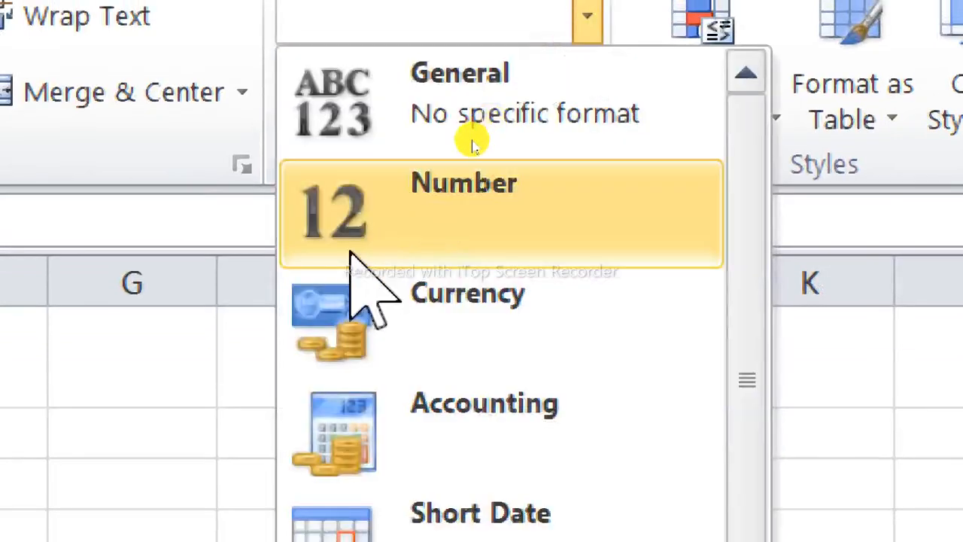
left_click(354, 251)
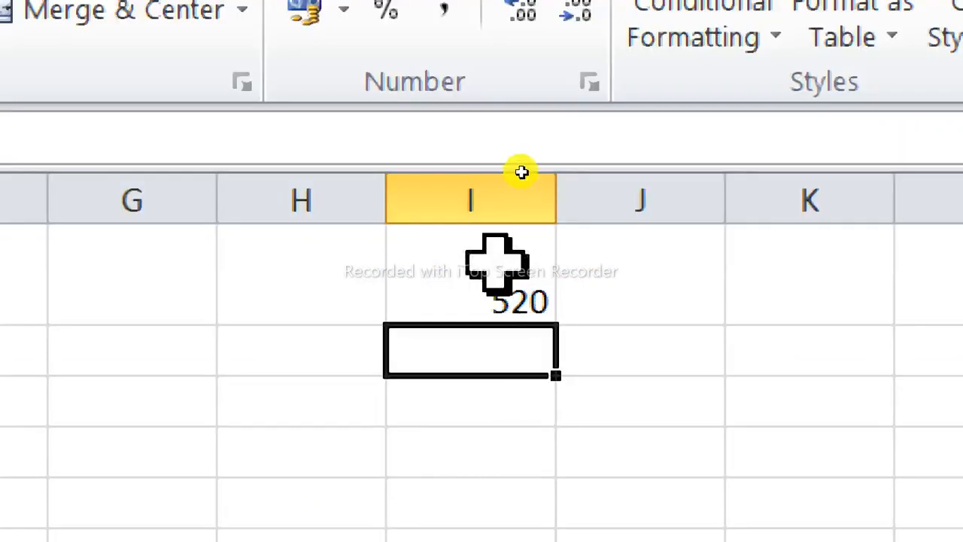
left_click(496, 346)
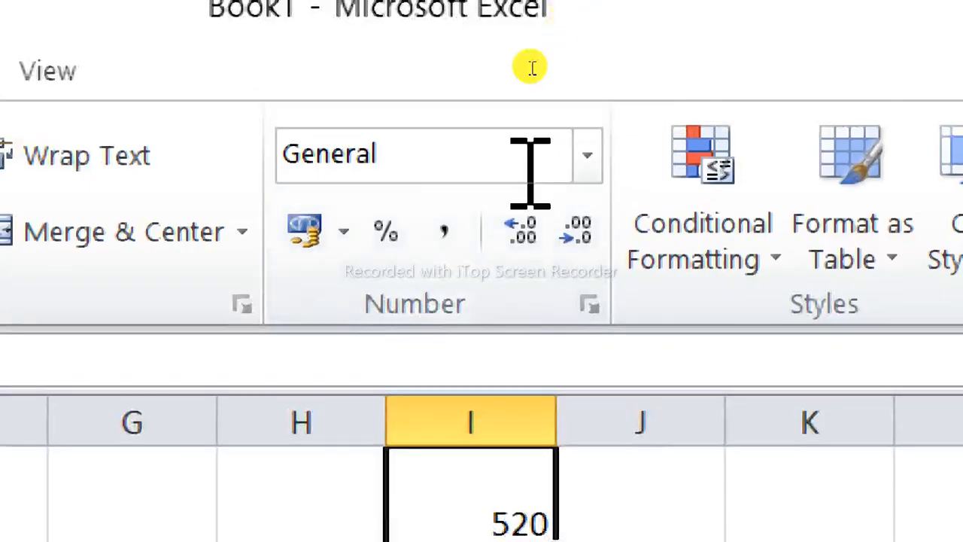
left_click(586, 158)
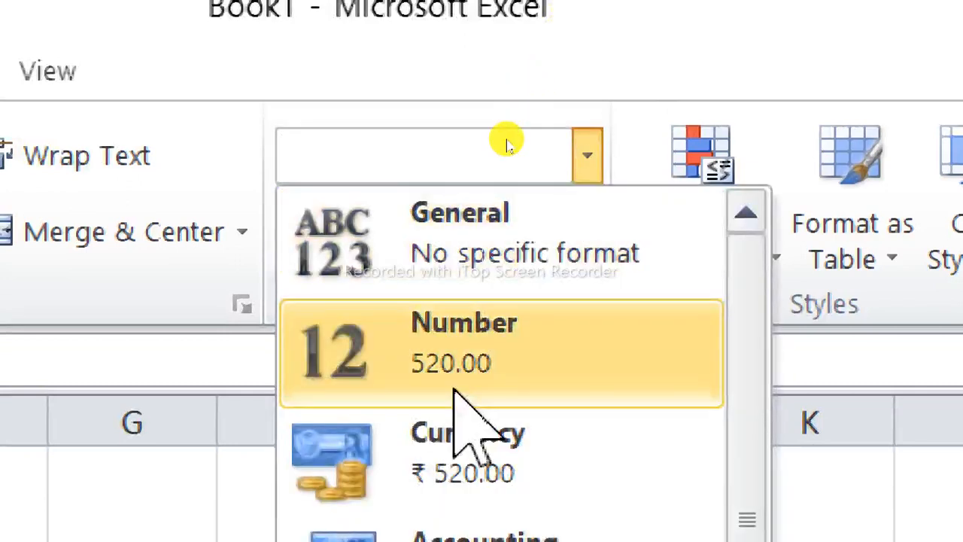
left_click(457, 393)
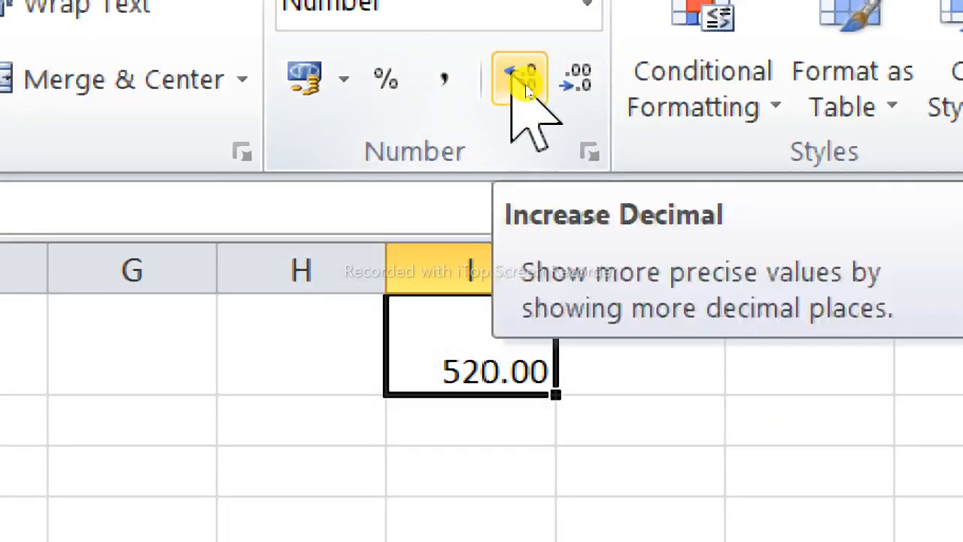
Increase the decimals shown in cell I1 by three places.
left_click(514, 87)
left_click(527, 91)
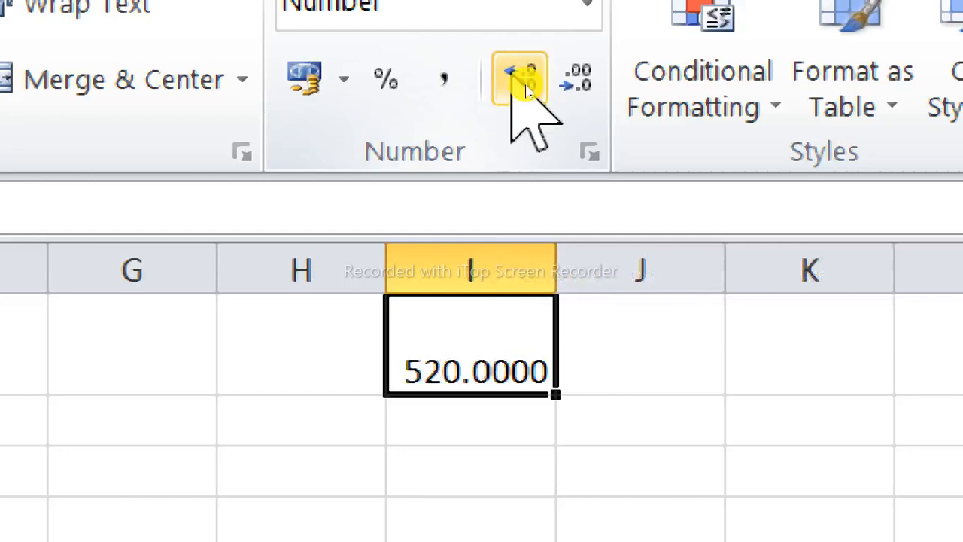
left_click(527, 91)
Decrease the decimals of cell I1 to none and increase them again to two places.
left_click(579, 82)
left_click(582, 81)
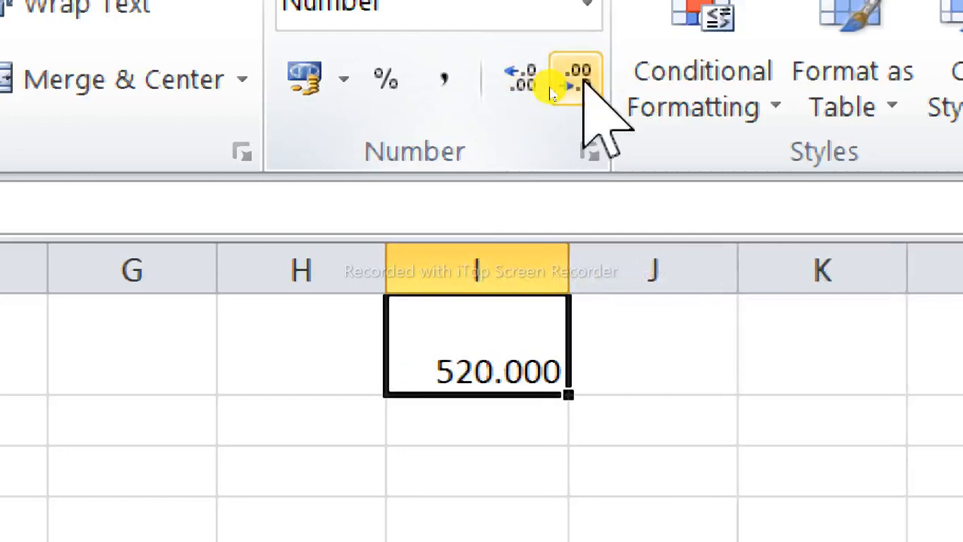
left_click(583, 81)
left_click(583, 82)
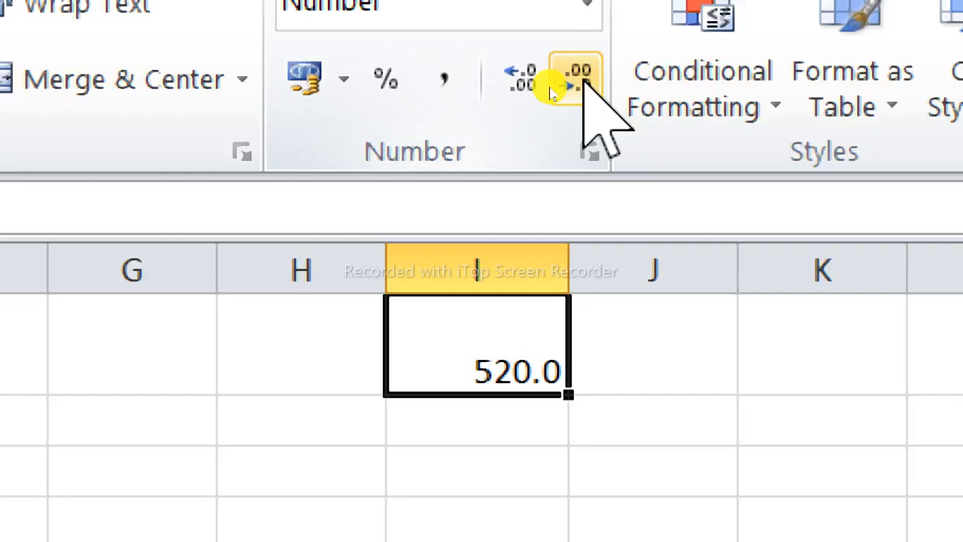
left_click(584, 85)
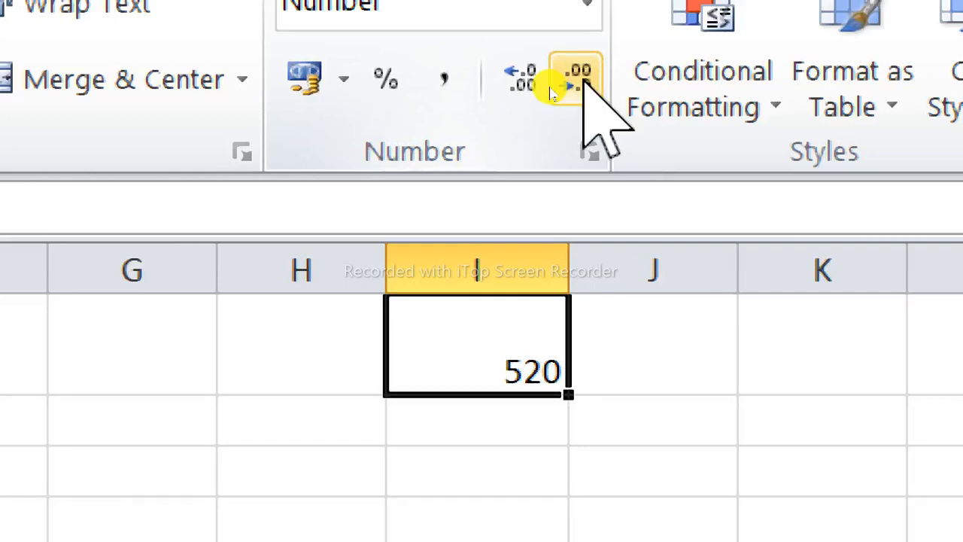
left_click(498, 75)
left_click(497, 75)
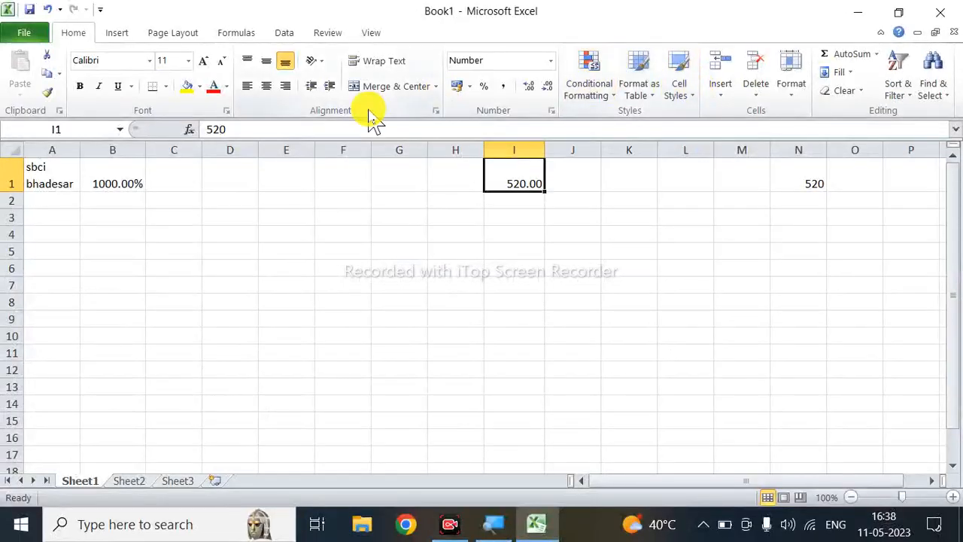
Delete the contents of all cells in Sheet1 and select cell A2.
key("ctrl+a")
key("Delete")
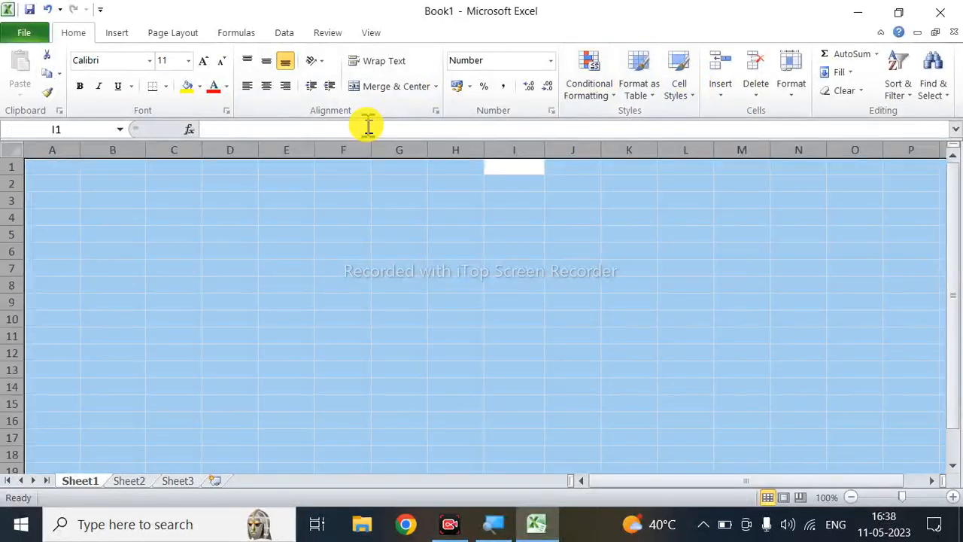
left_click(217, 232)
left_click(57, 185)
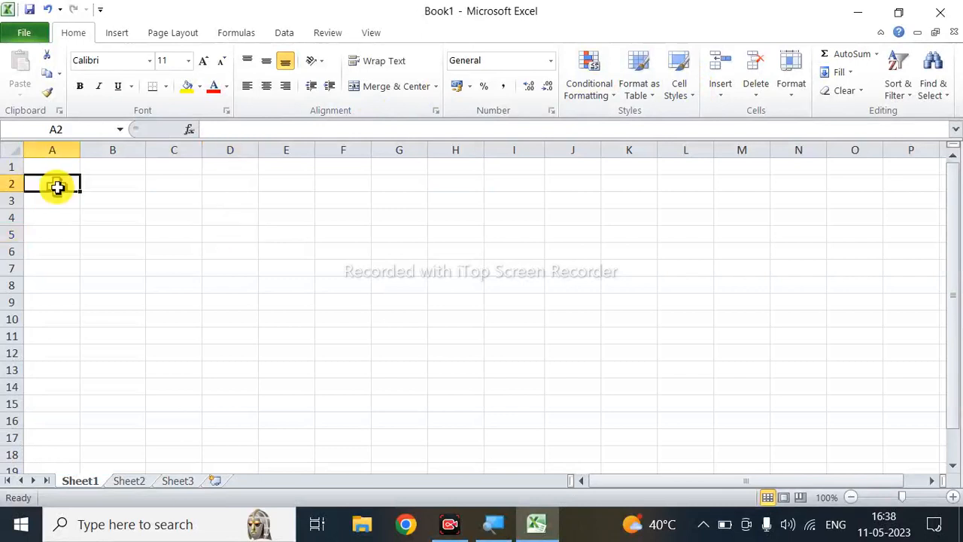
left_click(63, 176)
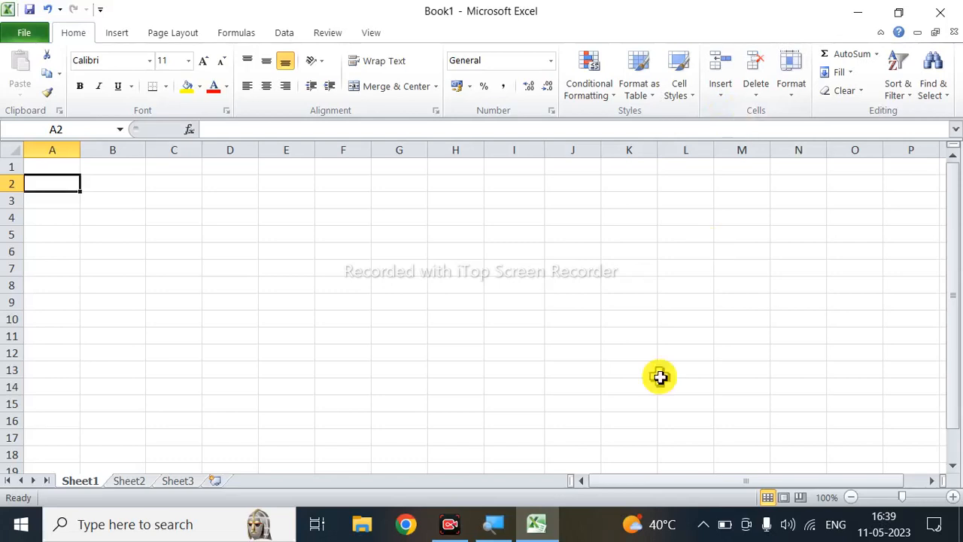
left_click(456, 523)
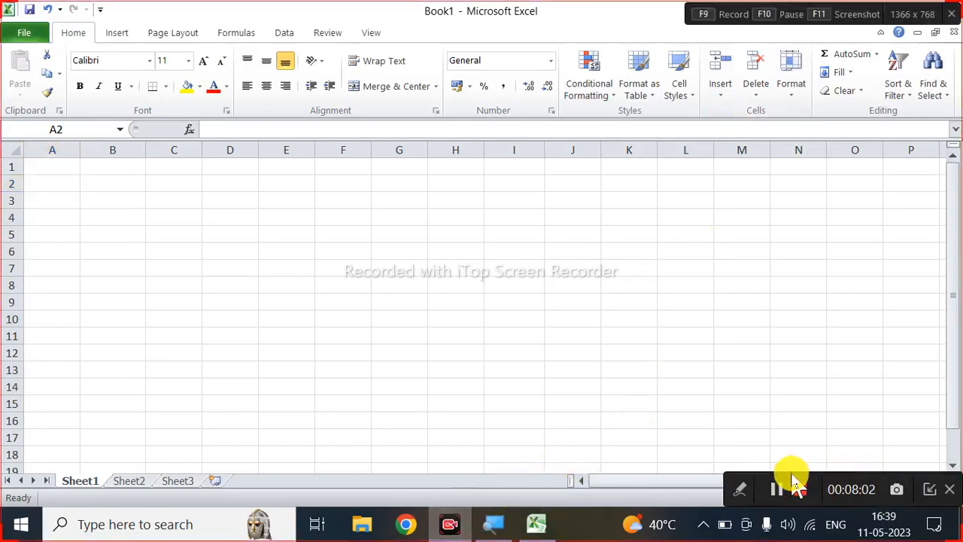
left_click(780, 489)
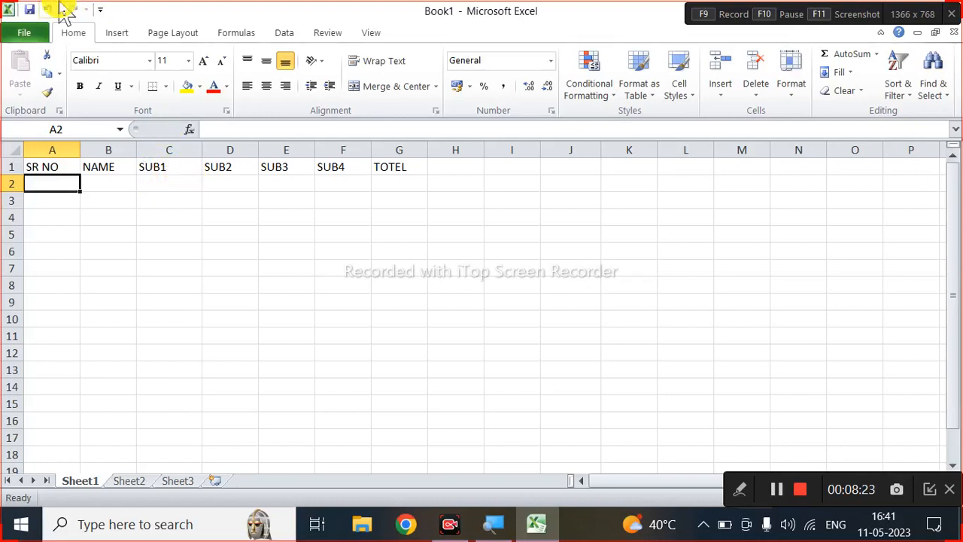
Enter the serial numbers 1, 2 and 3 in cells A2 to A4 under SR NO.
type("1")
key("Return")
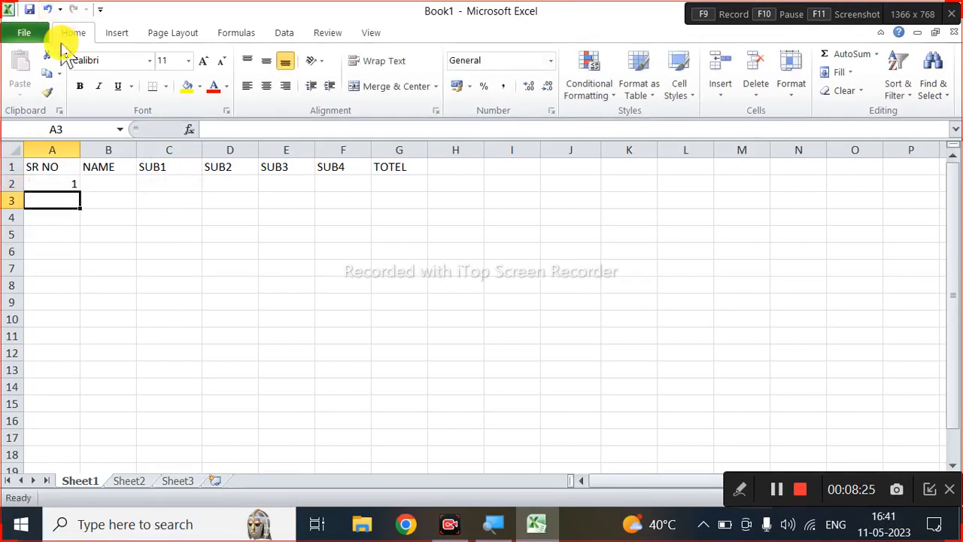
type("2")
key("Return")
type("3")
key("Return")
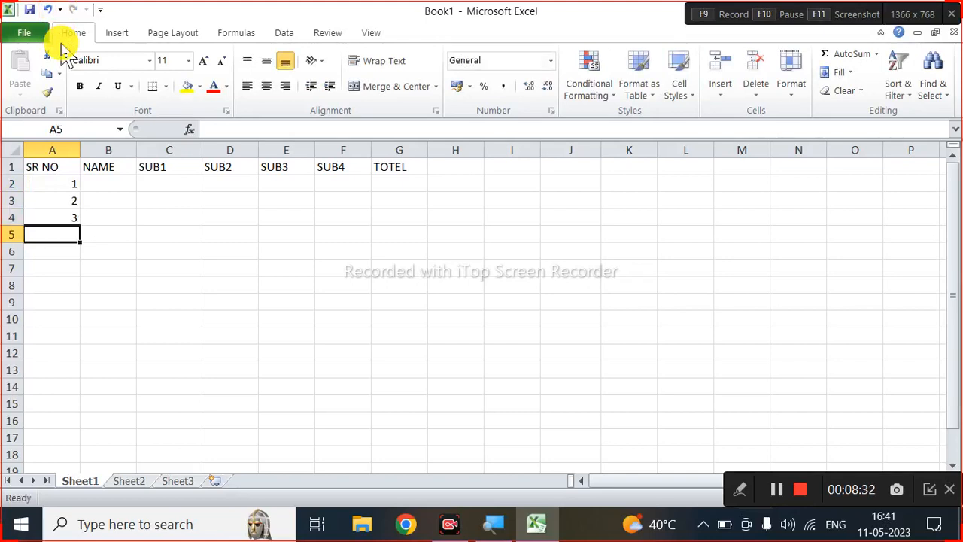
Clear the serial number 3 from cell A4.
key("BackSpace")
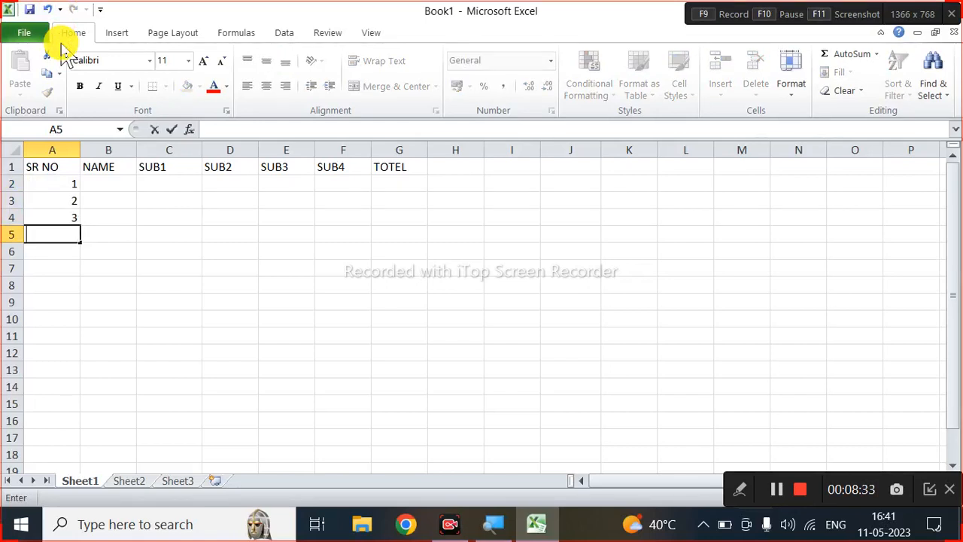
key("Up")
key("BackSpace")
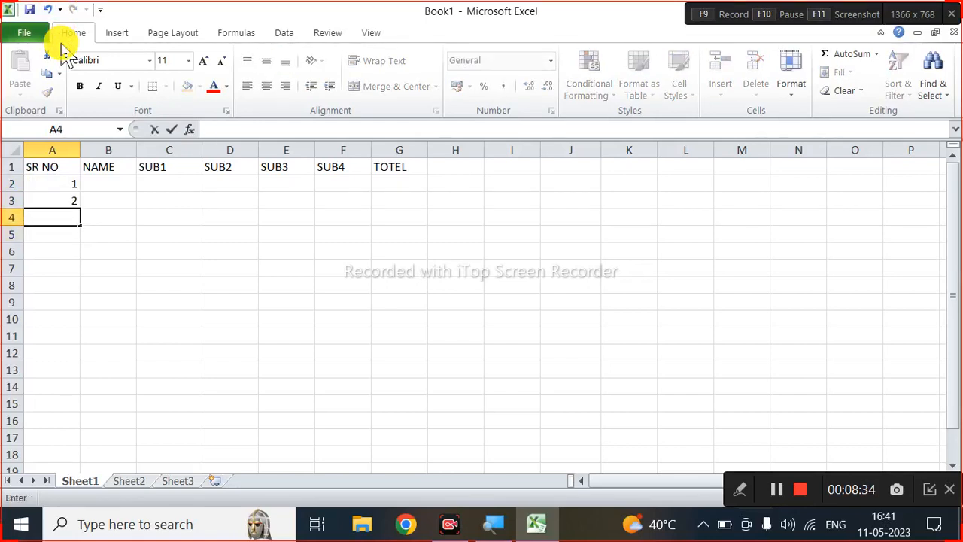
Extend the series in A2:A3 down to cell A6 with the fill handle.
left_click(66, 188)
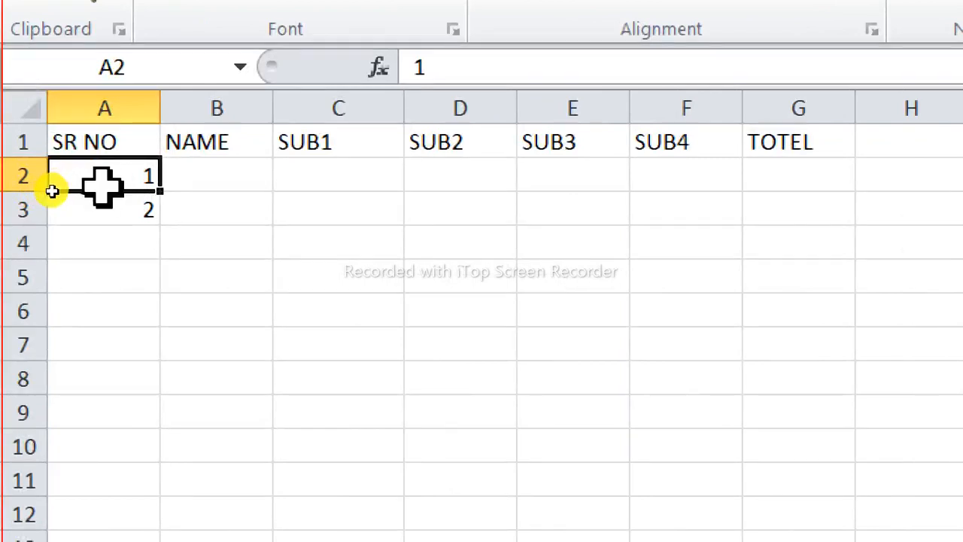
left_click_drag(52, 192, 52, 199)
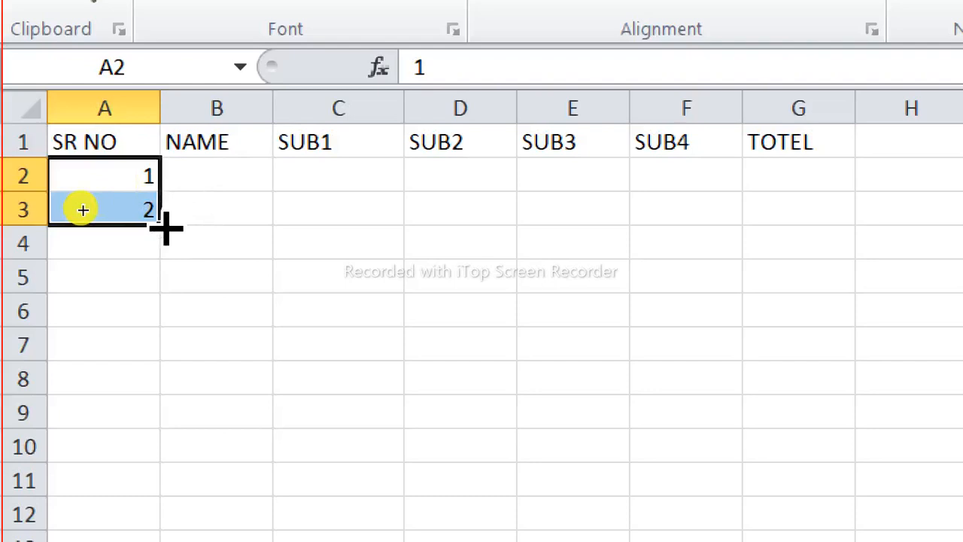
left_click_drag(166, 228, 225, 329)
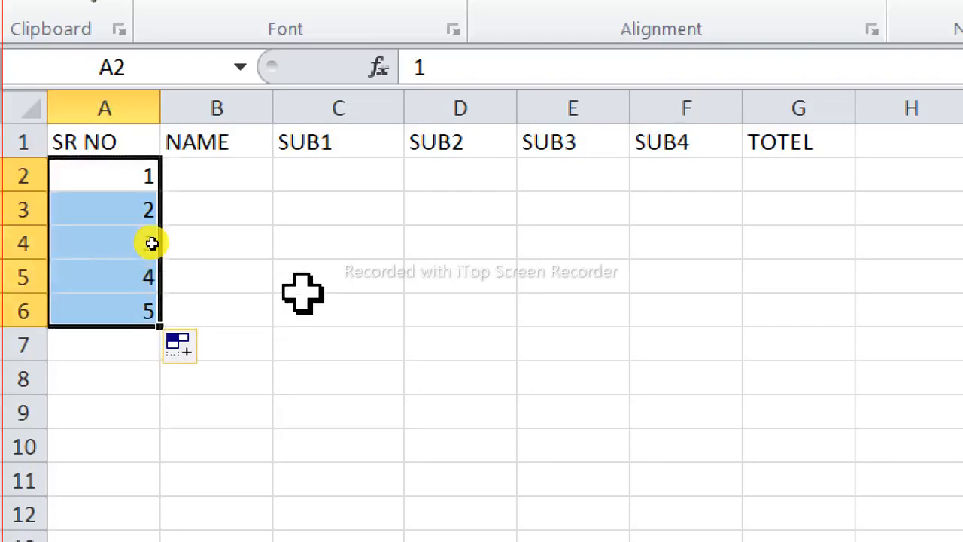
Enter the names A, B, C, D and E in cells B2 to B6 under NAME.
left_click(180, 173)
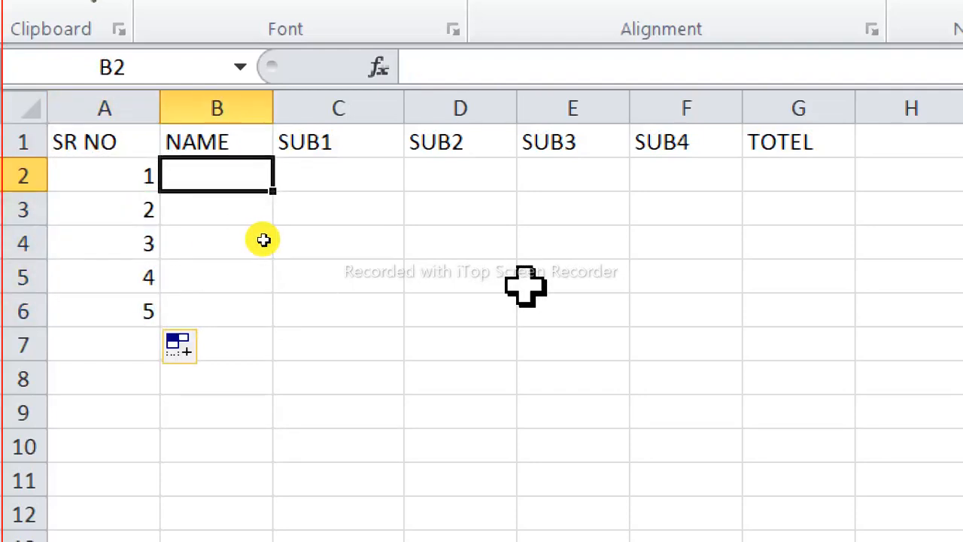
type("A")
key("Return")
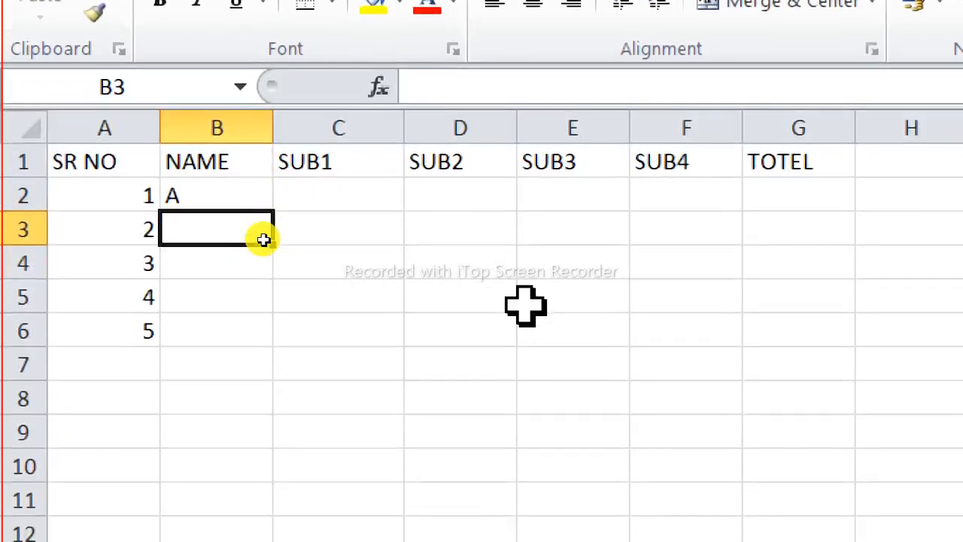
type("B")
key("Return")
type("C")
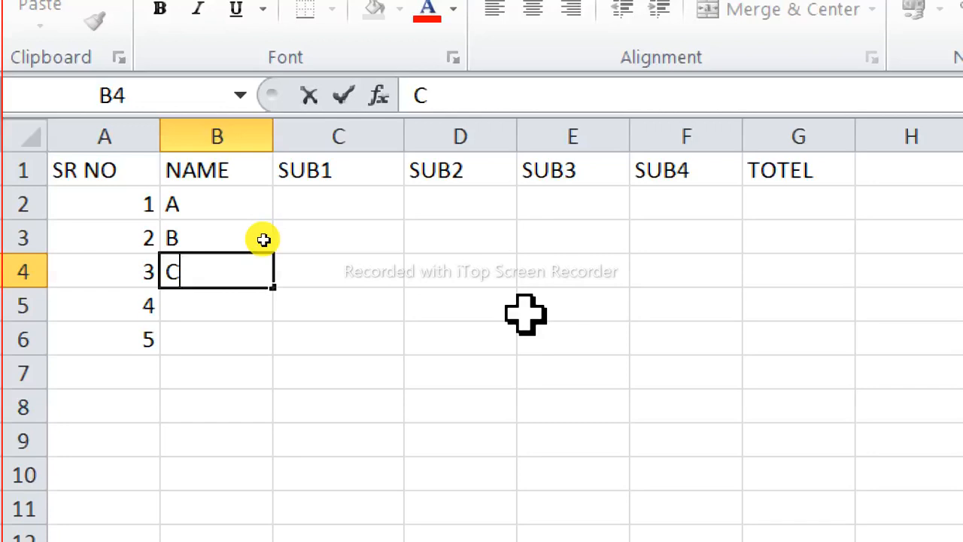
key("Return")
type("D")
key("Return")
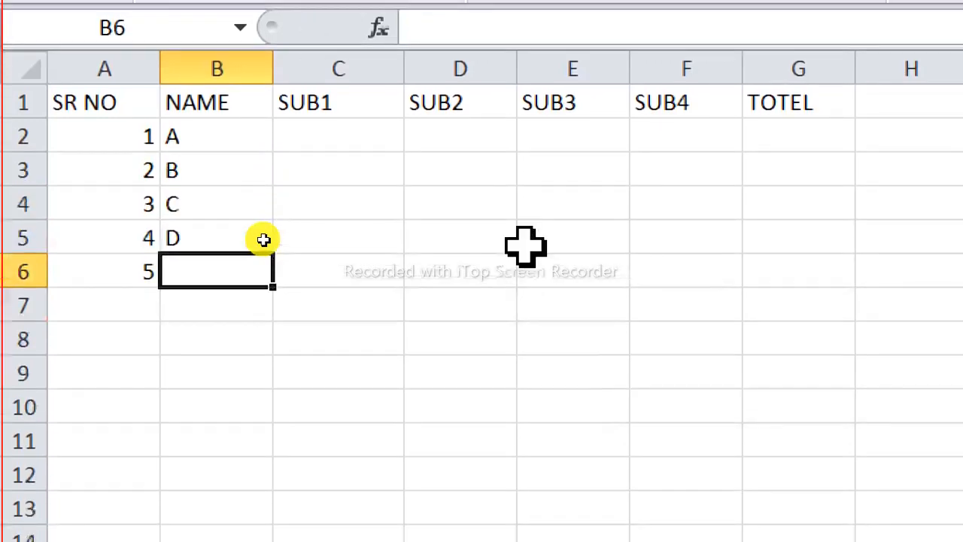
type("E")
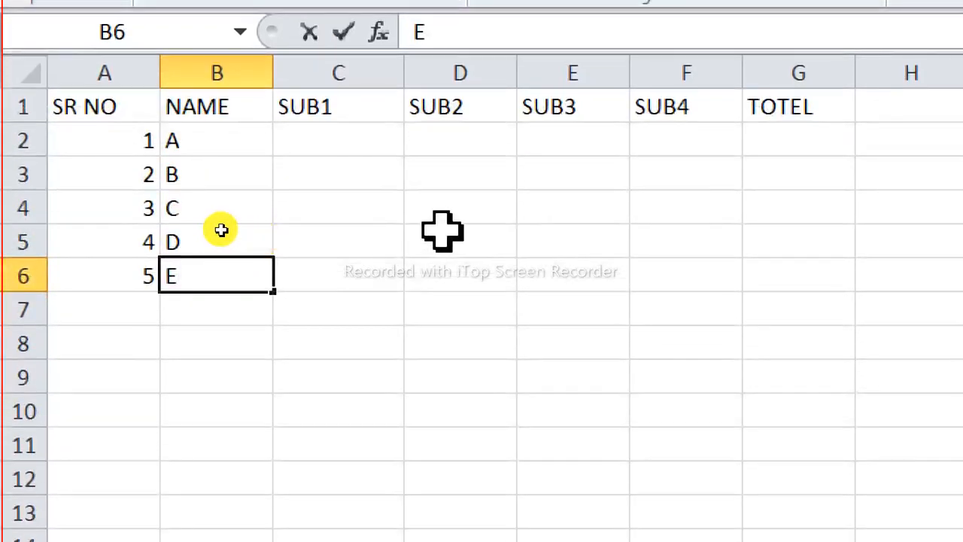
Enter the SUB1 marks 52, 60, 54, 56 and 70 in cells C2 to C6.
left_click(307, 135)
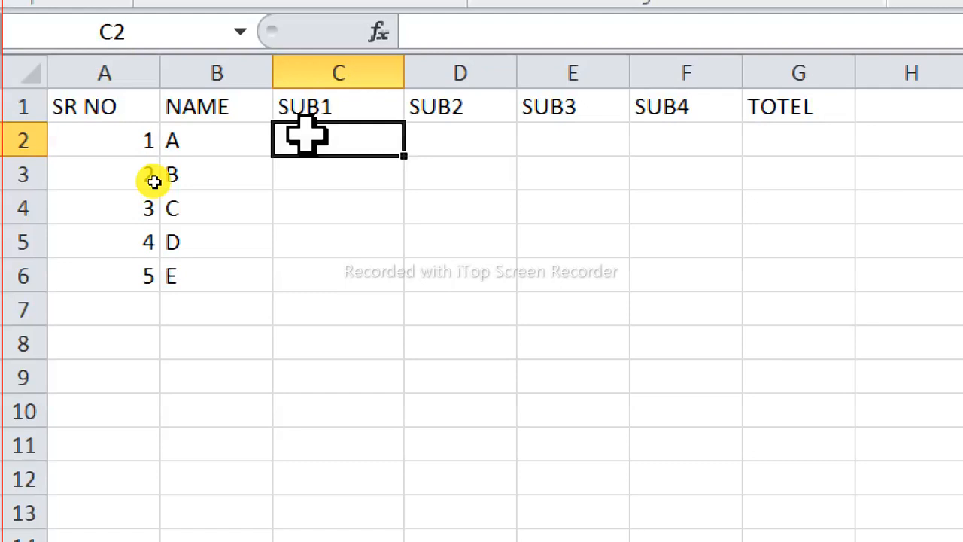
type("52")
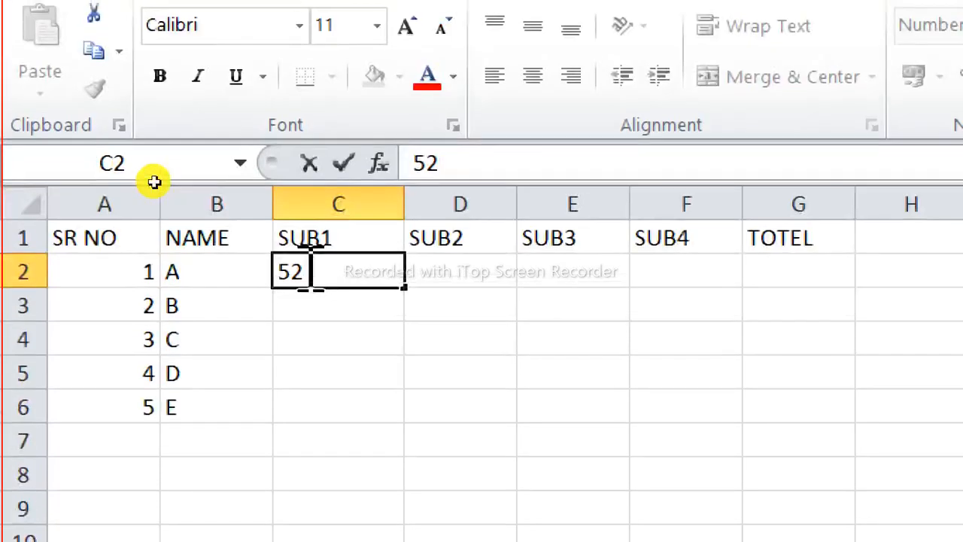
key("Return")
type("6")
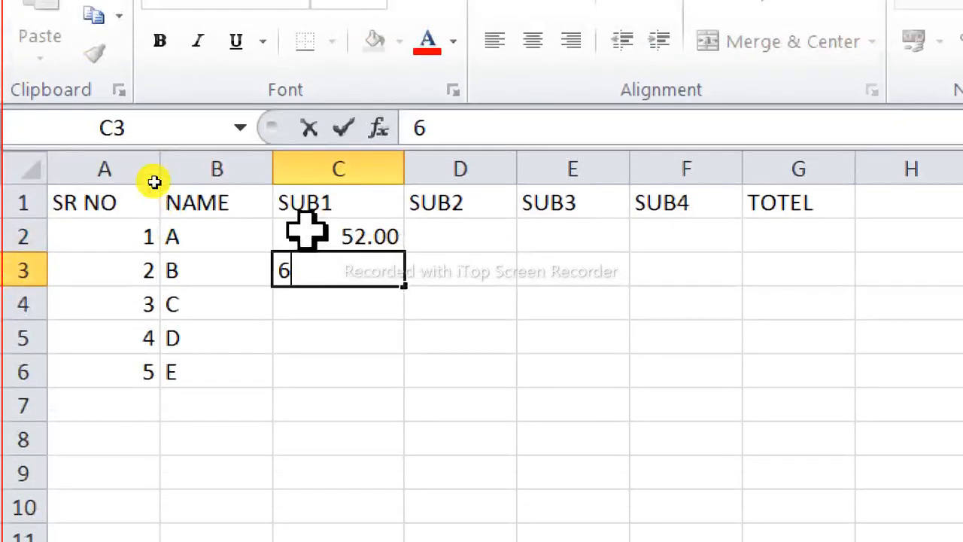
type("0")
key("Return")
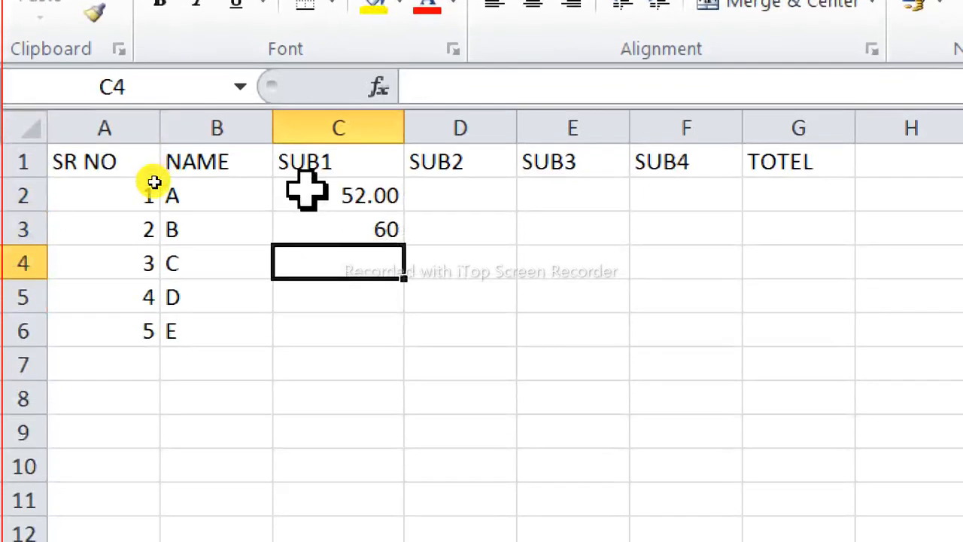
type("54")
key("Return")
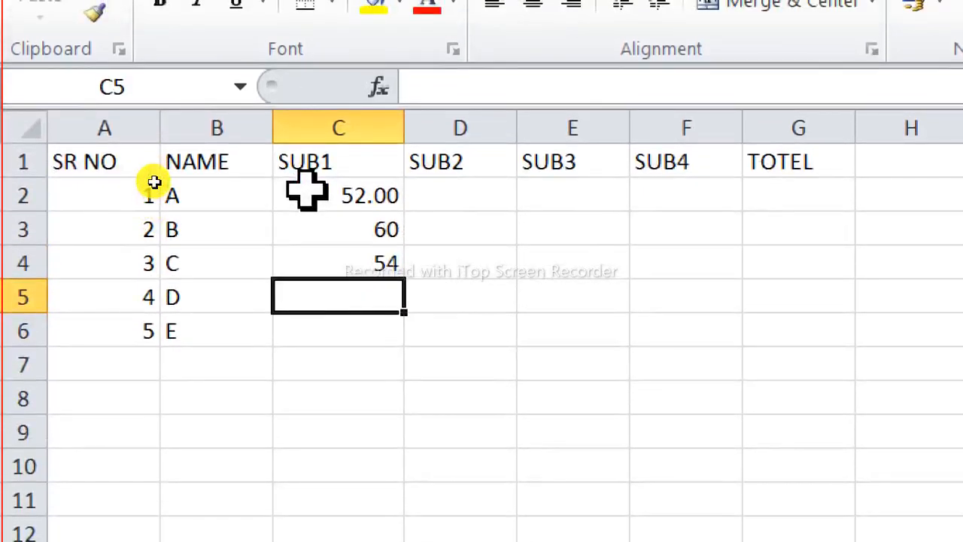
type("56")
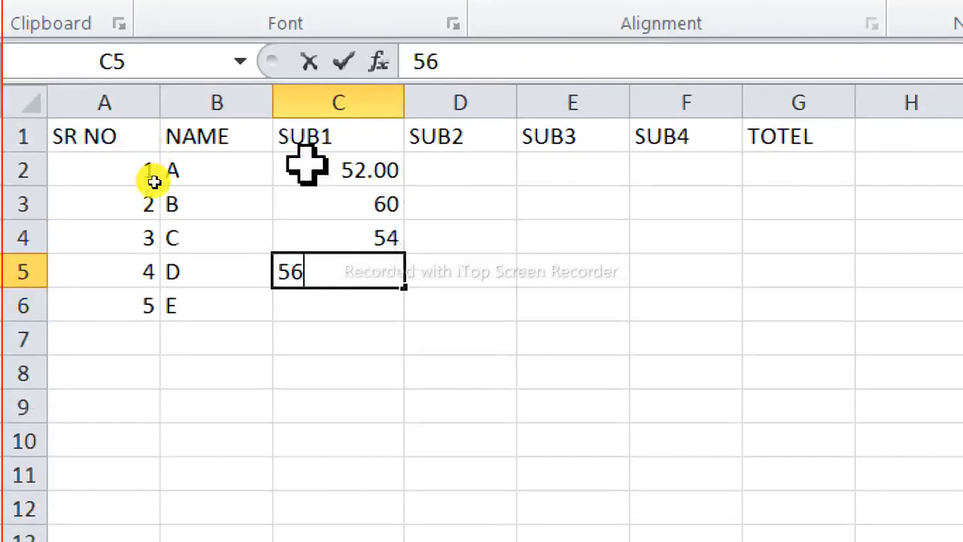
key("Return")
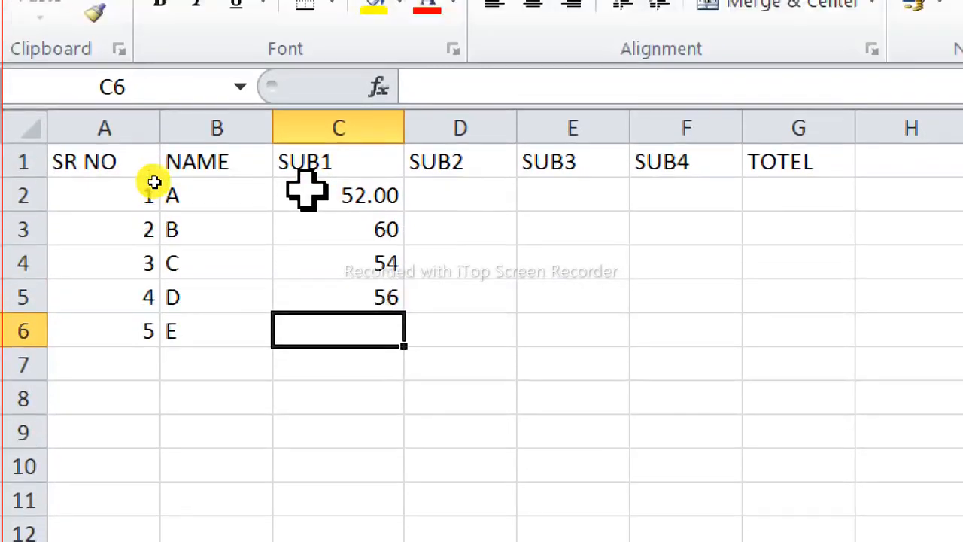
type("70")
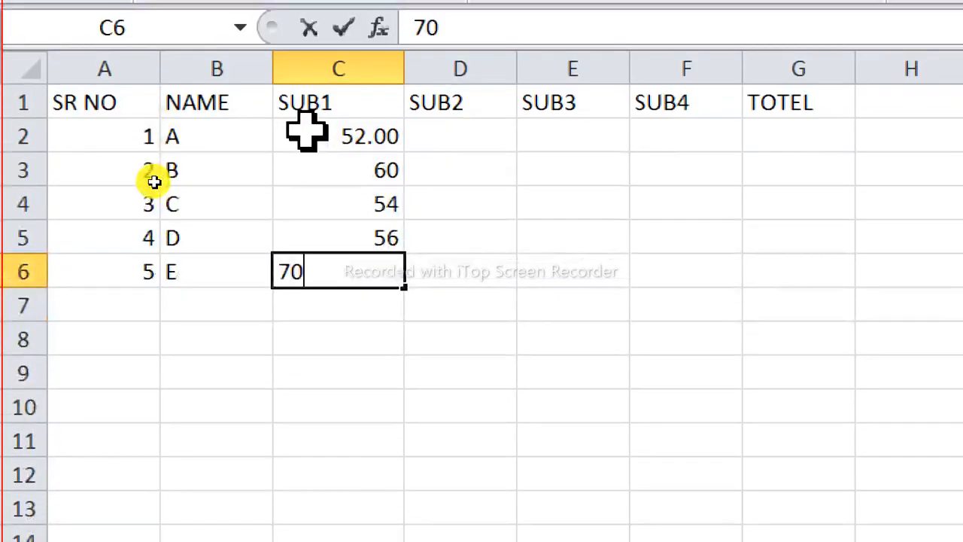
key("Return")
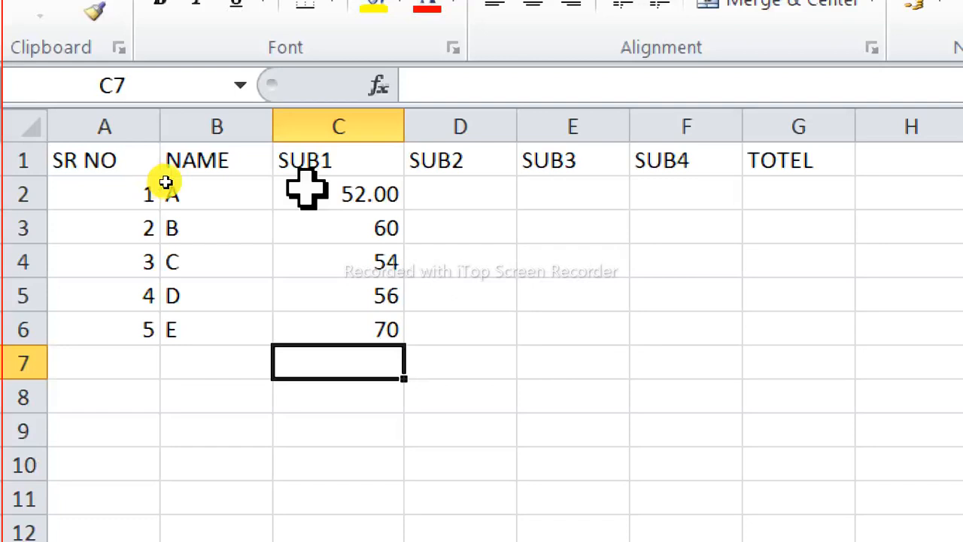
Select the marks range C2:F6, re-enter 52 in C2 and advance through the SUB1 column to D2.
left_click(337, 192)
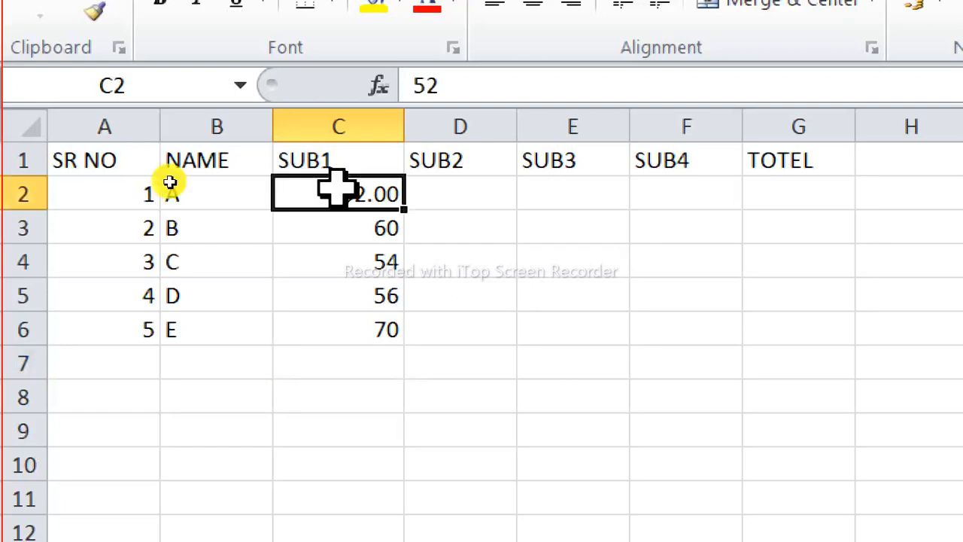
left_click_drag(337, 192, 725, 322)
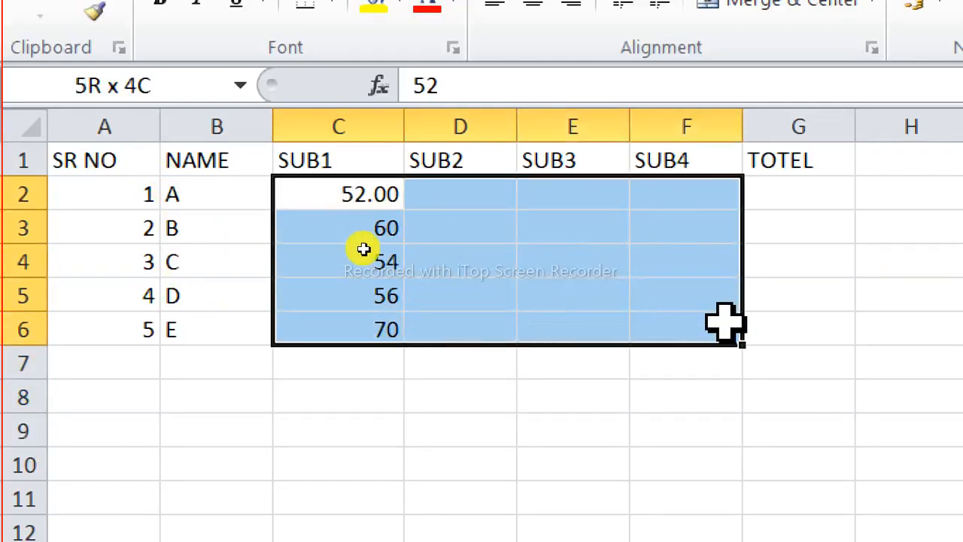
left_click_drag(725, 322, 724, 322)
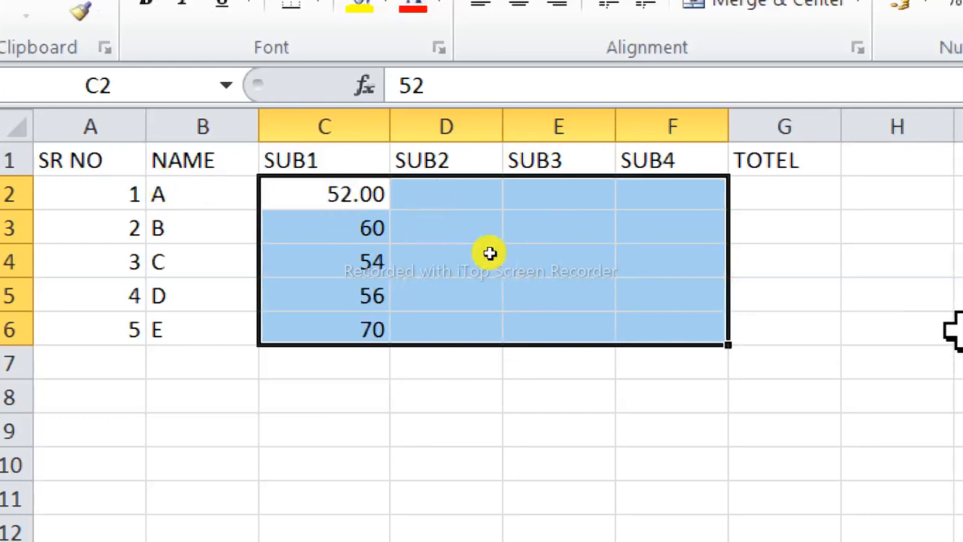
type("52")
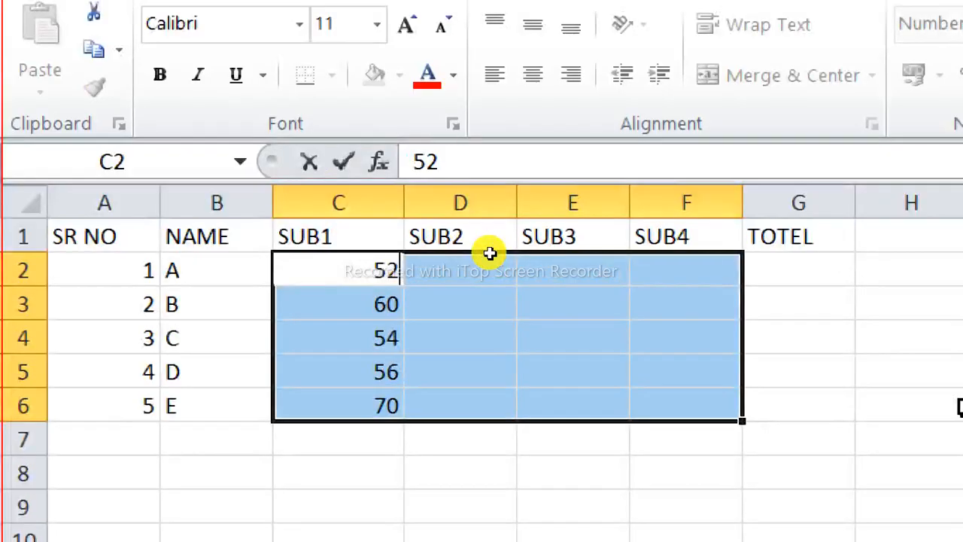
key("Return")
key("Return")
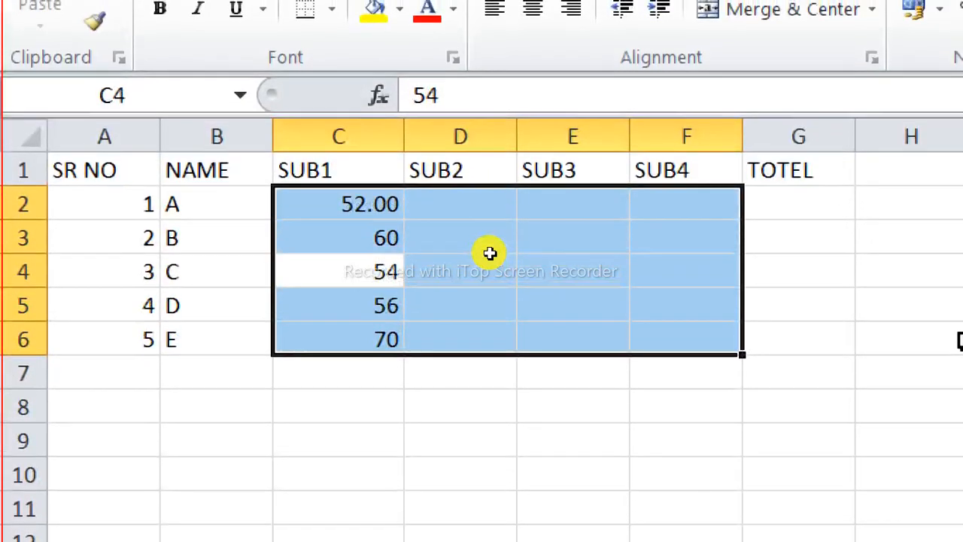
key("Return")
key("Return")
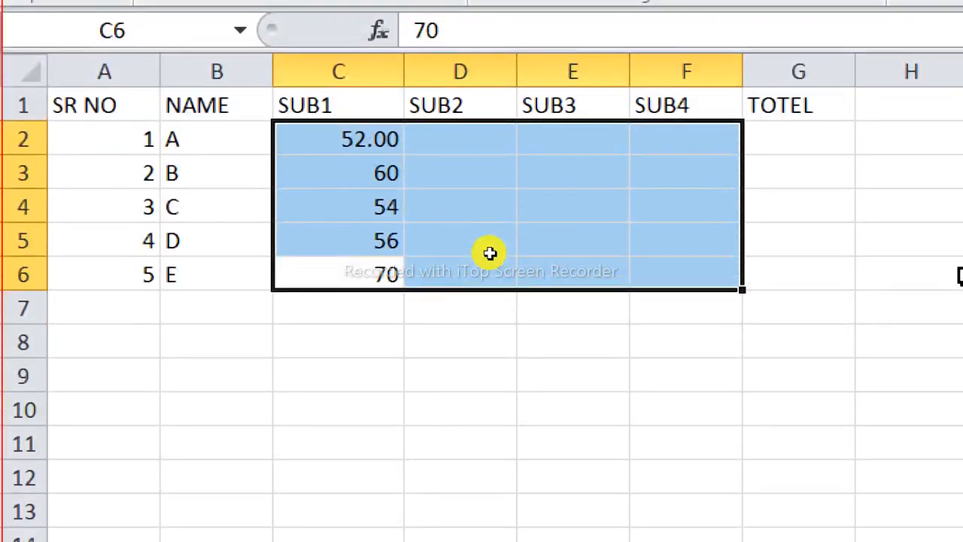
key("Return")
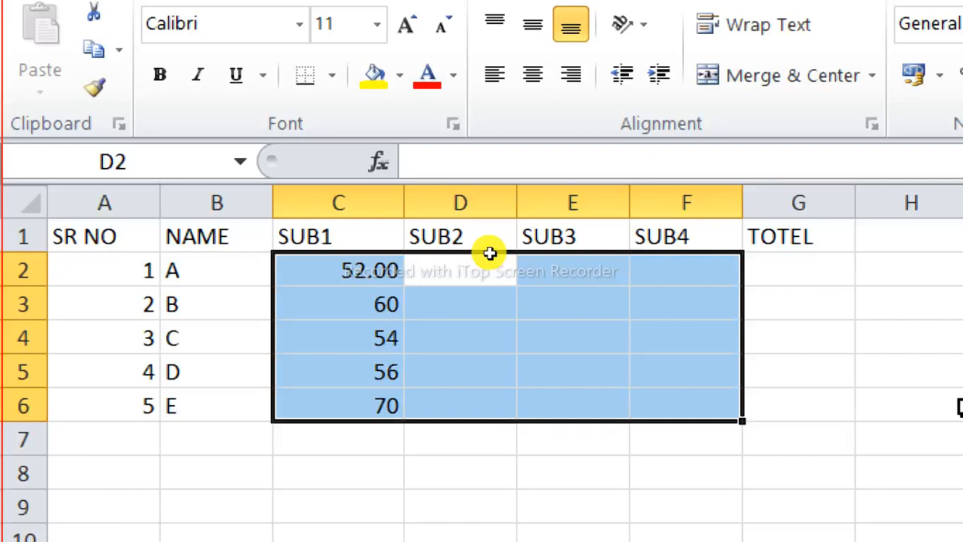
Enter 65, 64, 9*5 and 85 in cells D2 to D5 under SUB2.
type("65")
key("Return")
type("6")
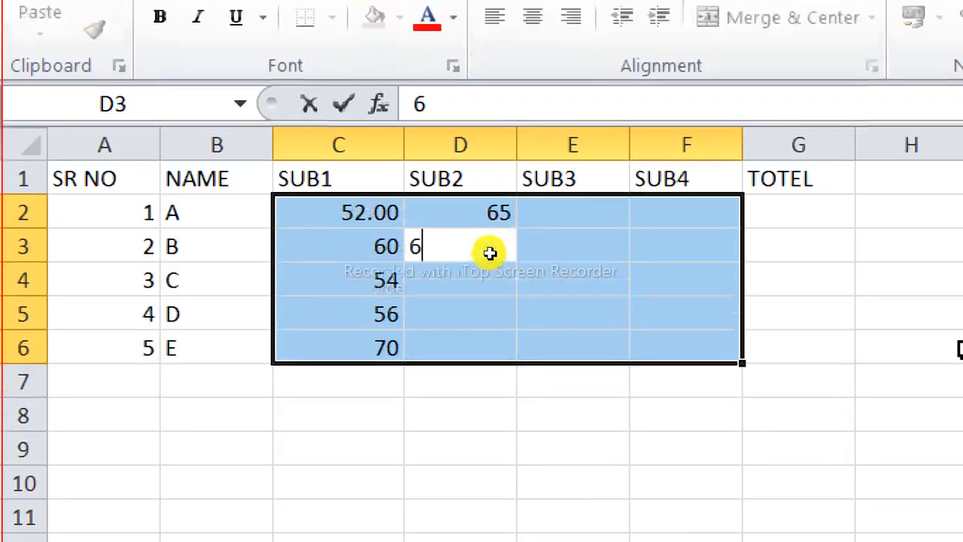
type("4")
key("Return")
type("9*5")
key("Return")
type("85")
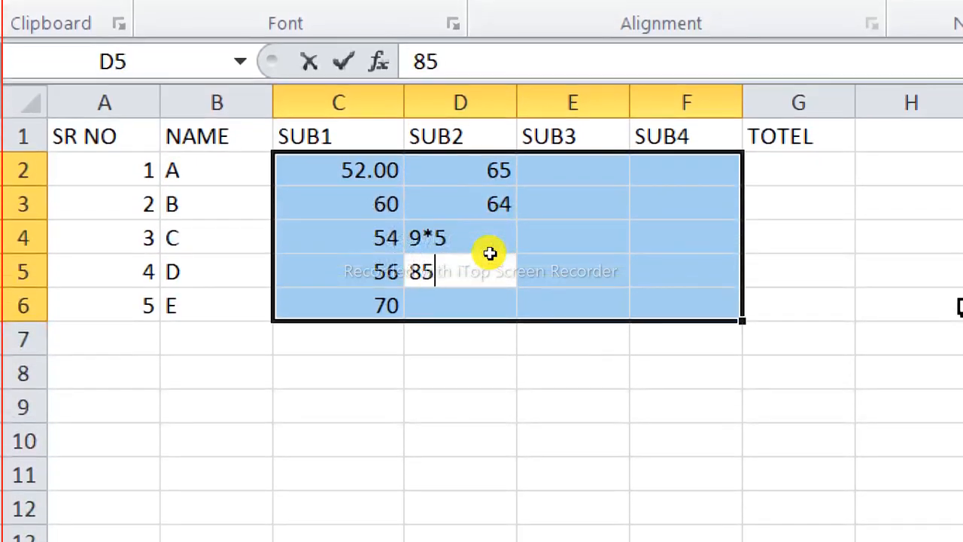
Replace the mistyped SUB2 entry in cell D4 with 65.
key("Up")
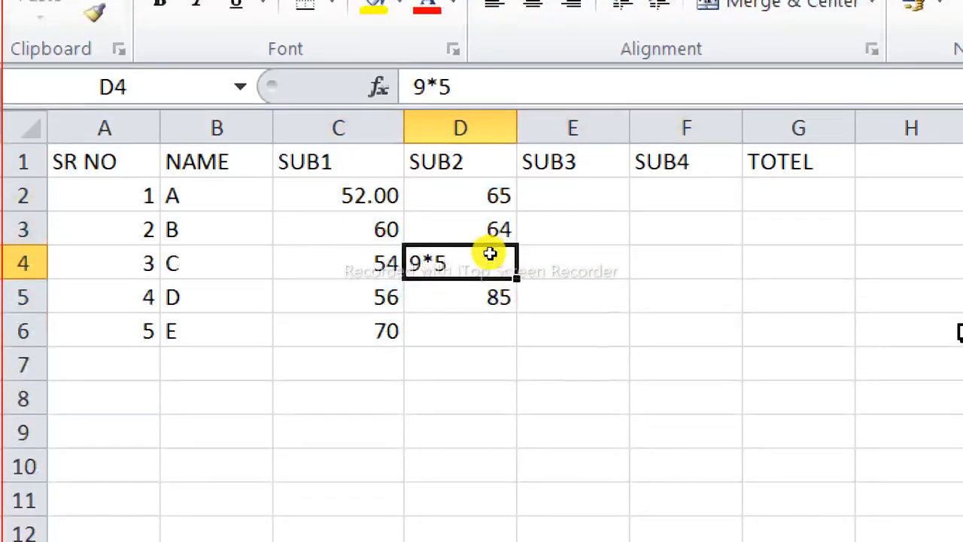
key("BackSpace")
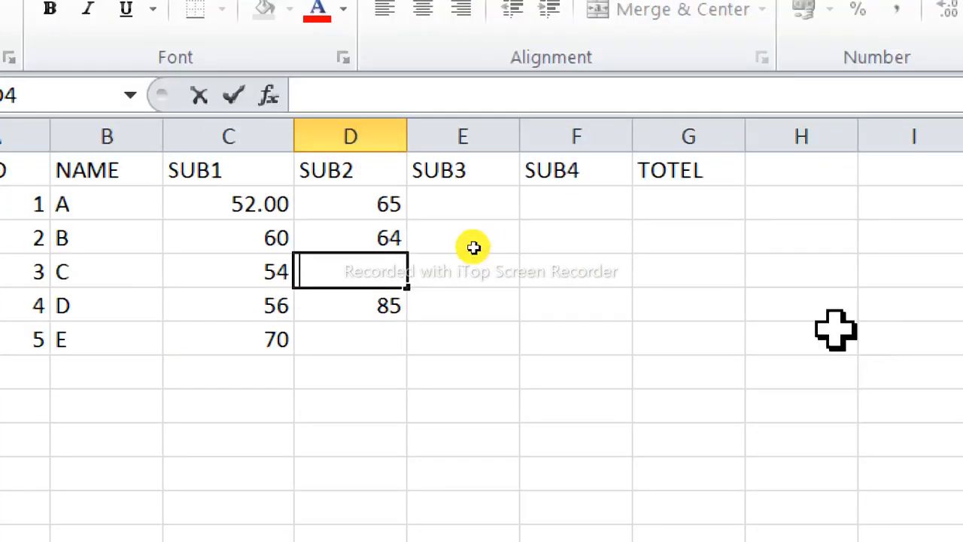
type("65")
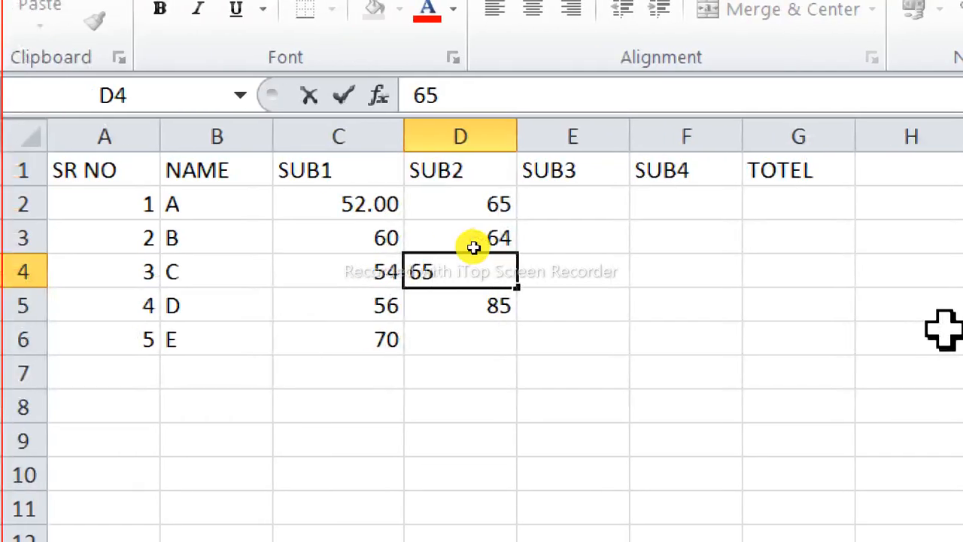
key("Return")
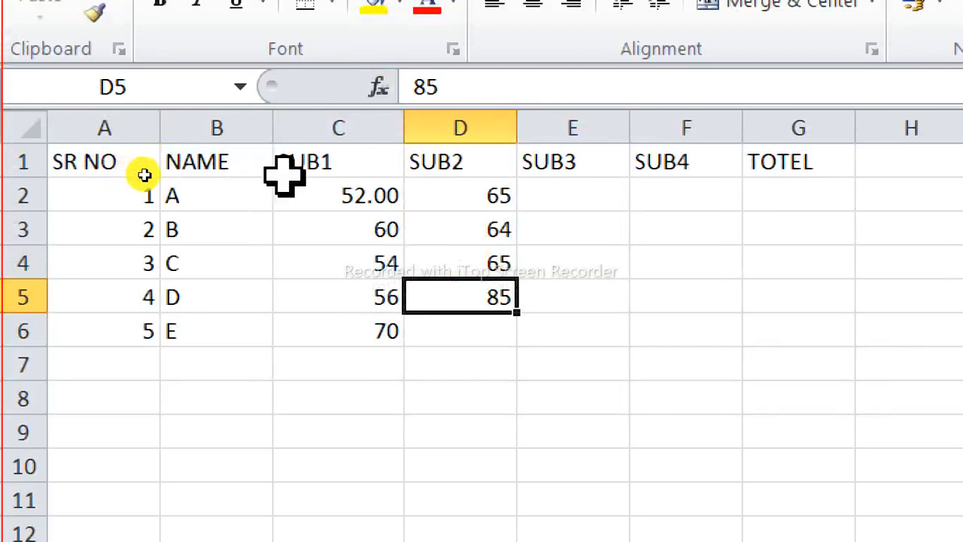
Select the range C2:G6, re-enter 52 in C2, and enter the SUB2 mark 45 in cell D6.
left_click_drag(334, 189, 828, 323)
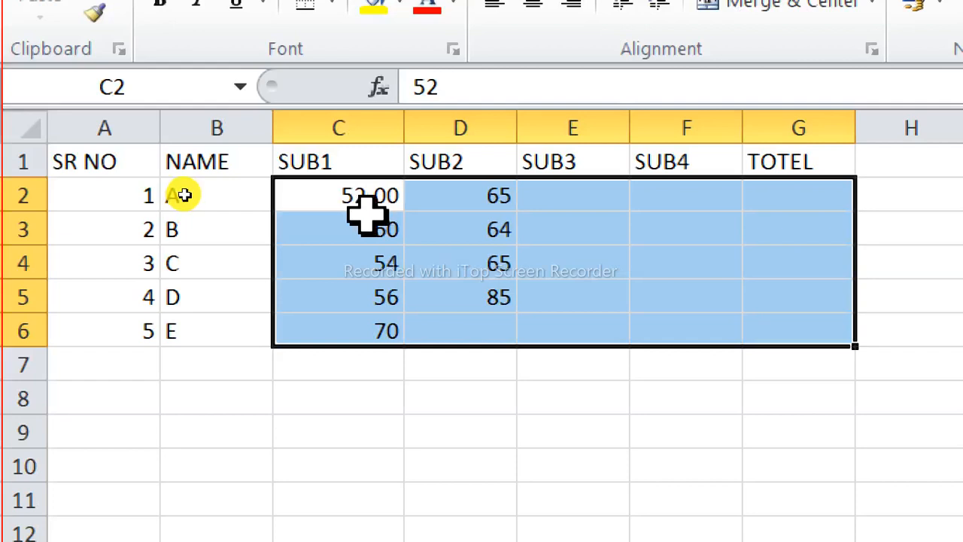
type("52")
key("Return")
key("Return")
key("Return")
key("Return")
key("Return")
key("Return")
key("Return")
key("Return")
key("Return")
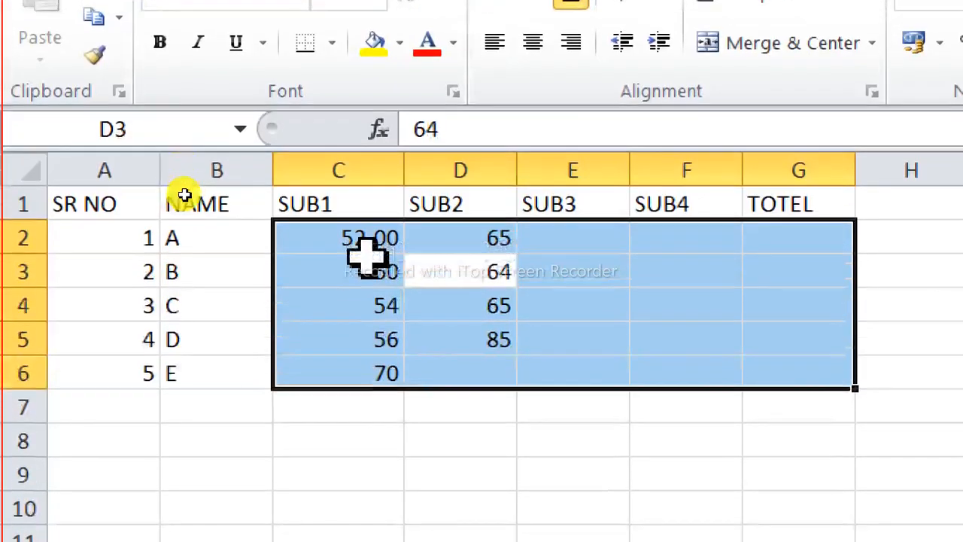
key("Return")
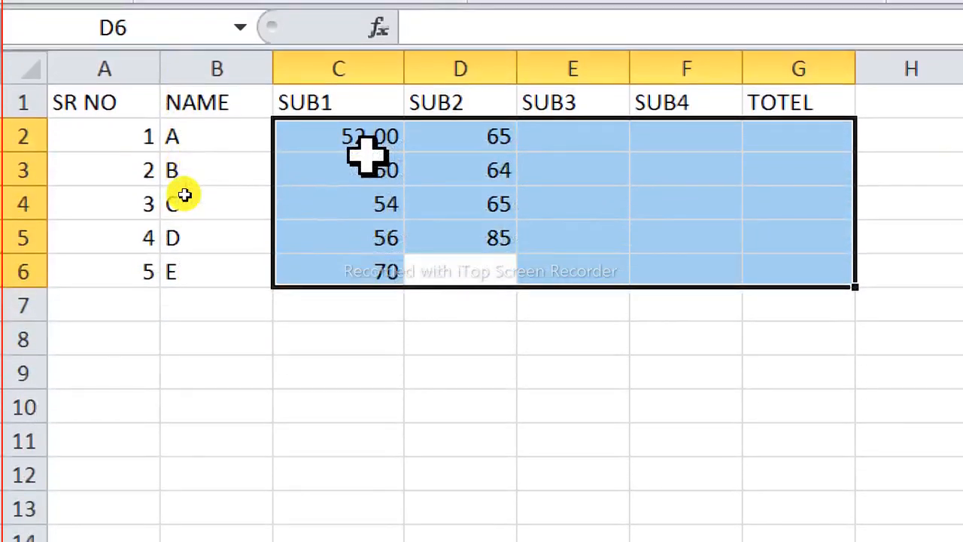
type("45")
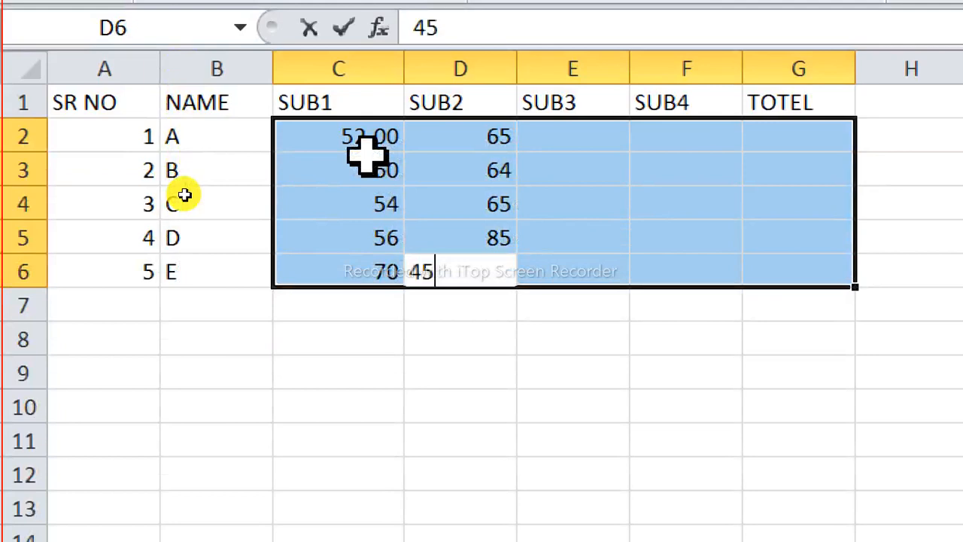
key("Return")
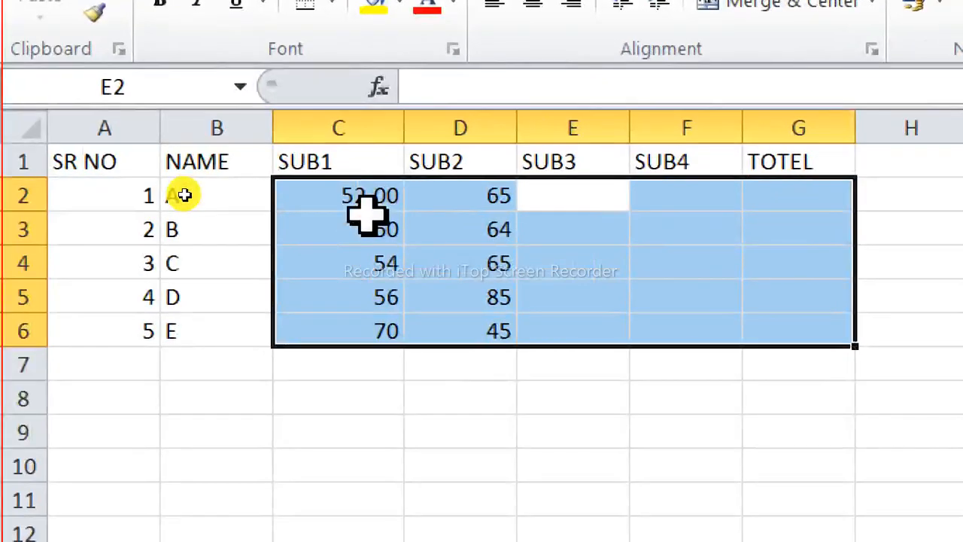
Fill the SUB3 marks in cells E2 to E6 with 75, 32, 65, 45 and 46.
type("75")
key("Return")
type("32")
key("Return")
type("02")
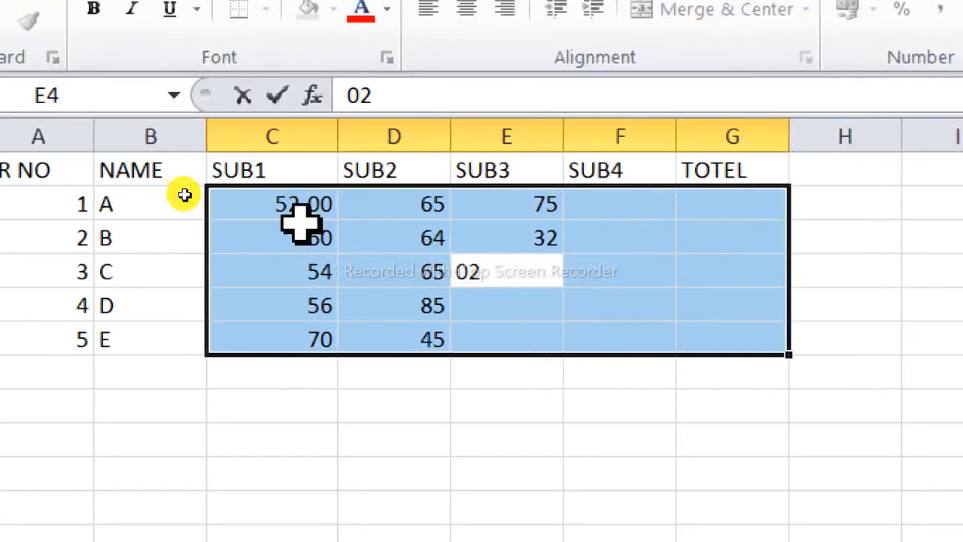
key("BackSpace")
key("BackSpace")
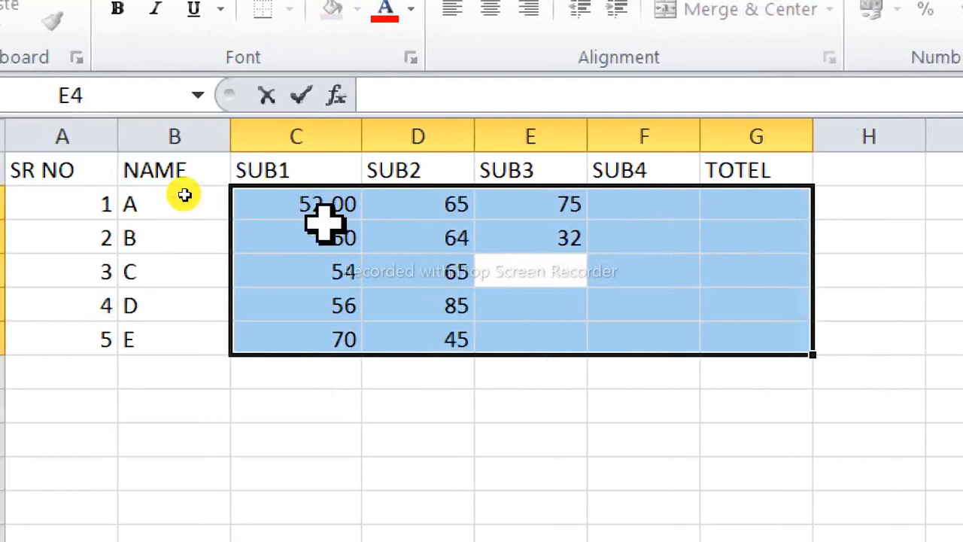
type("65")
key("Return")
type("4")
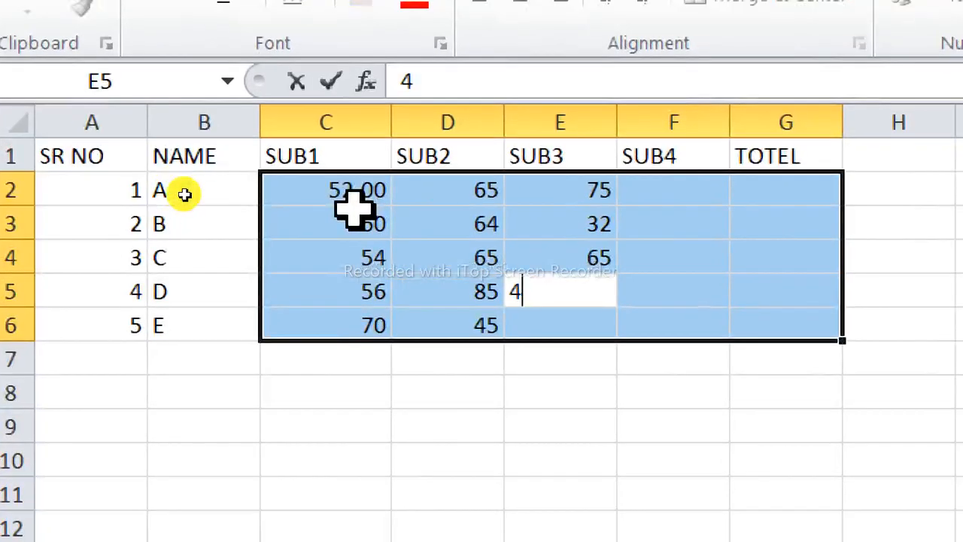
type("5")
key("Return")
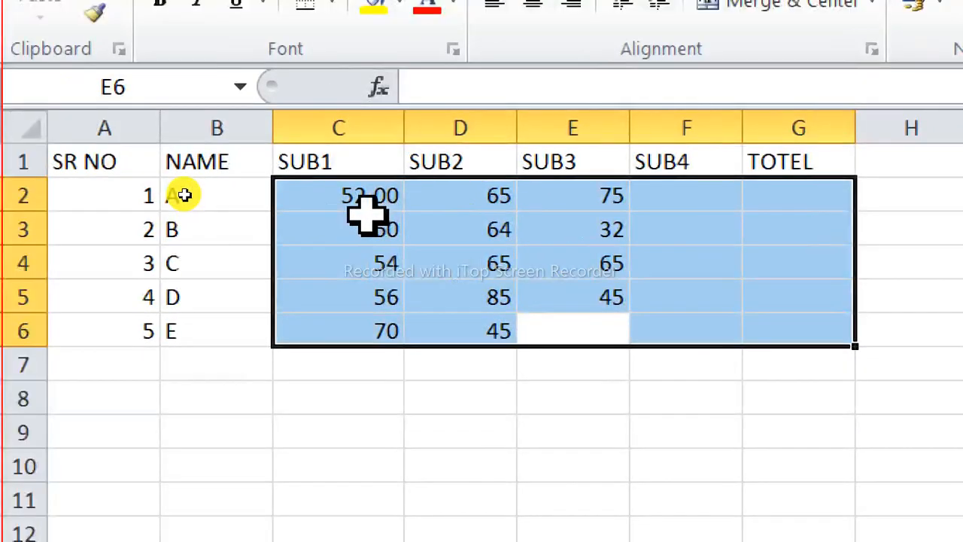
type("46")
key("Return")
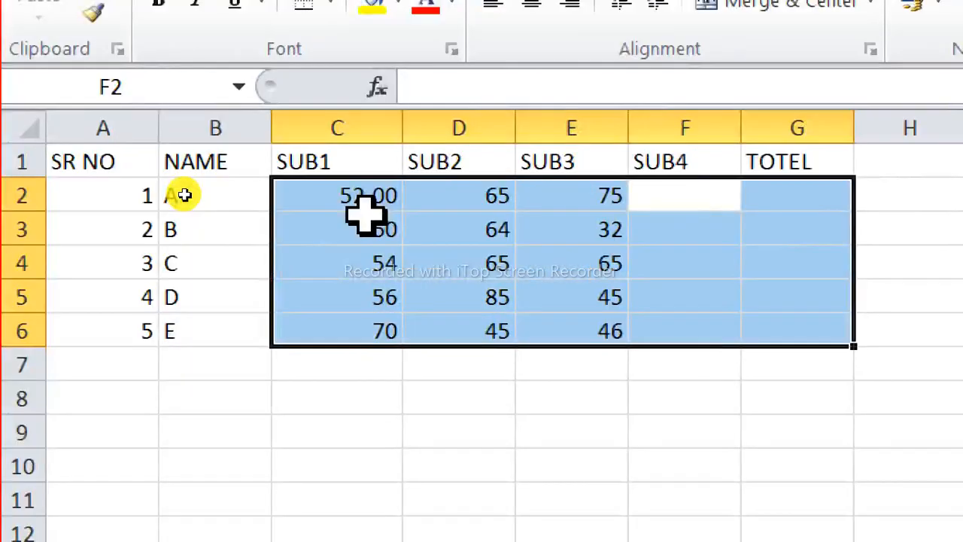
Fill the SUB4 marks in cells F2 to F6 with 85, 58, 64, 38 and 62.
type("85")
key("Return")
type("58")
key("Return")
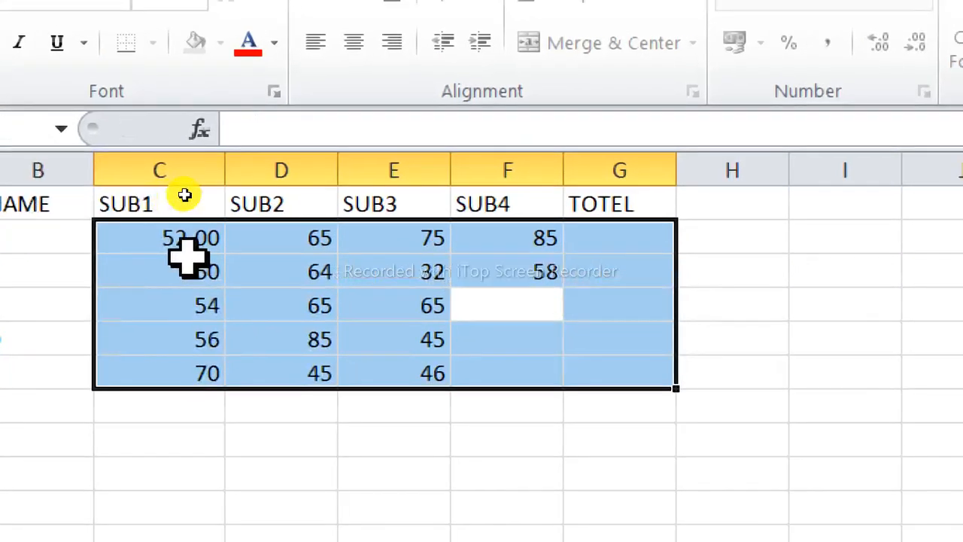
type("64")
key("Return")
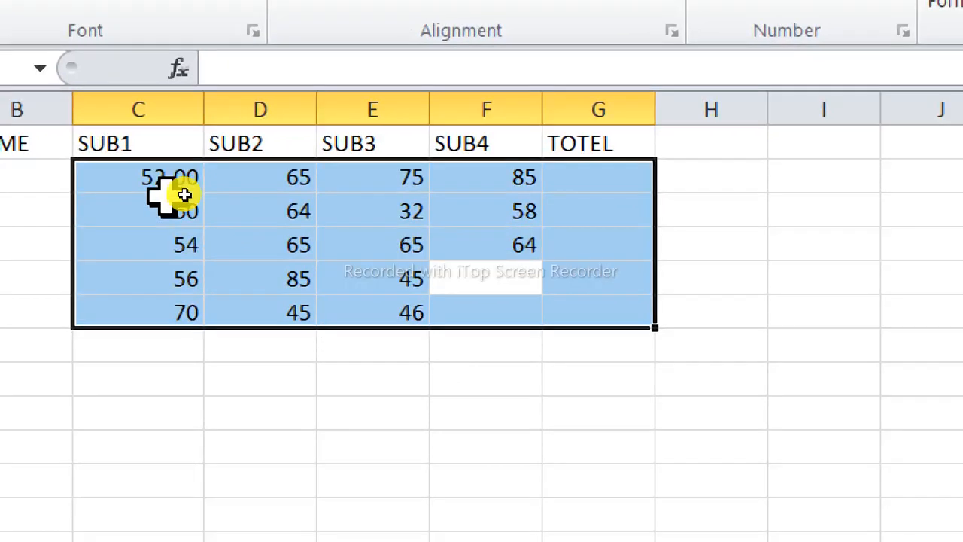
type("38")
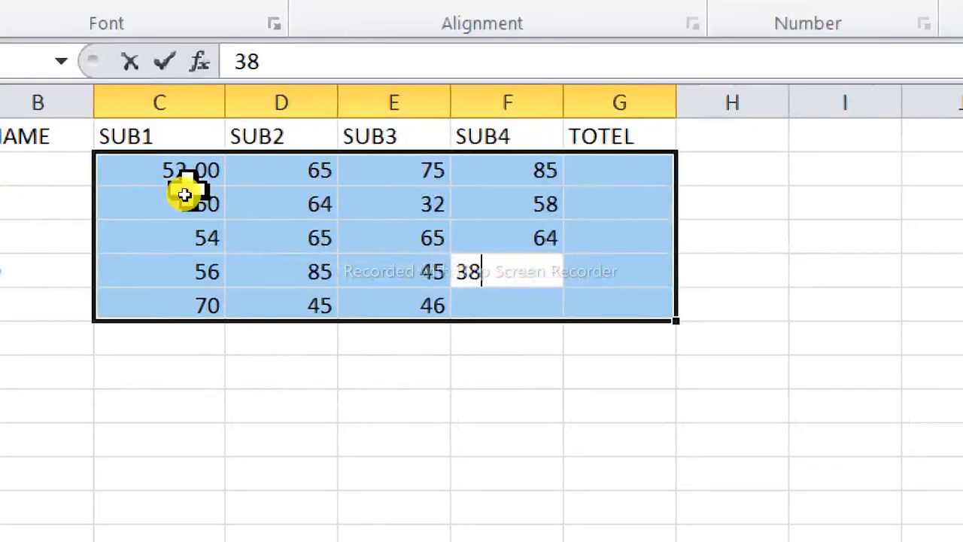
key("Return")
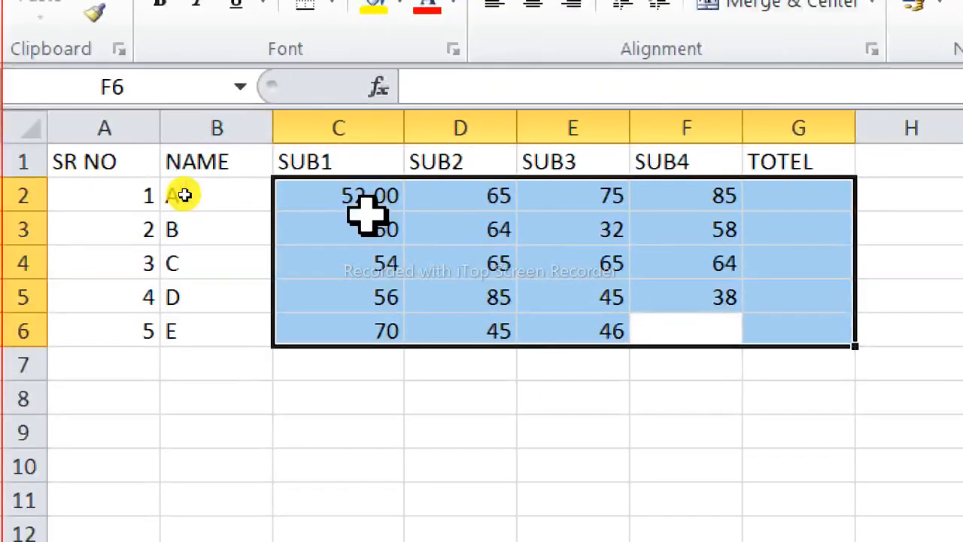
type("62")
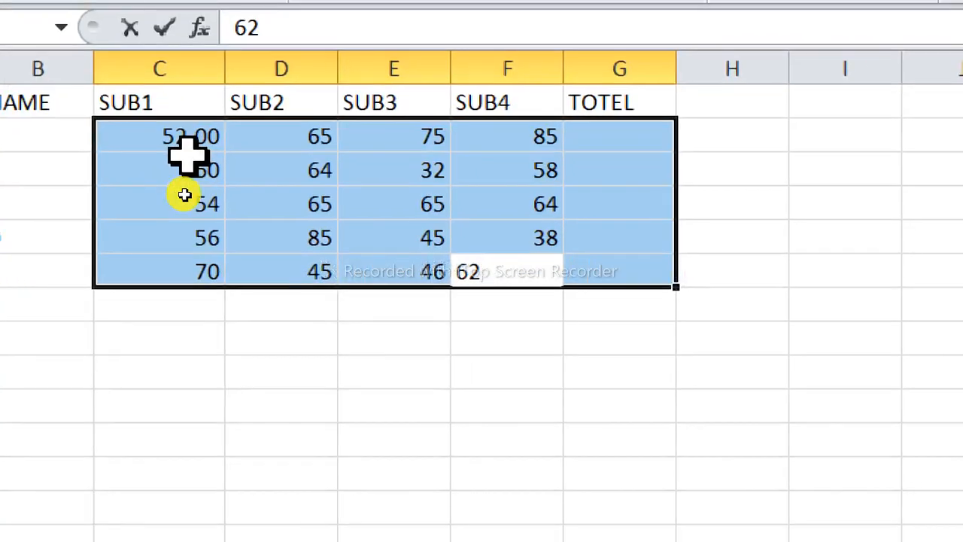
key("Return")
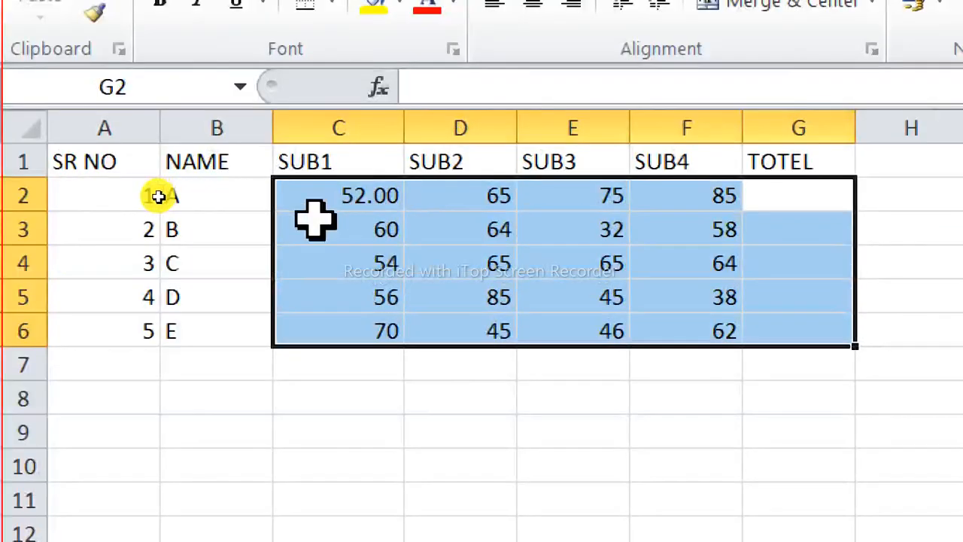
Set the number format of the SUB1 mark in cell C2 to General and deselect the cell.
left_click(328, 429)
left_click(361, 194)
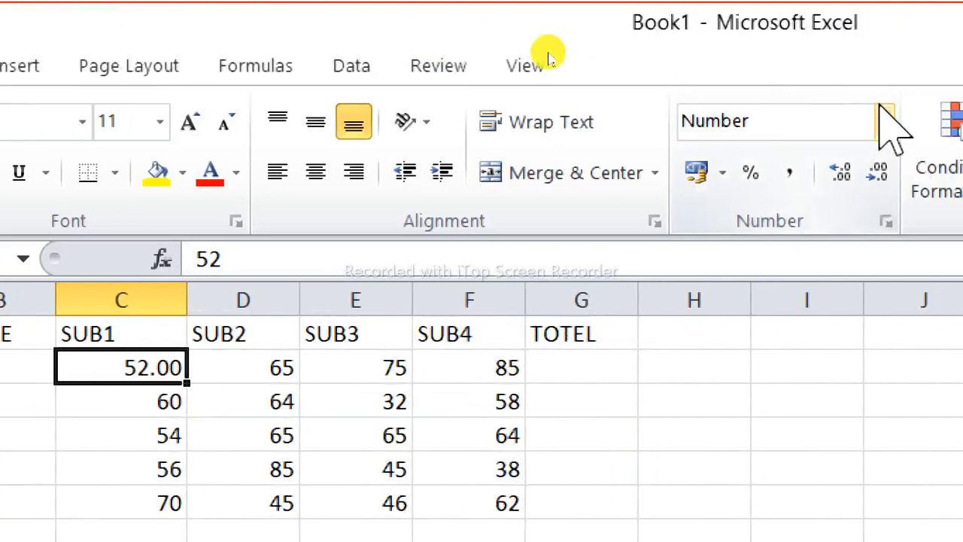
left_click(886, 122)
left_click(679, 224)
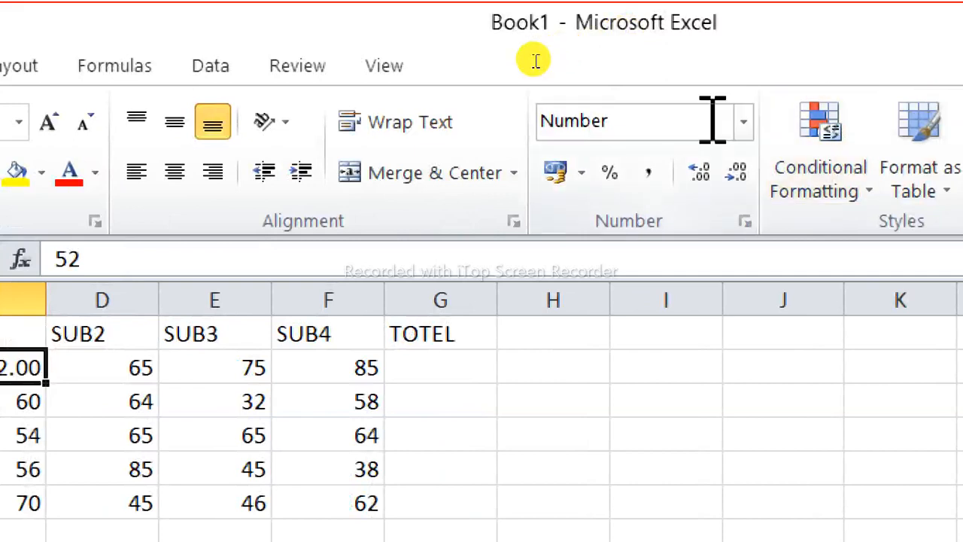
left_click(744, 123)
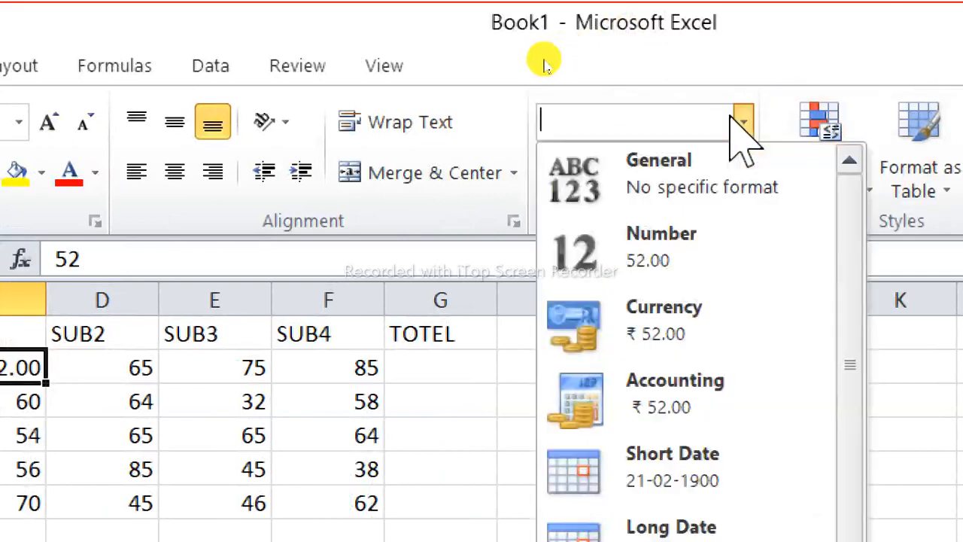
left_click(641, 174)
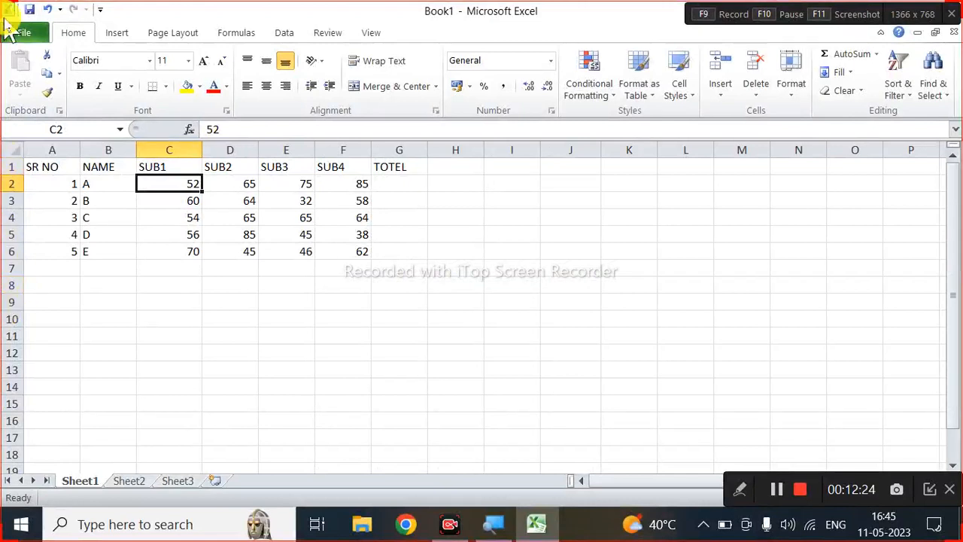
left_click(215, 339)
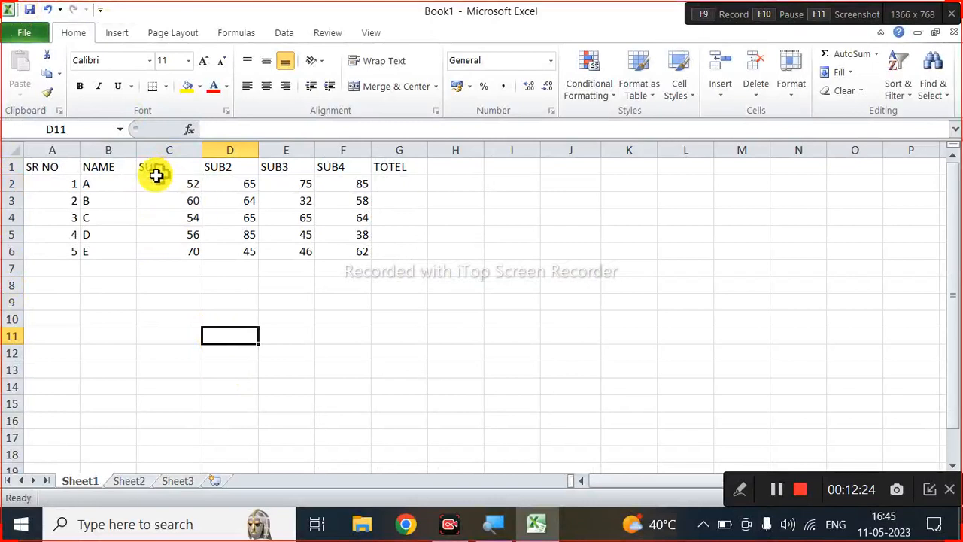
Apply a Greater Than highlight rule of 80 to marks C2:F6 with Green Fill with Dark Green Text.
left_click_drag(154, 180, 323, 246)
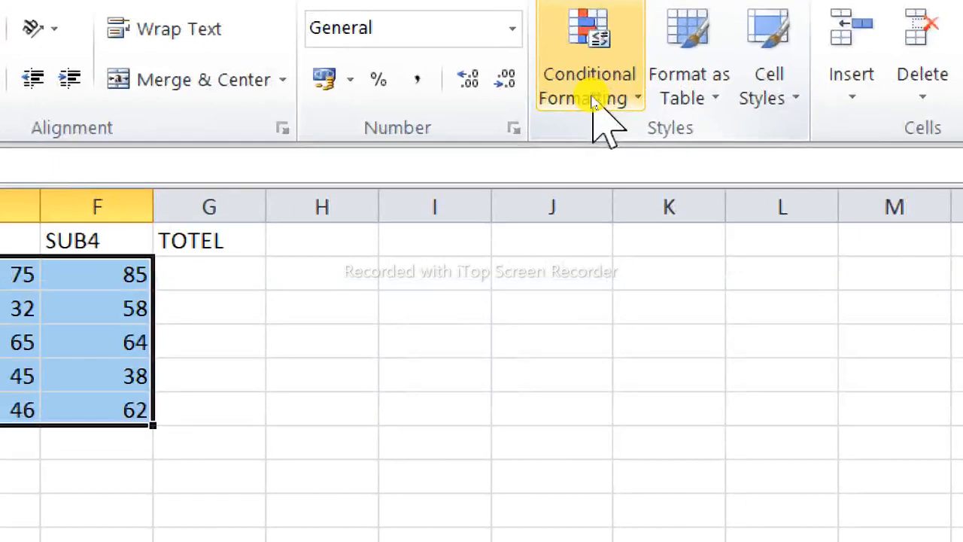
left_click(592, 98)
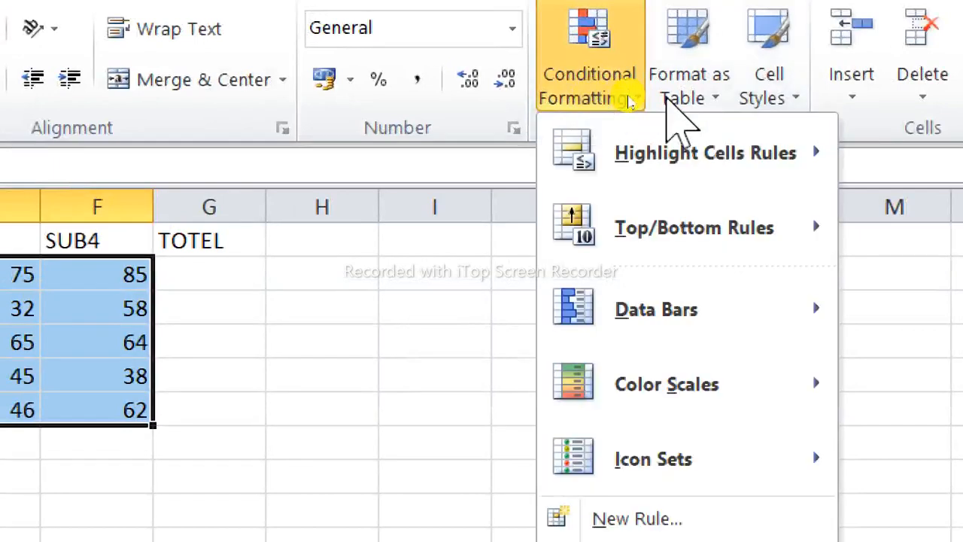
mouse_move(749, 157)
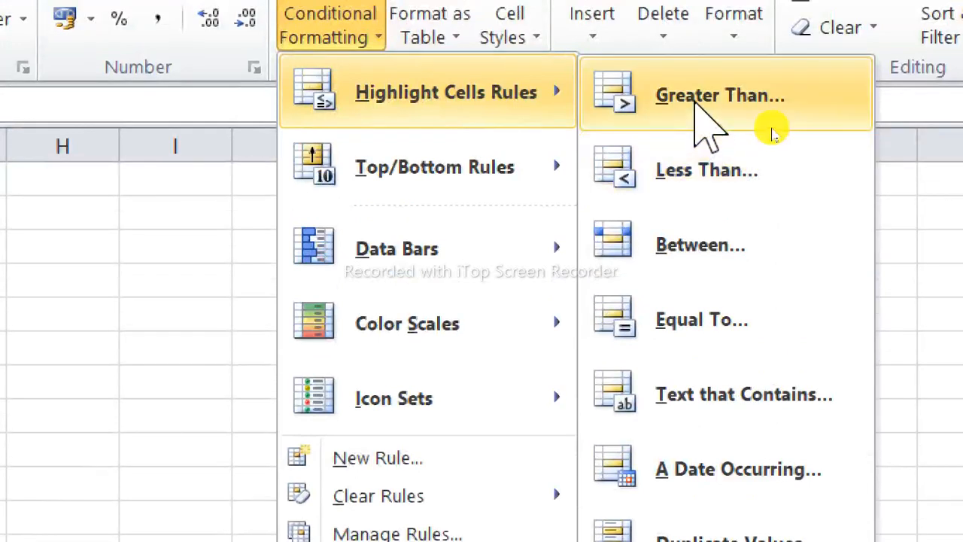
left_click(696, 105)
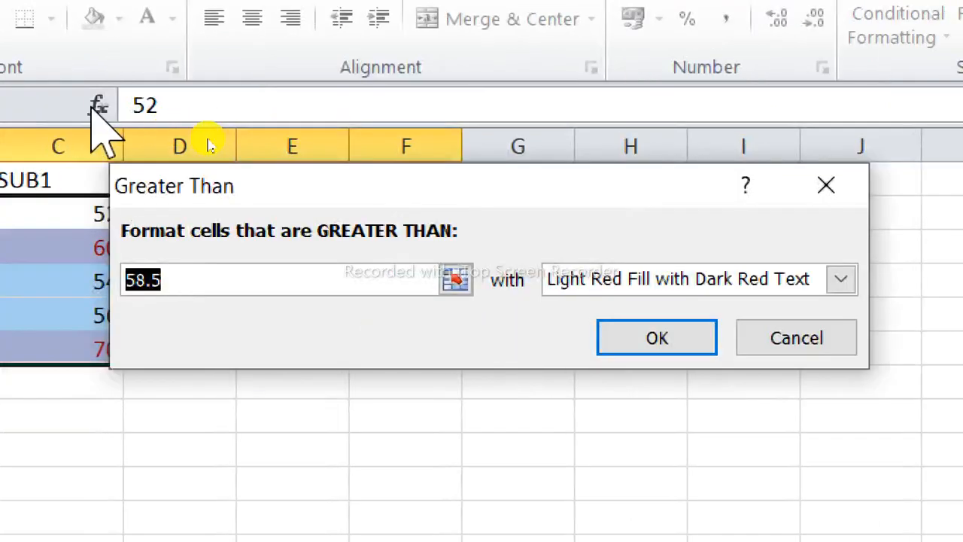
left_click_drag(202, 279, 120, 280)
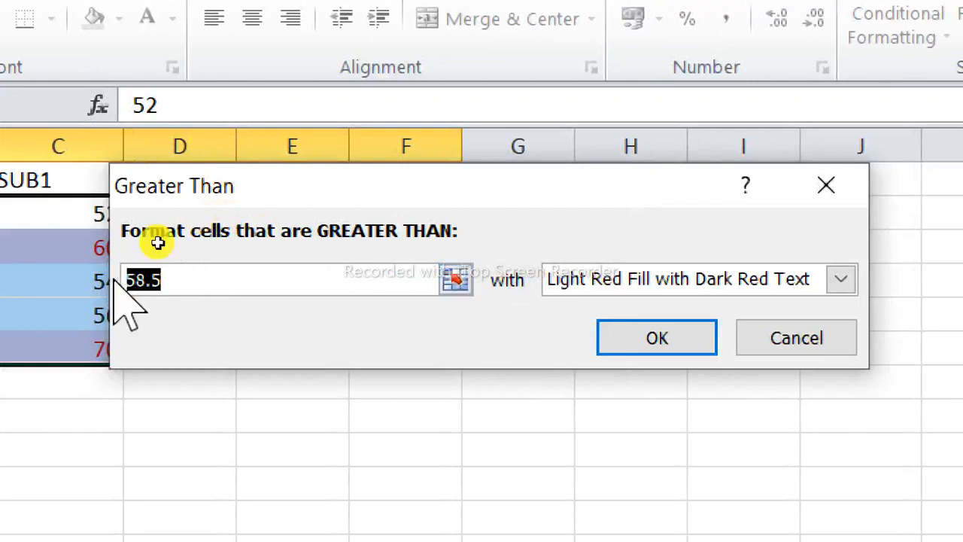
type("80")
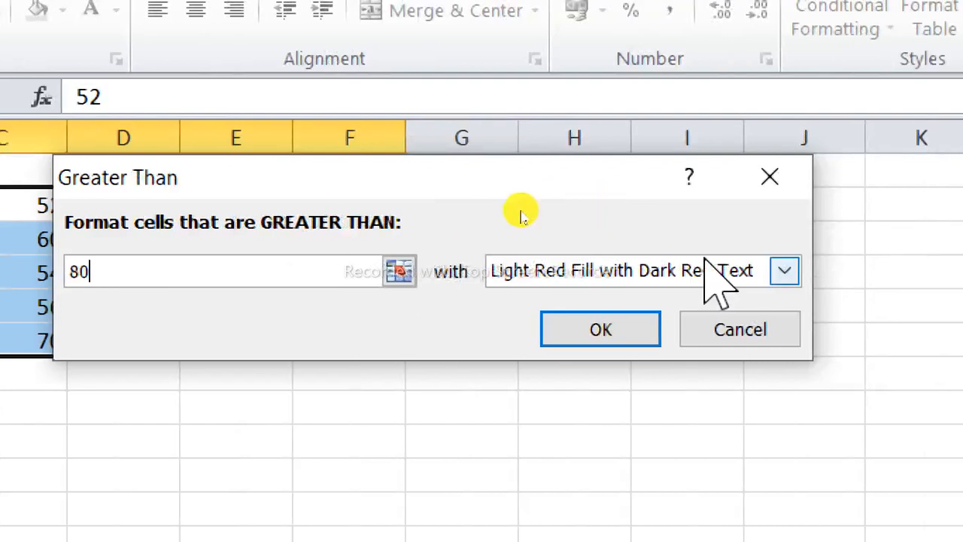
left_click(784, 271)
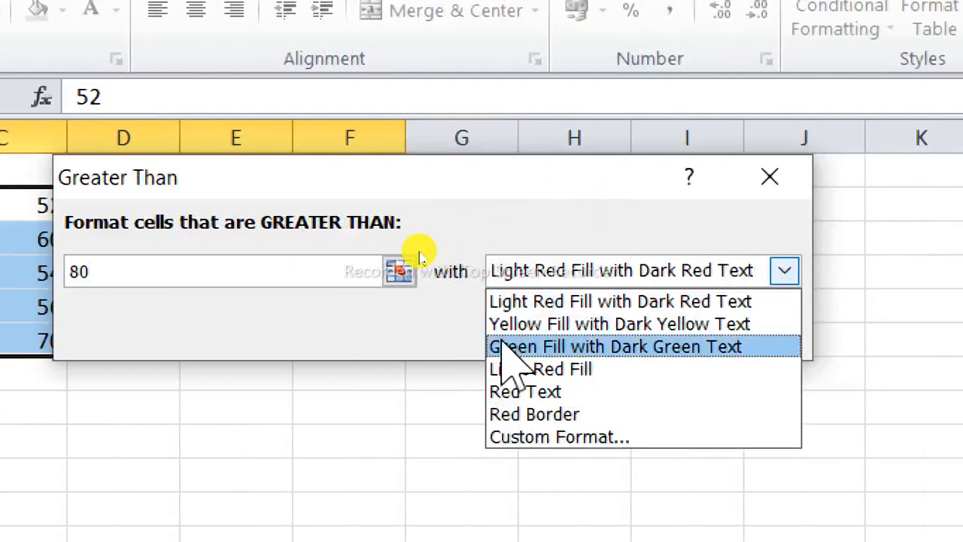
left_click(595, 348)
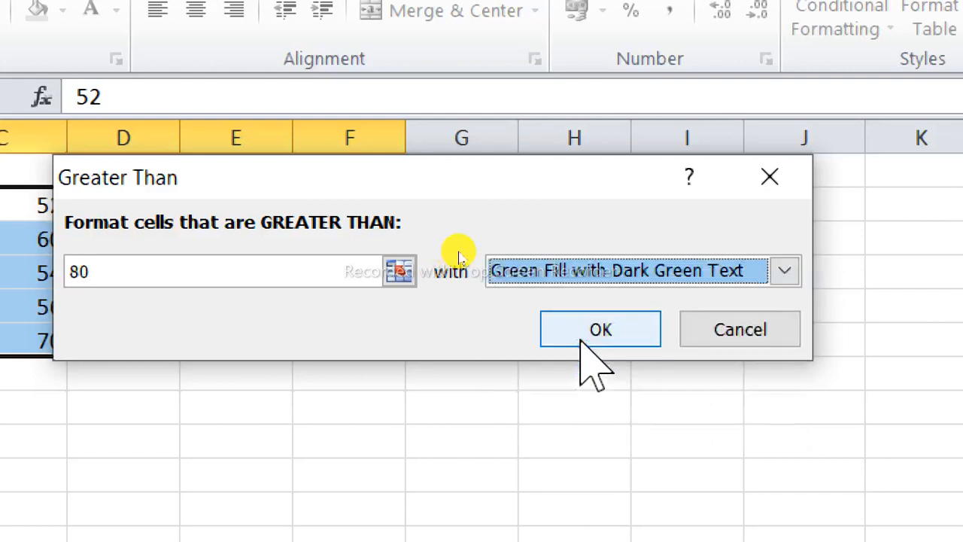
left_click(594, 334)
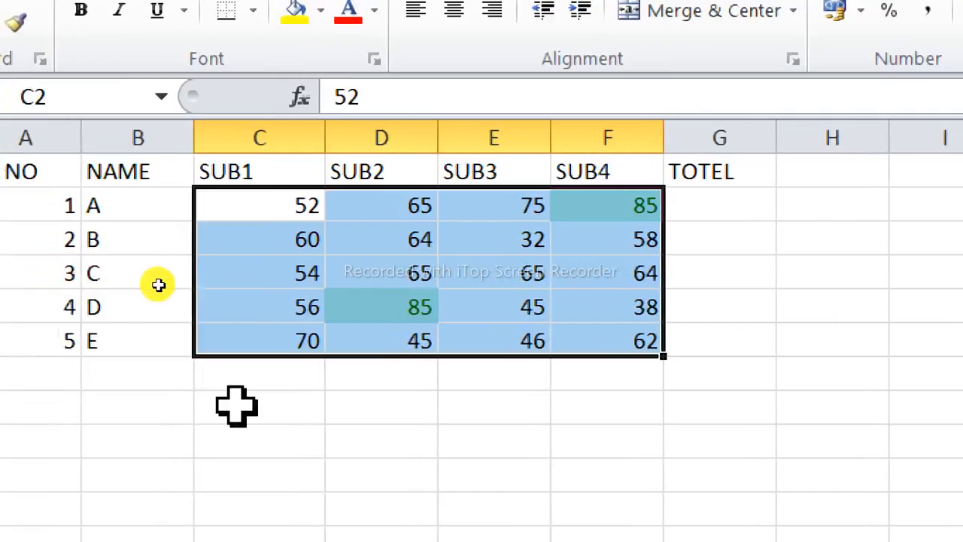
left_click(208, 407)
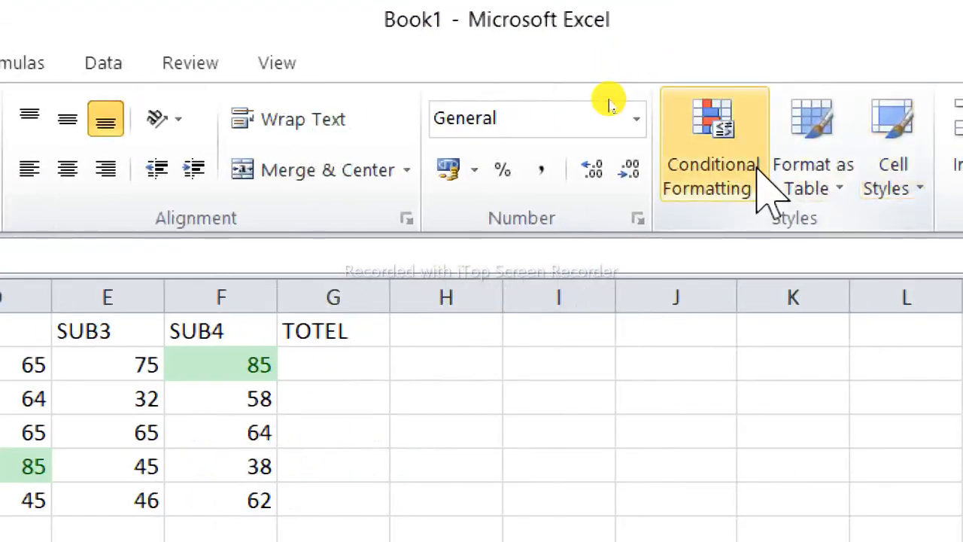
left_click(749, 198)
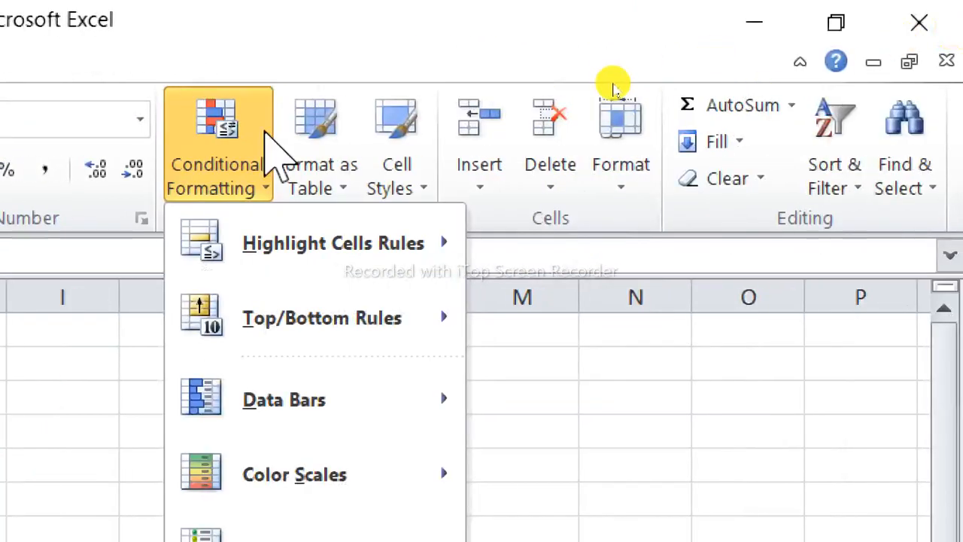
mouse_move(429, 317)
mouse_move(379, 244)
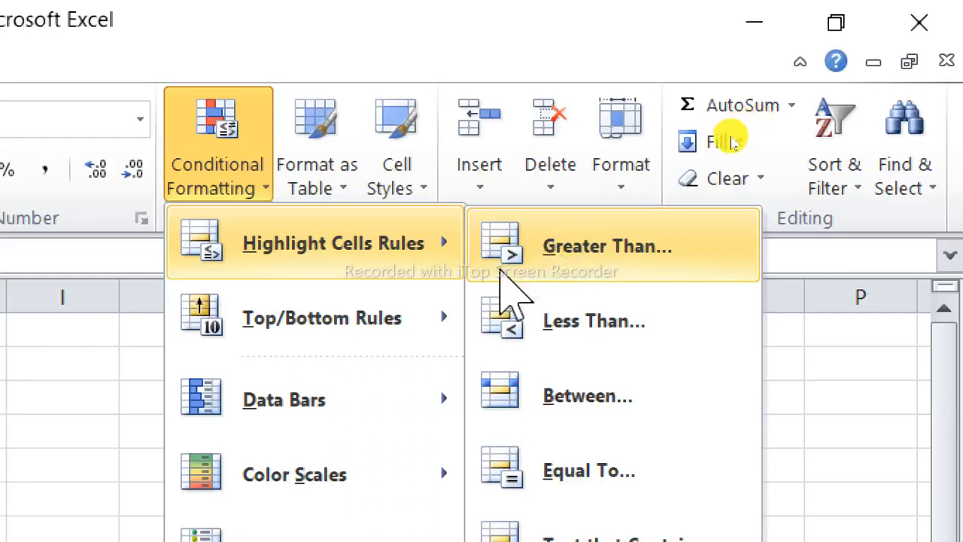
left_click(589, 388)
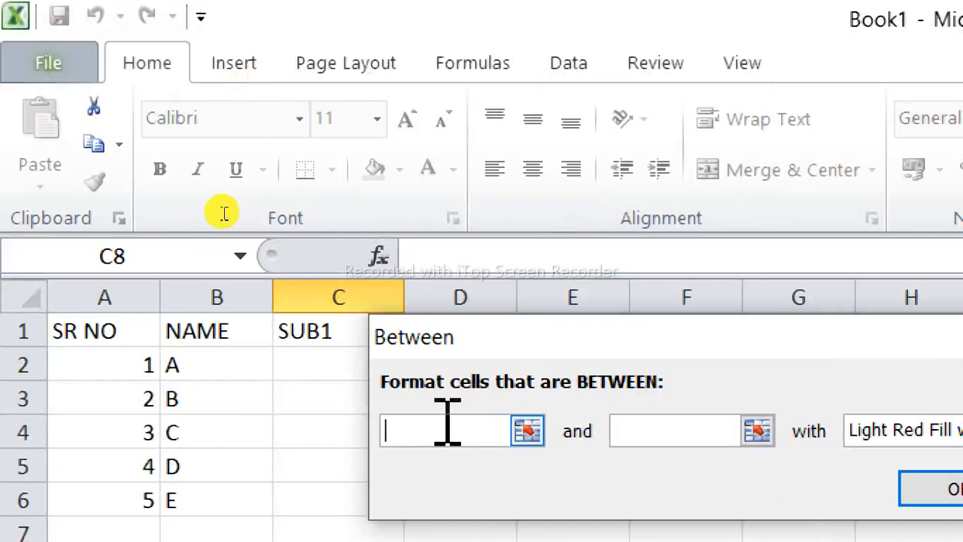
type("70")
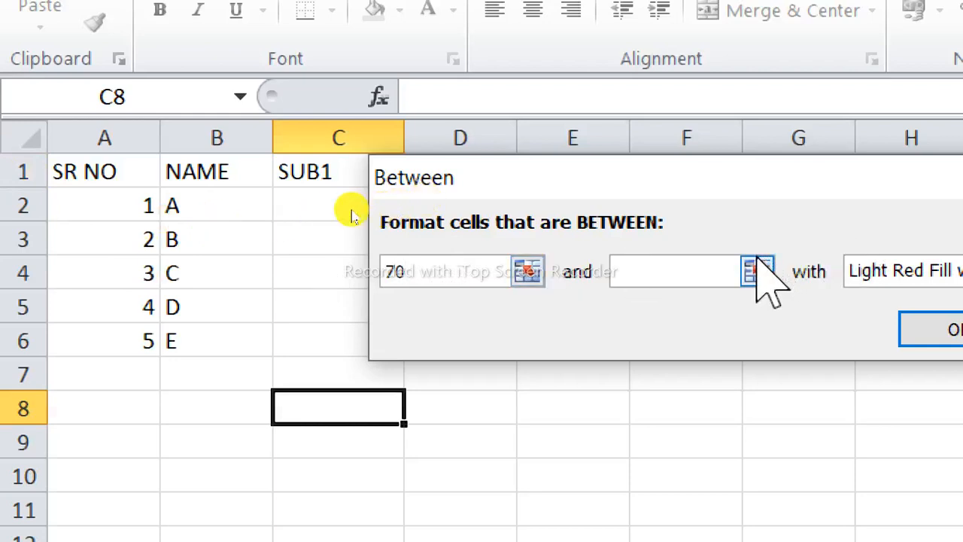
left_click(650, 271)
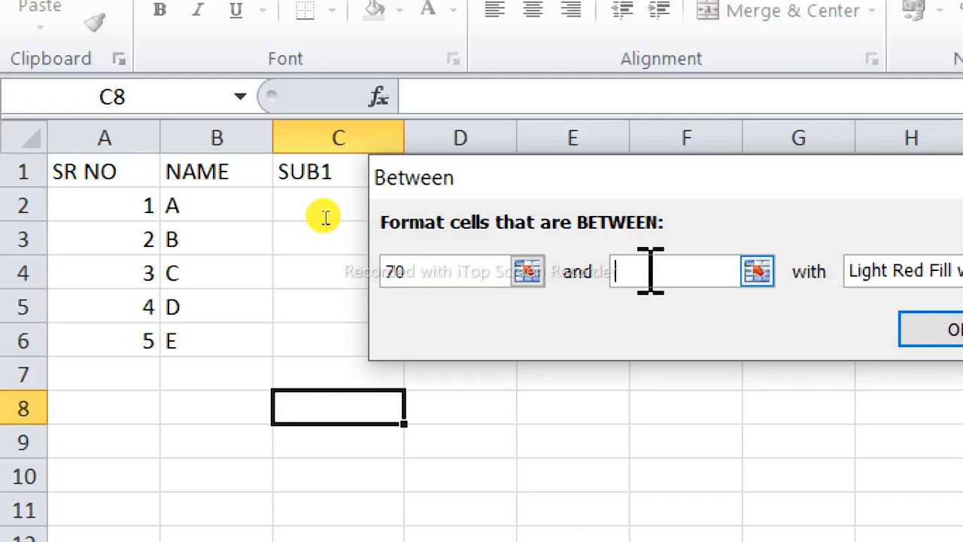
type("85")
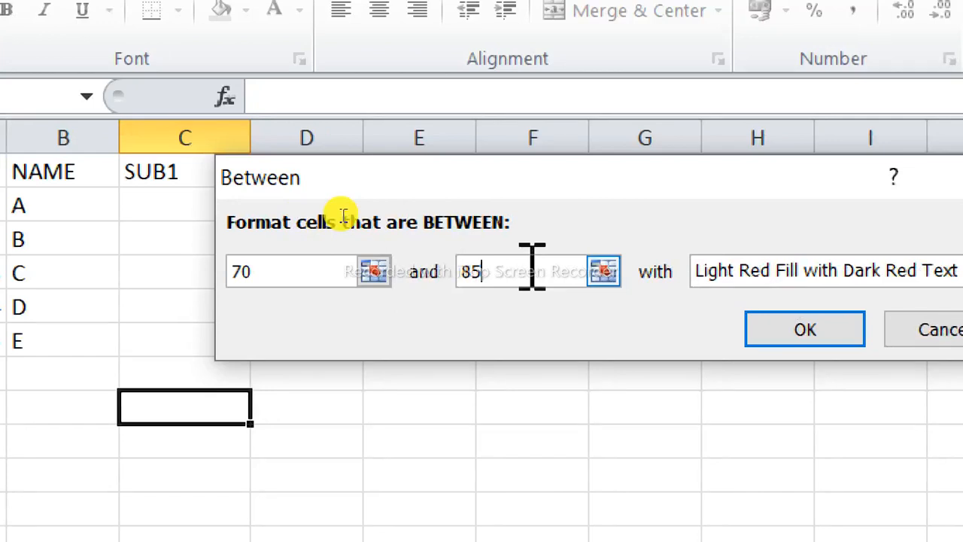
key("BackSpace")
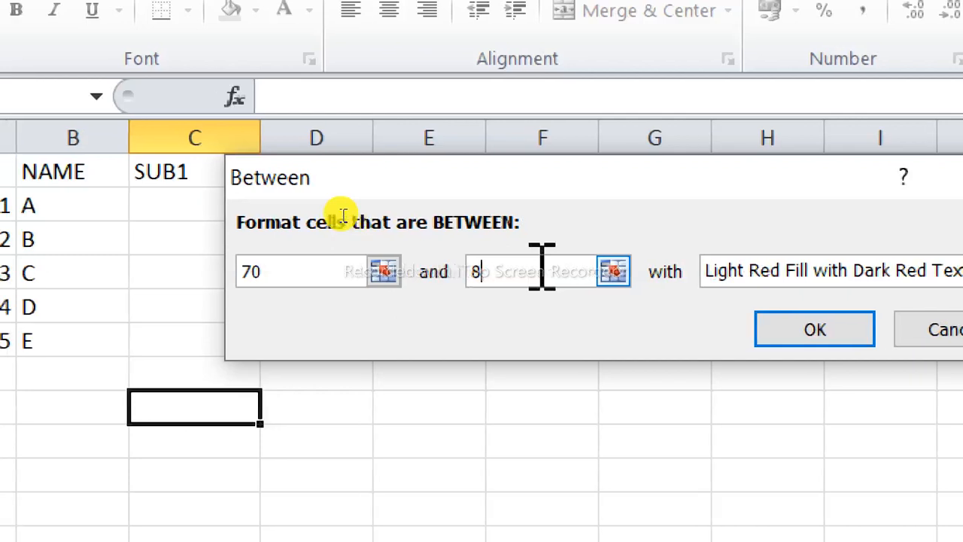
type("6")
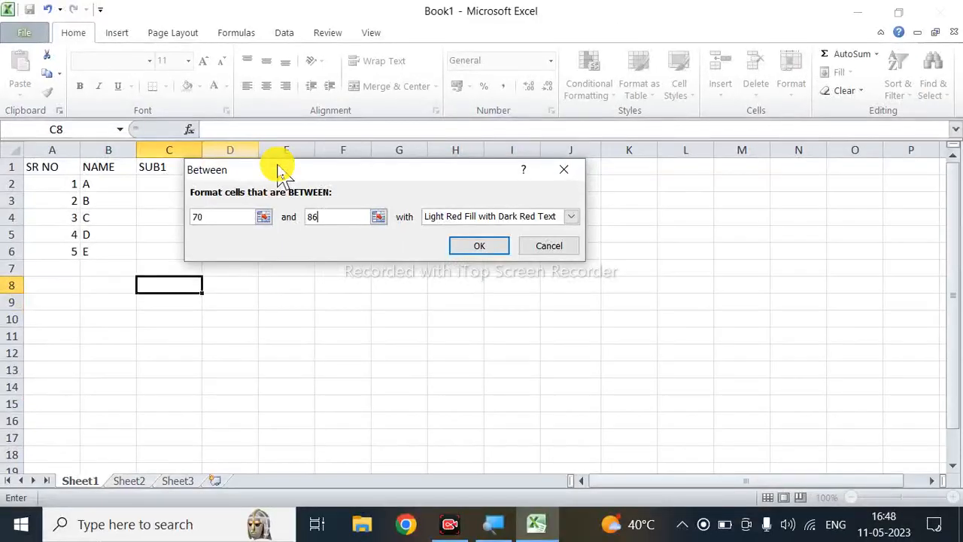
left_click(574, 218)
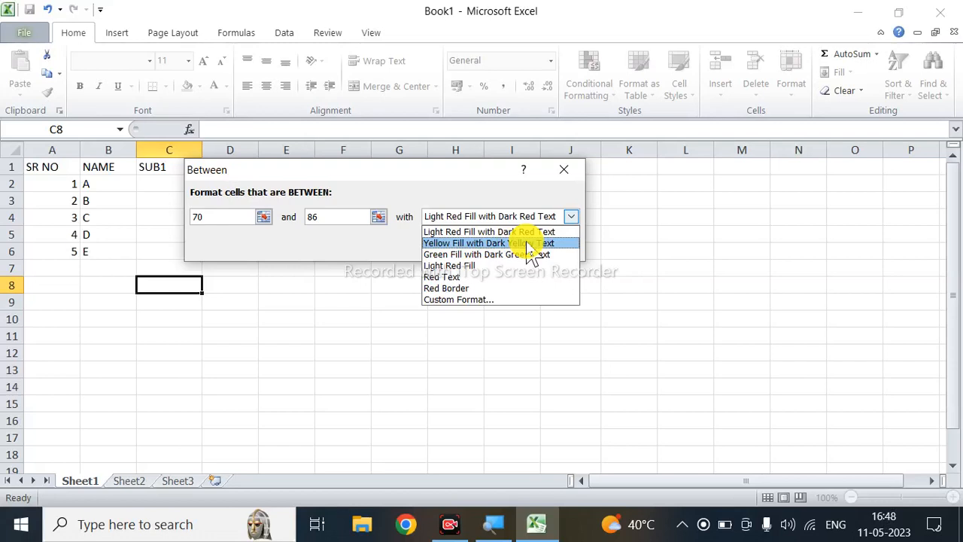
left_click(499, 243)
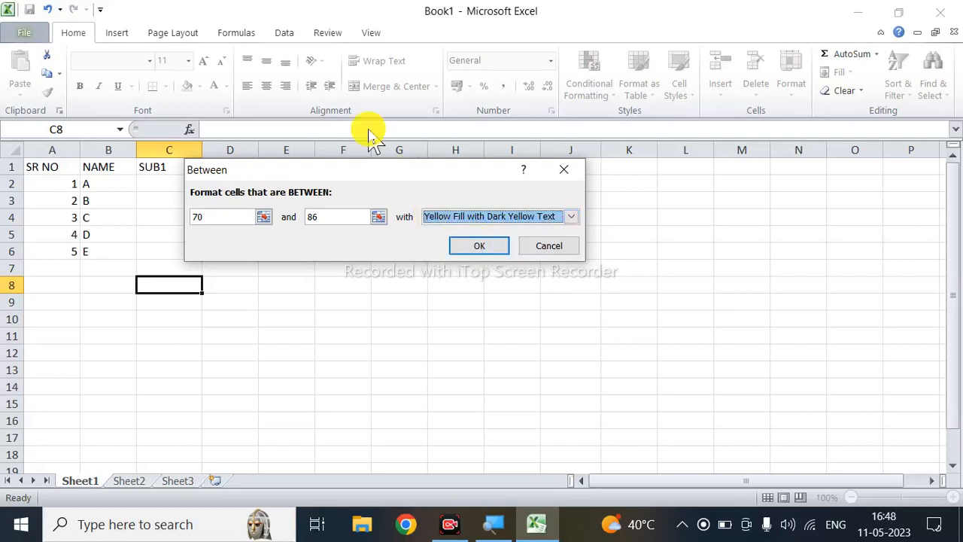
left_click_drag(339, 169, 515, 328)
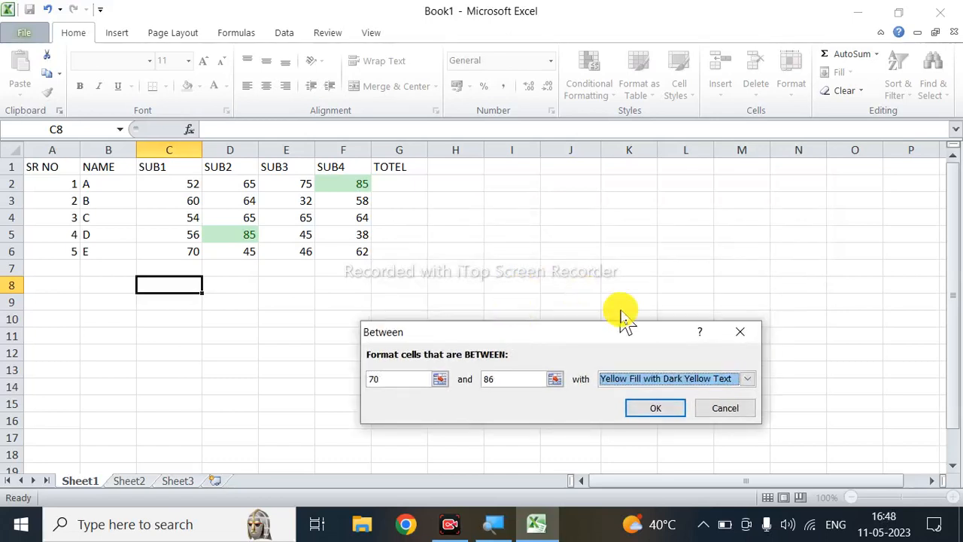
left_click(747, 331)
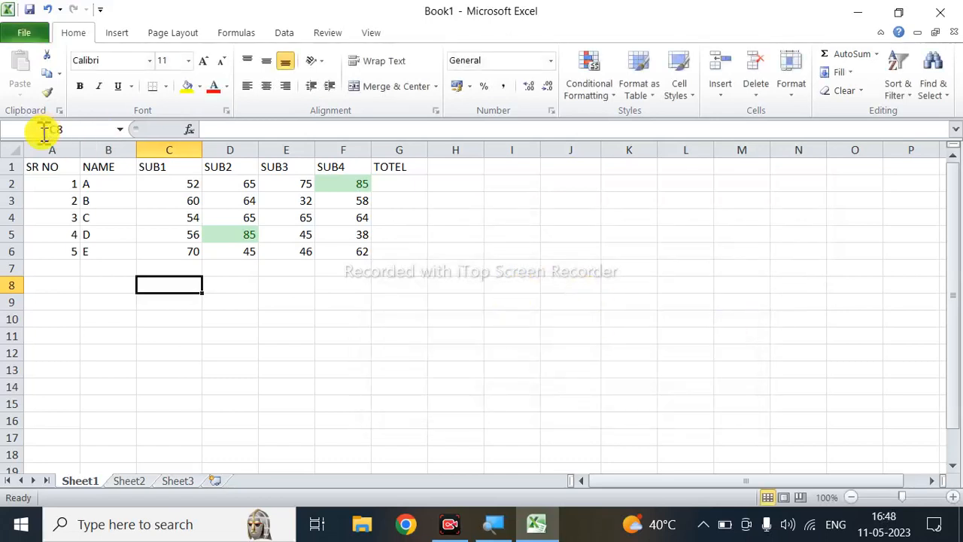
Apply a Between highlight rule of 70 to 86 to marks C2:F6 with Yellow Fill with Dark Yellow Text.
left_click_drag(170, 184, 347, 254)
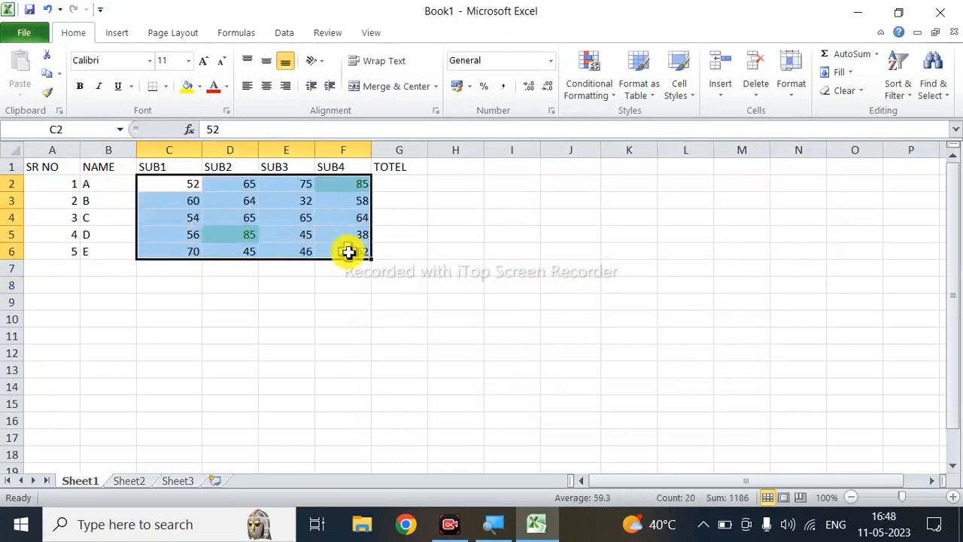
left_click(606, 93)
mouse_move(653, 139)
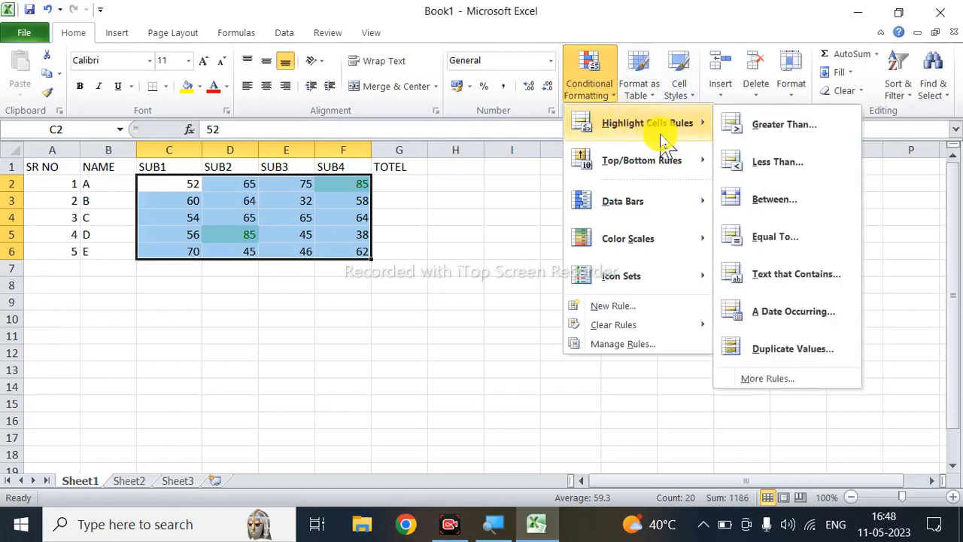
left_click(781, 203)
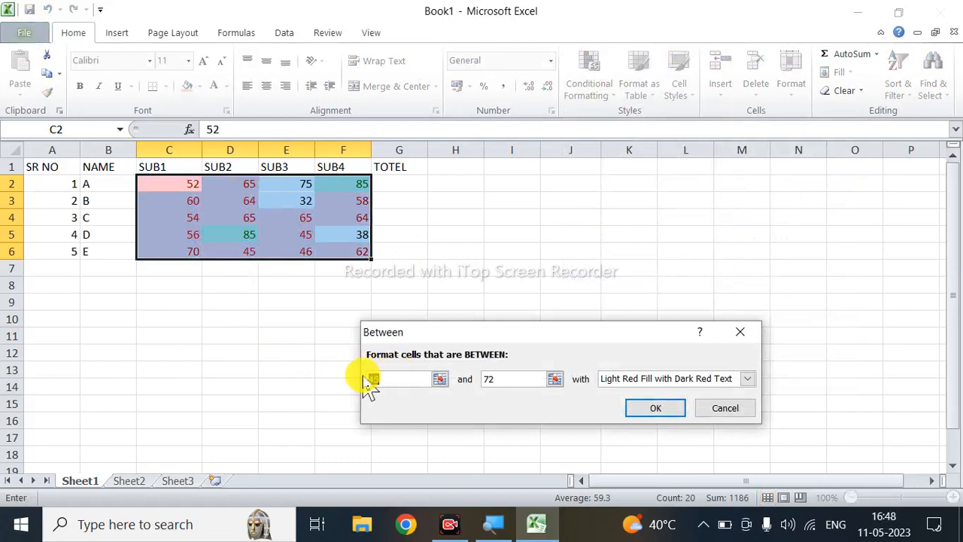
type("70")
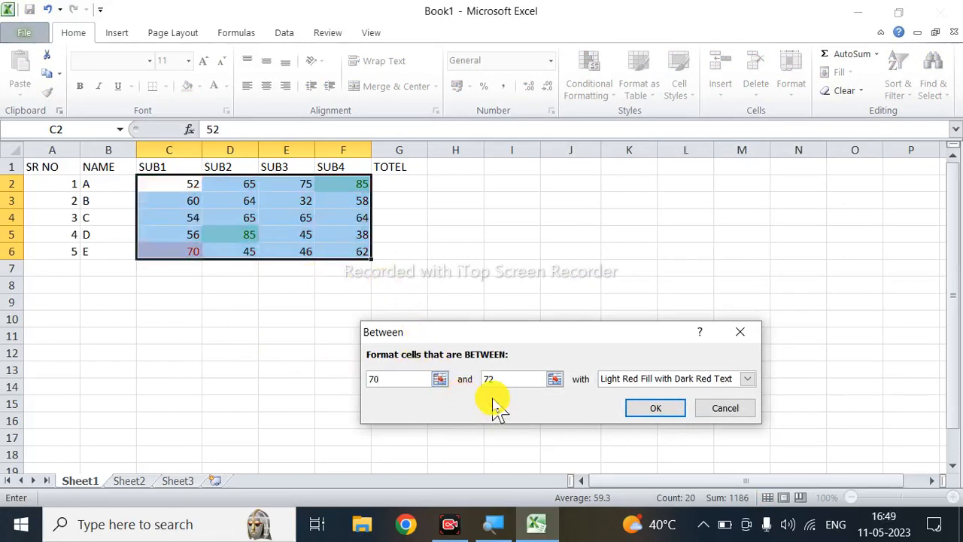
left_click(508, 384)
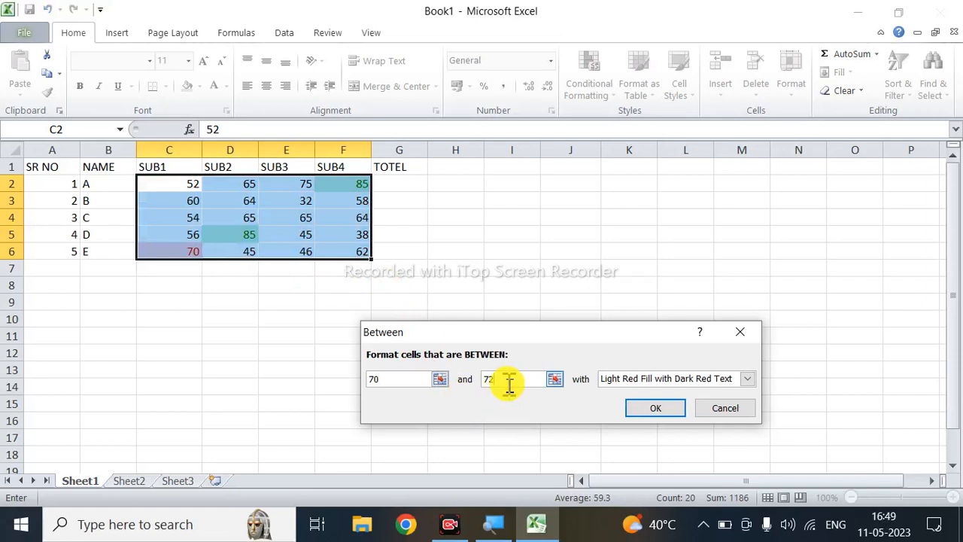
type("8")
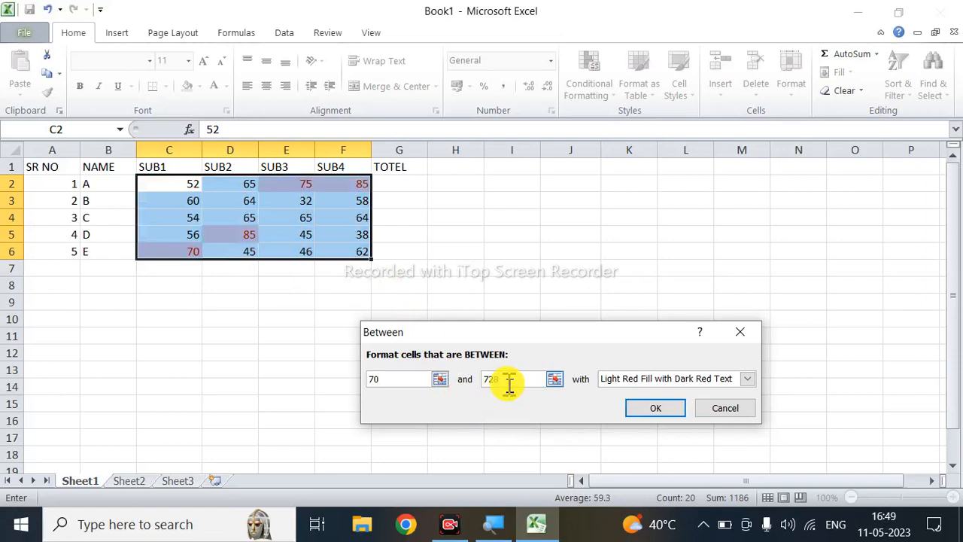
key("BackSpace")
key("BackSpace")
key("BackSpace")
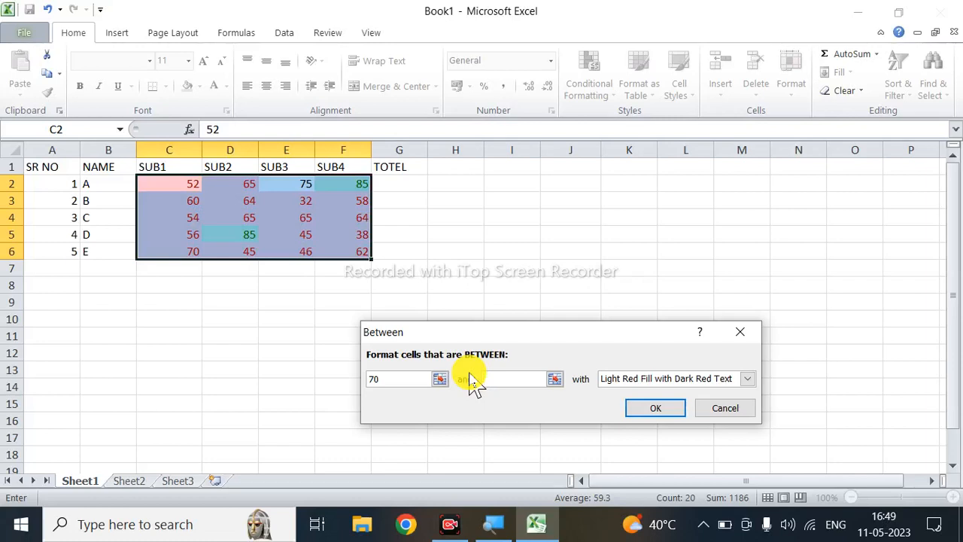
type("6")
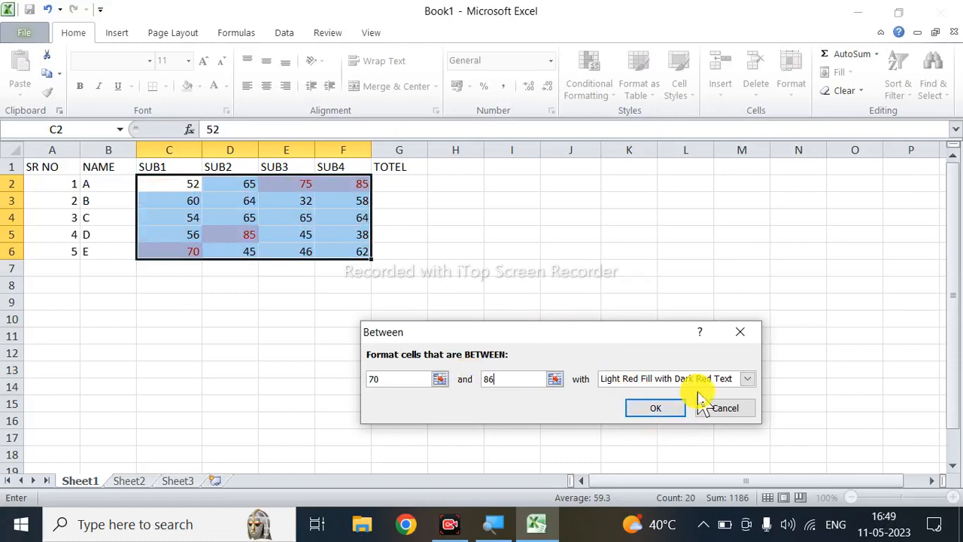
left_click(746, 383)
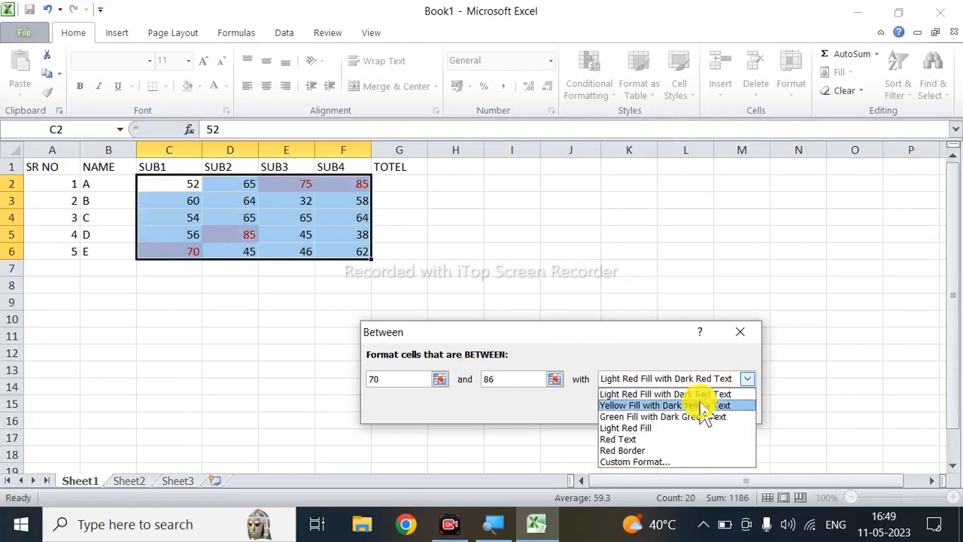
left_click(674, 408)
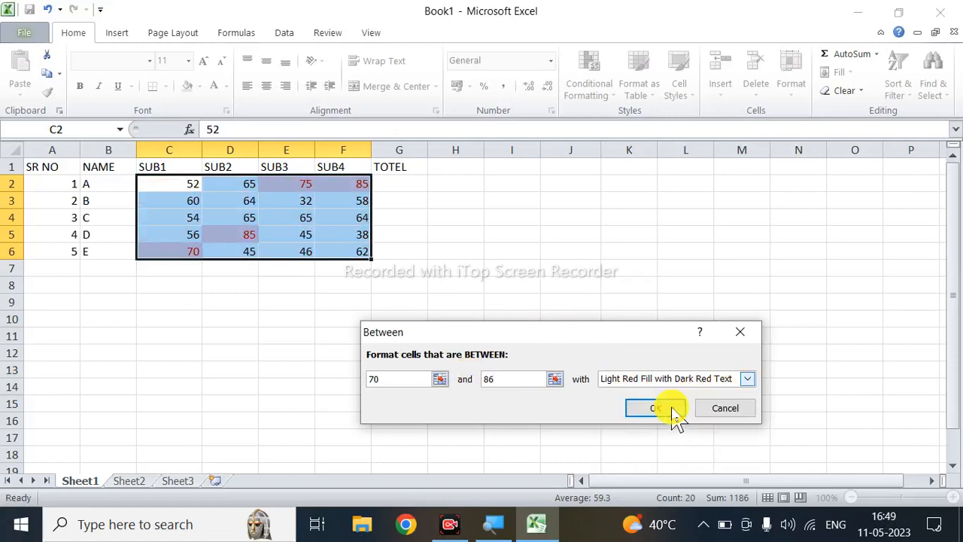
left_click(672, 408)
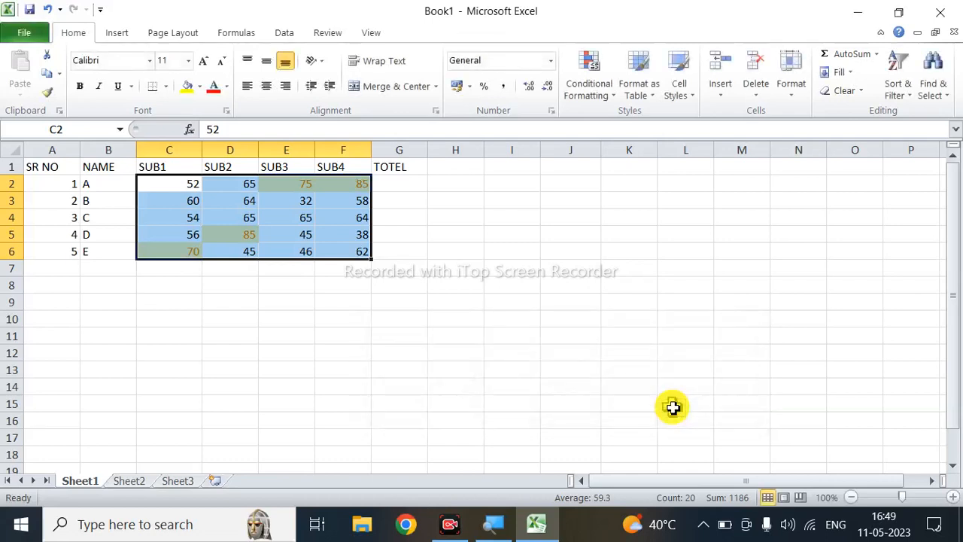
left_click(456, 370)
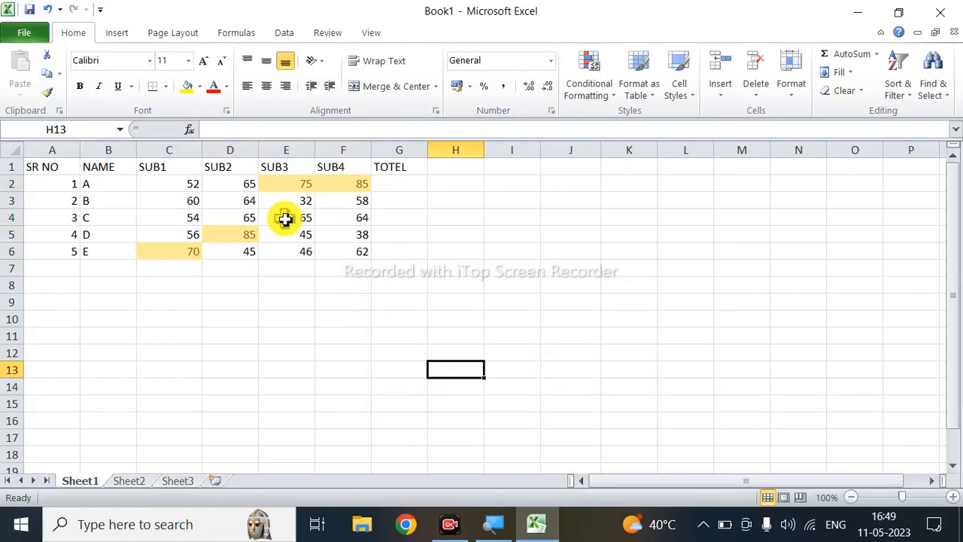
Add another Between highlight rule of 70 to 85 to marks C2:F6 with Yellow Fill with Dark Yellow Text.
left_click_drag(164, 183, 325, 247)
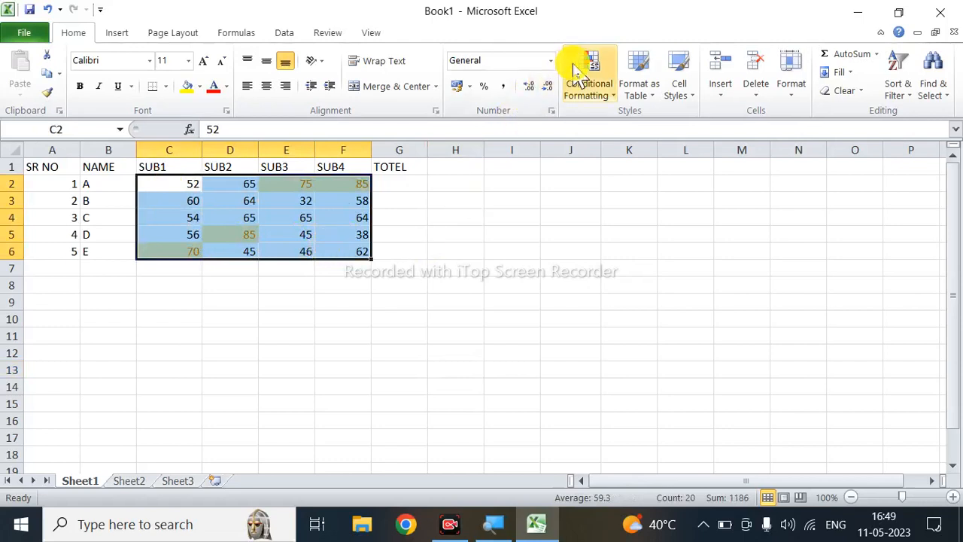
left_click(617, 98)
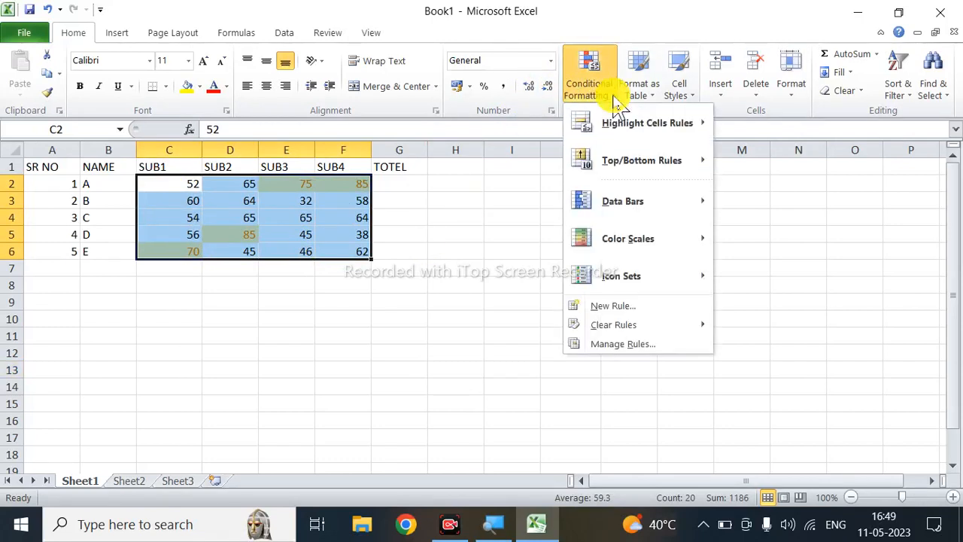
mouse_move(616, 204)
mouse_move(656, 124)
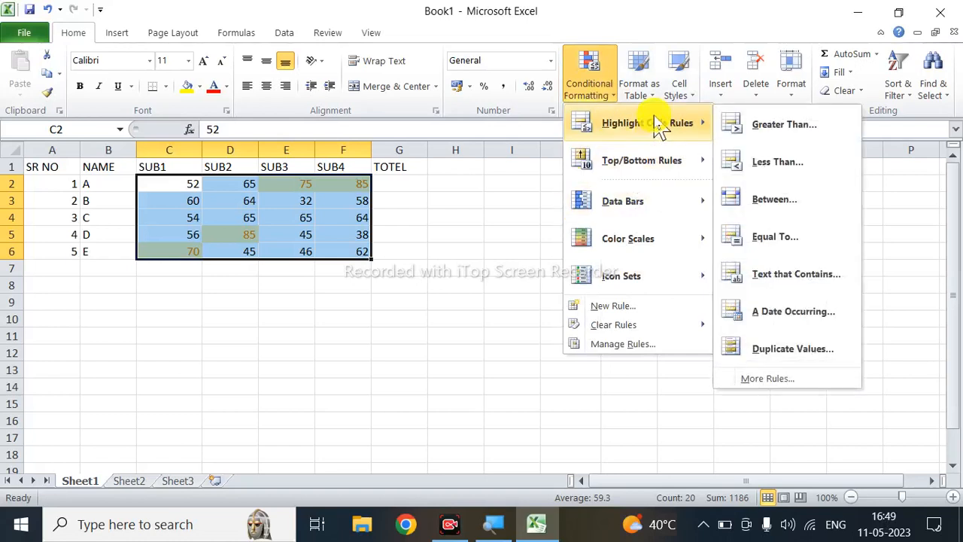
left_click(757, 187)
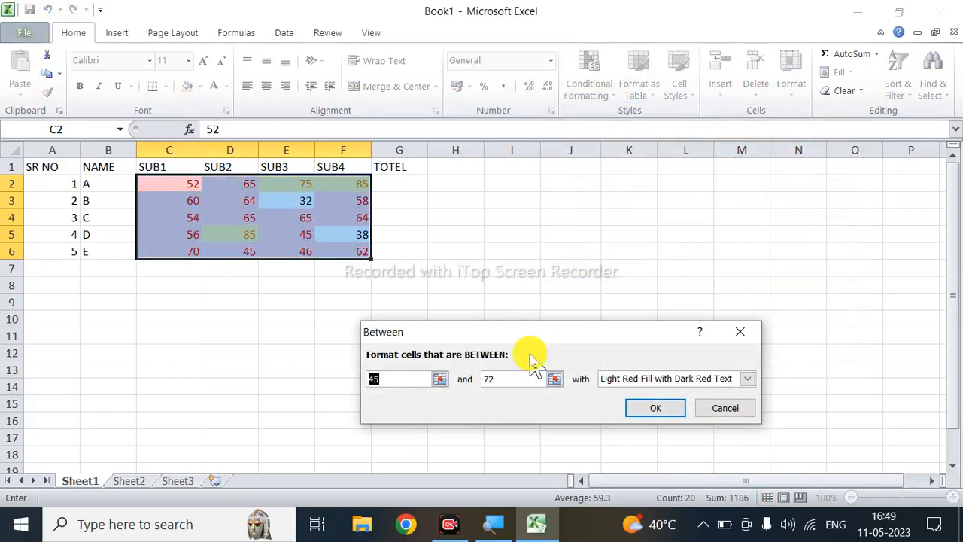
type("70")
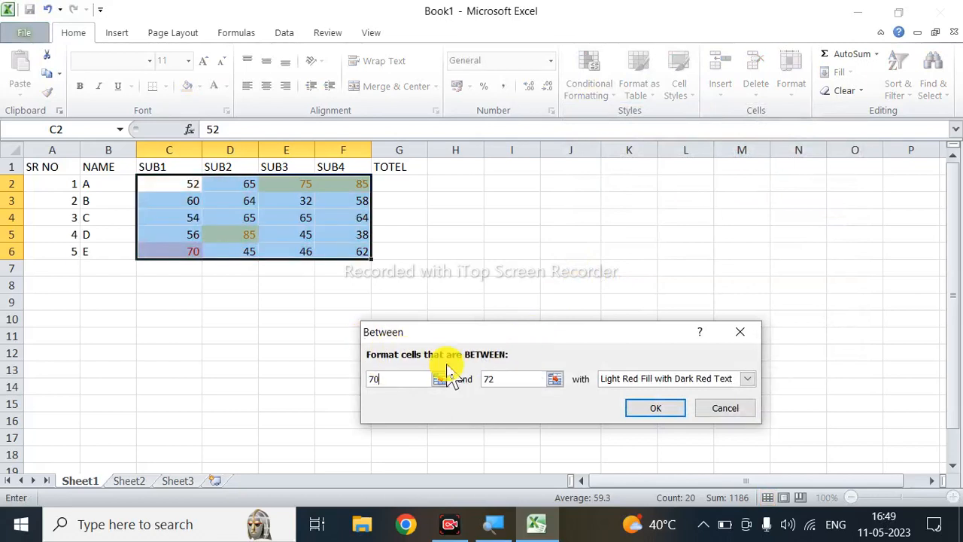
left_click(510, 383)
key("BackSpace")
key("BackSpace")
type("85")
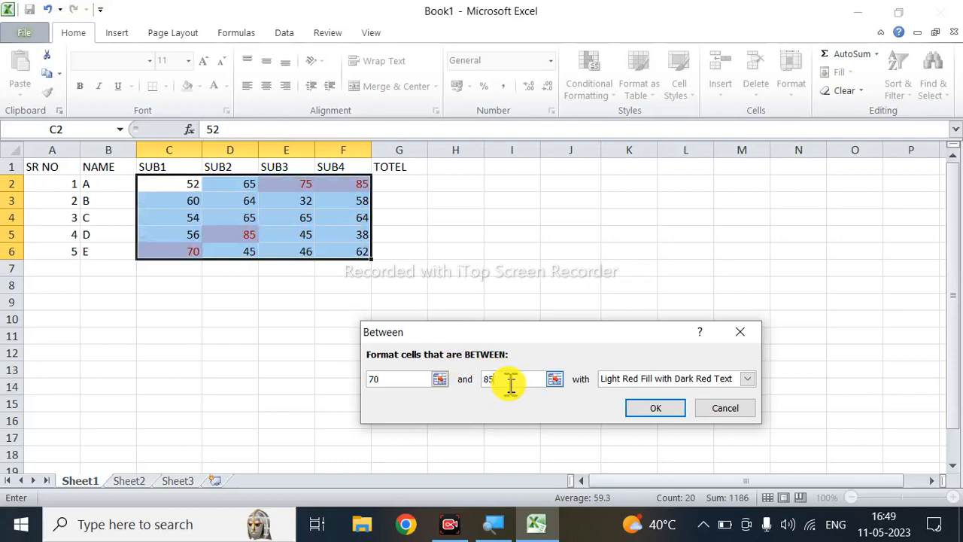
left_click(746, 380)
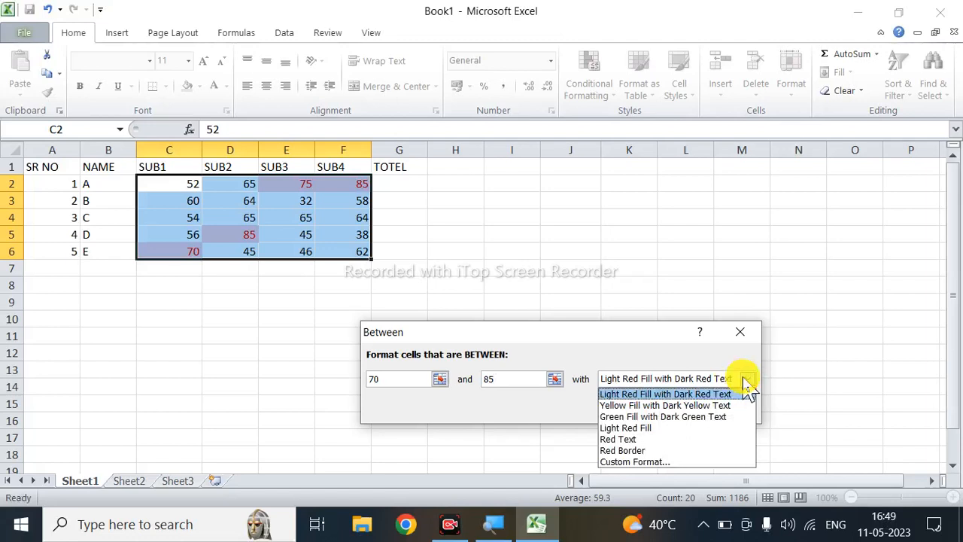
left_click(634, 407)
left_click(642, 410)
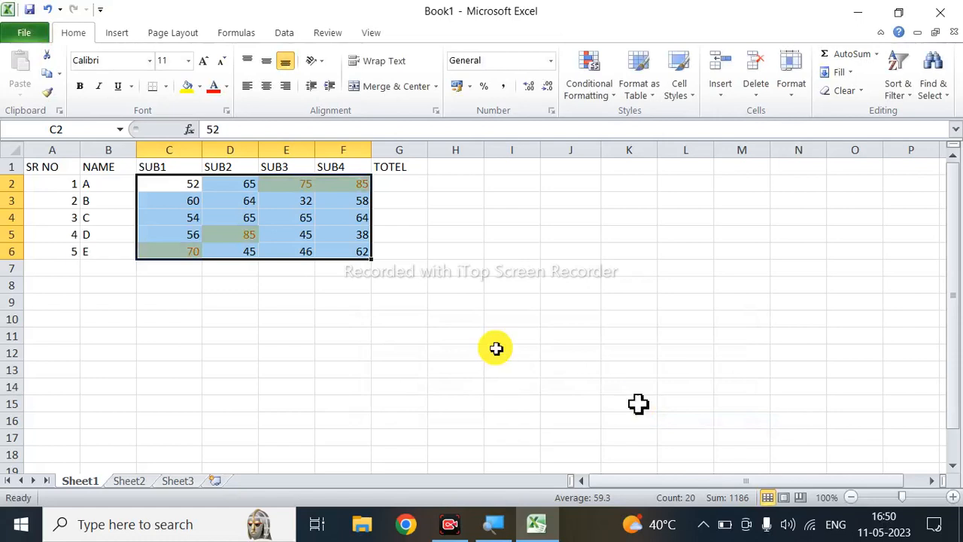
left_click(439, 319)
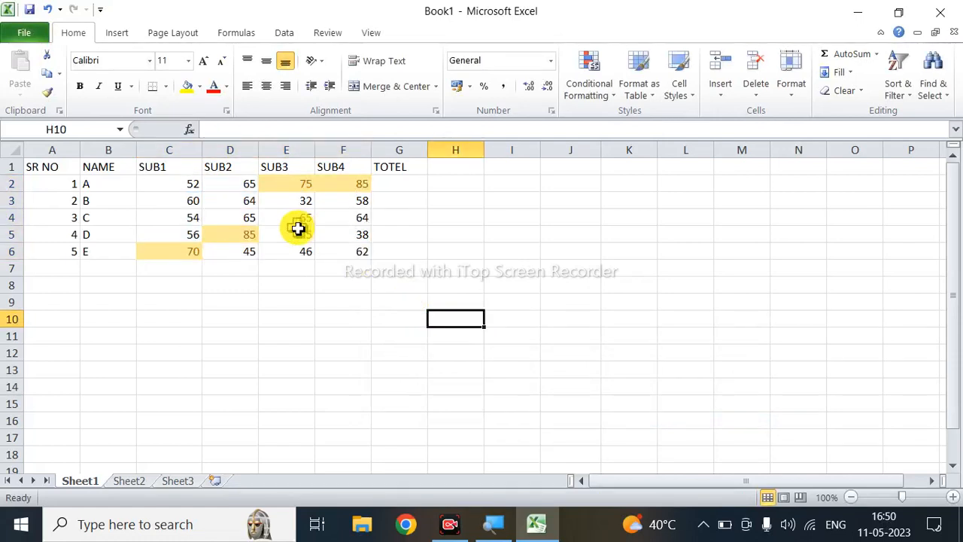
Apply a Greater Than highlight rule of 85 to marks C2:F6 with Green Fill with Dark Green Text.
left_click_drag(153, 186, 373, 248)
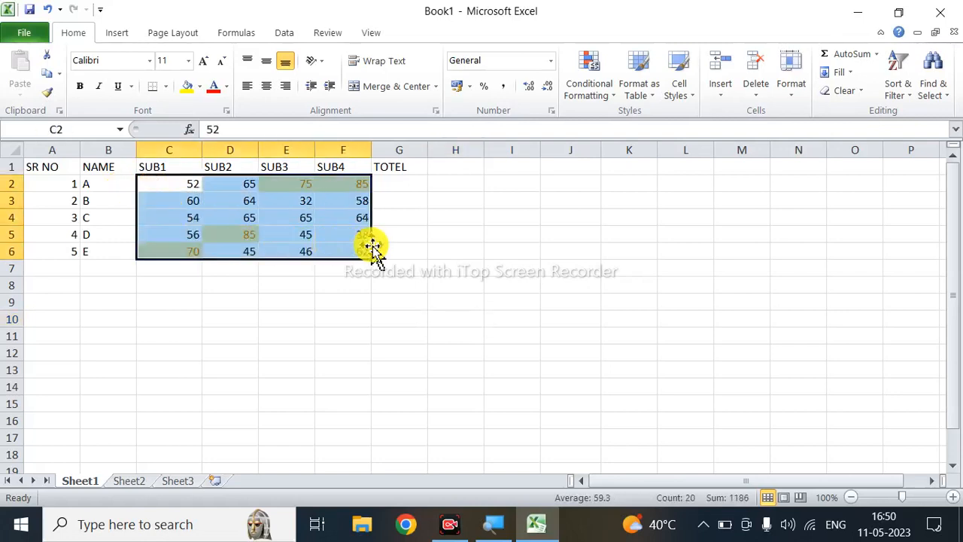
left_click(605, 103)
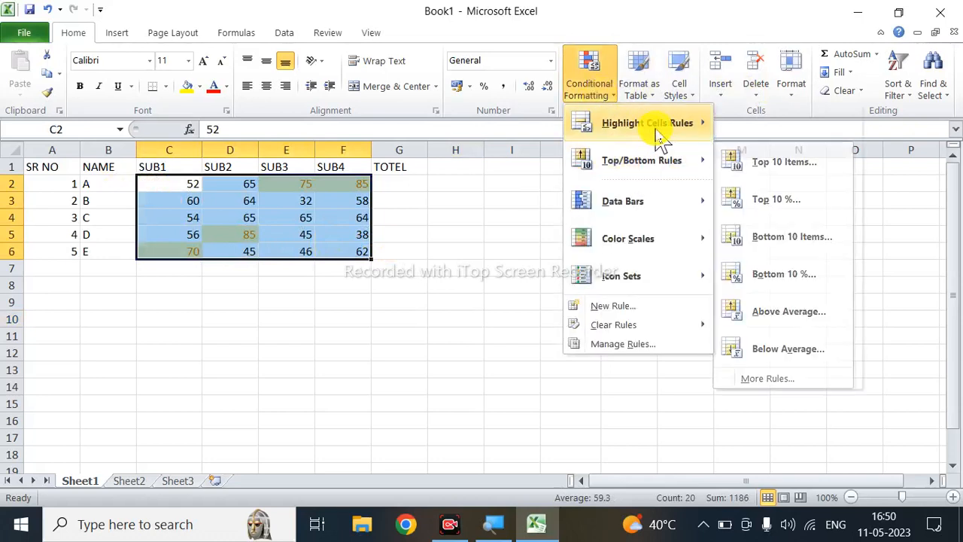
mouse_move(659, 139)
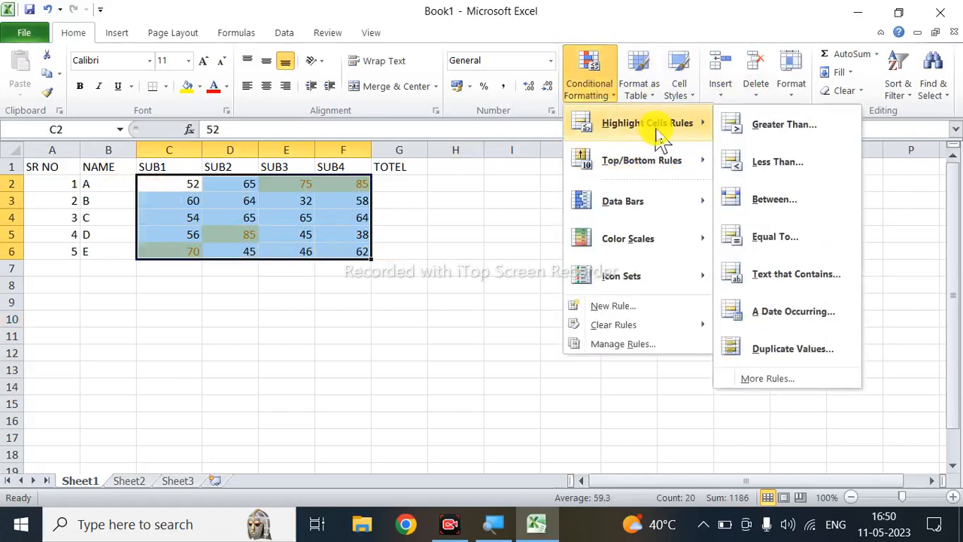
left_click(769, 139)
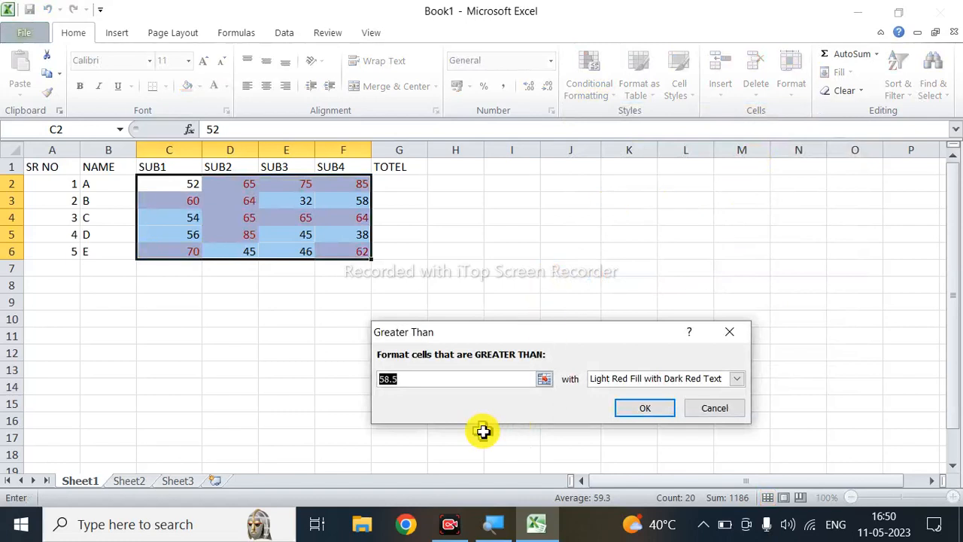
type("85")
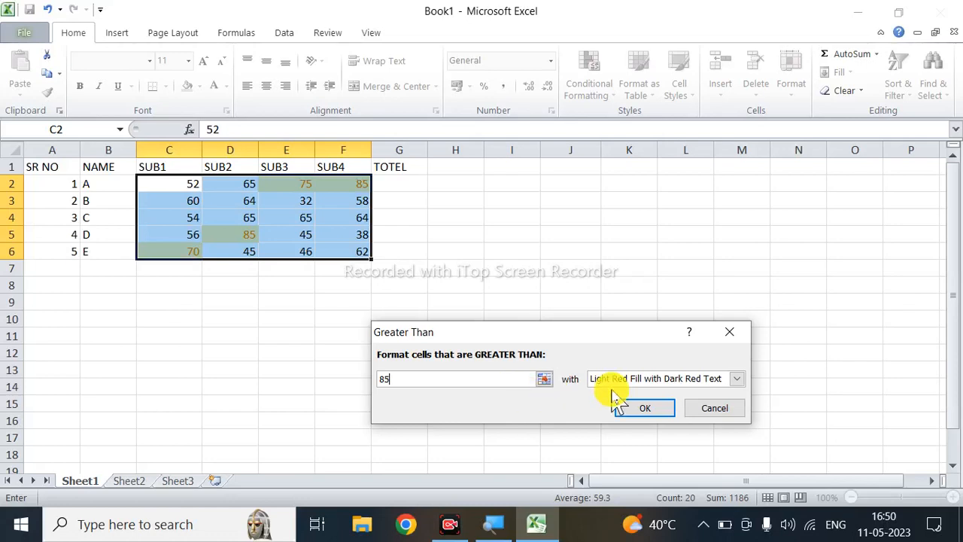
left_click(737, 380)
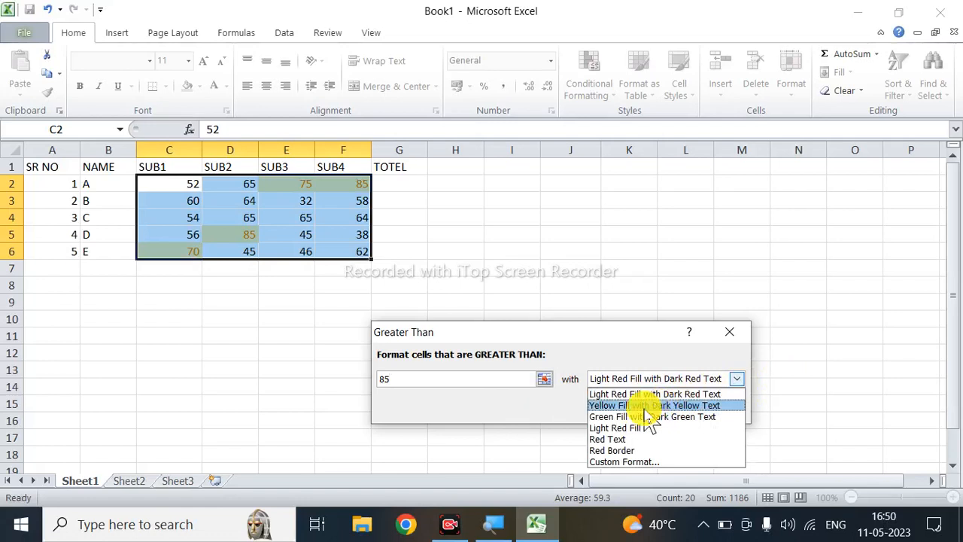
left_click(638, 418)
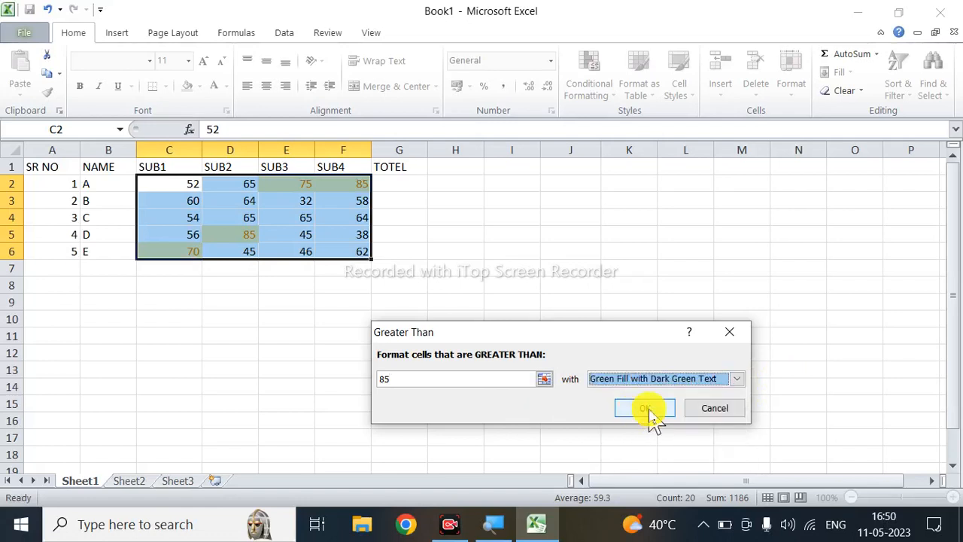
left_click(660, 408)
left_click(509, 388)
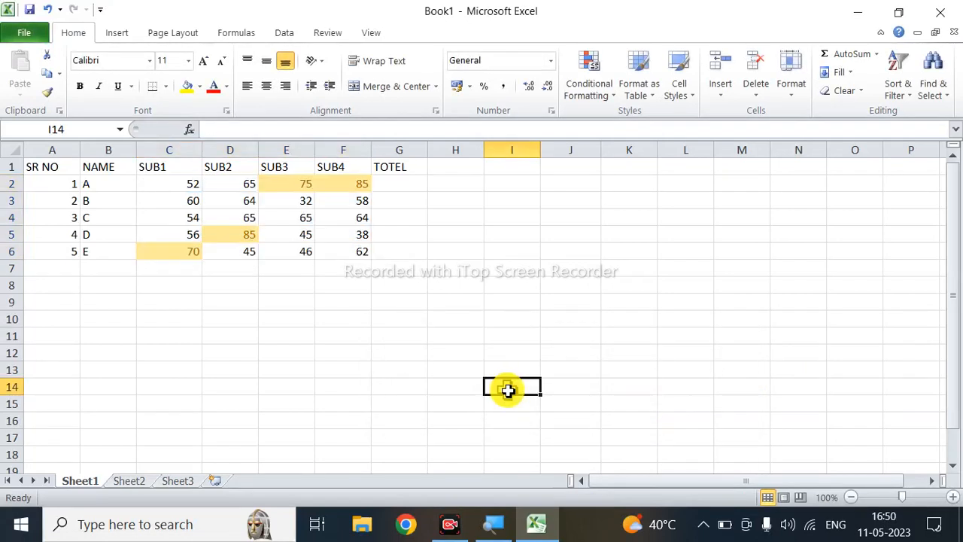
Change student D's SUB4 mark in cell F5 to 90 and deselect the cell.
left_click(363, 240)
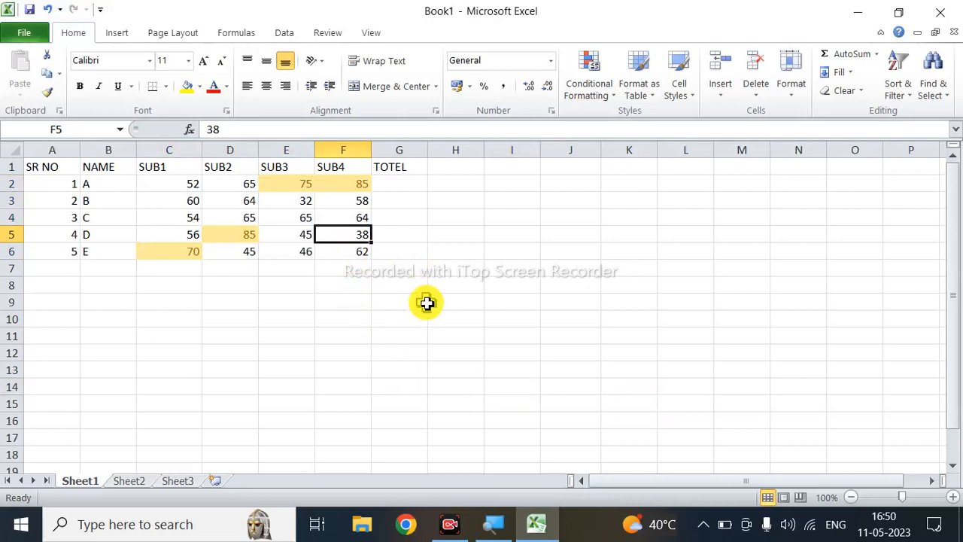
type("90")
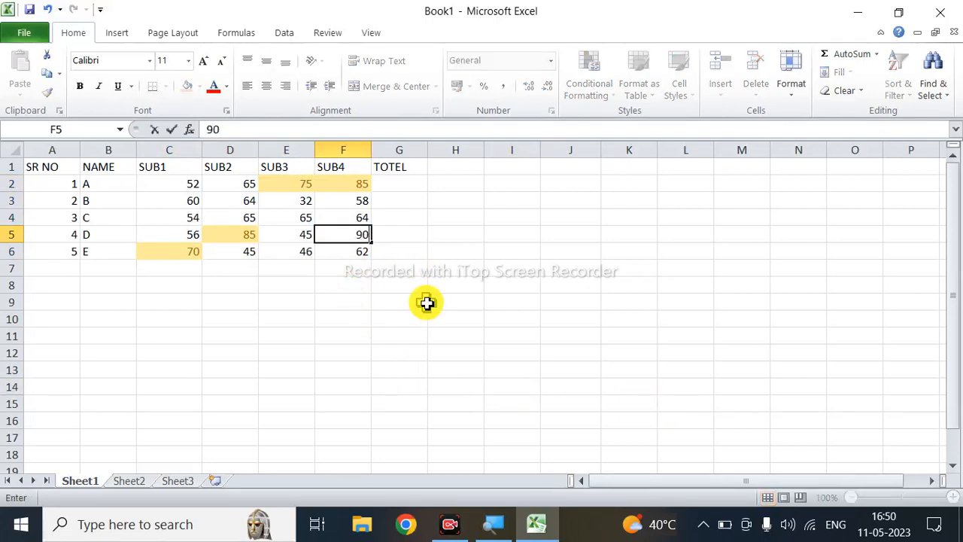
key("Return")
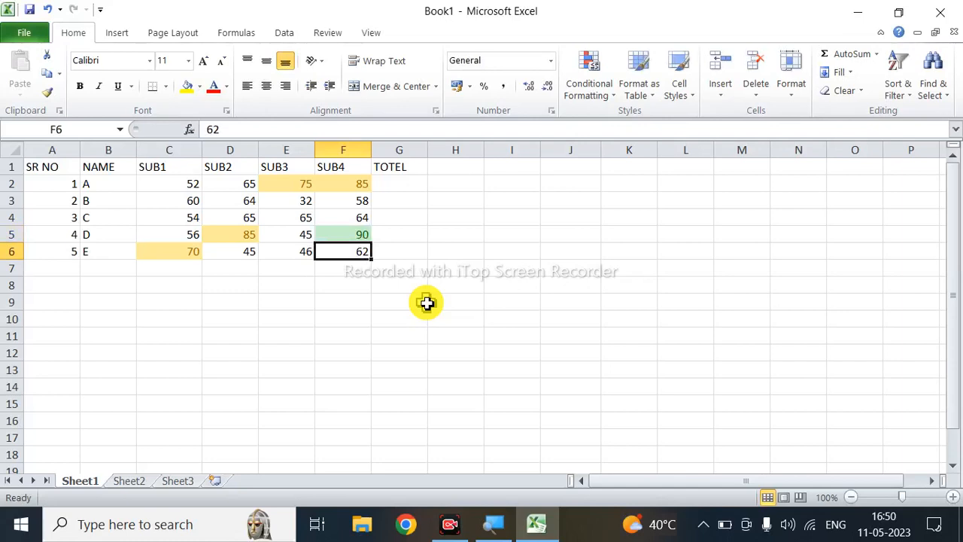
left_click(281, 318)
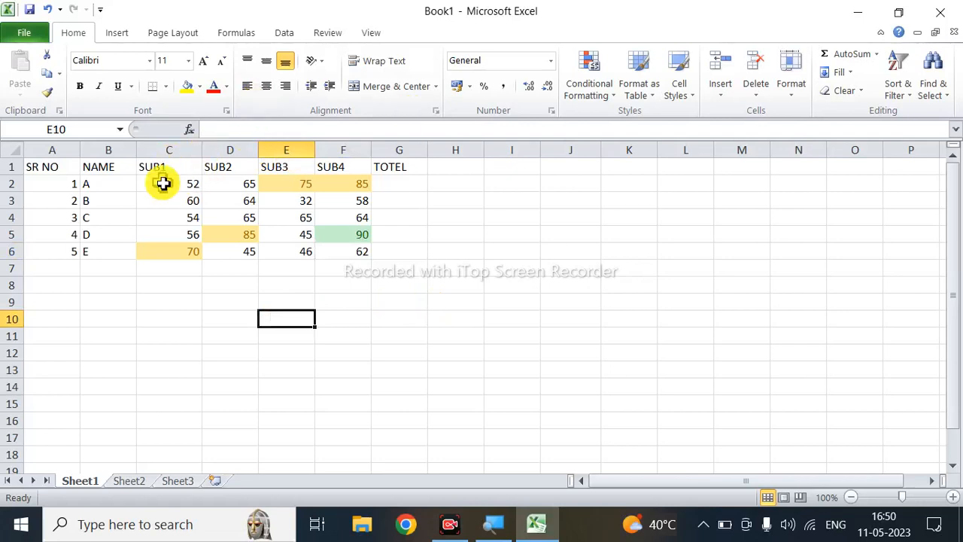
Apply the gradient-fill Blue Data Bar conditional format to marks C2:F6 and deselect the range.
left_click_drag(157, 181, 335, 218)
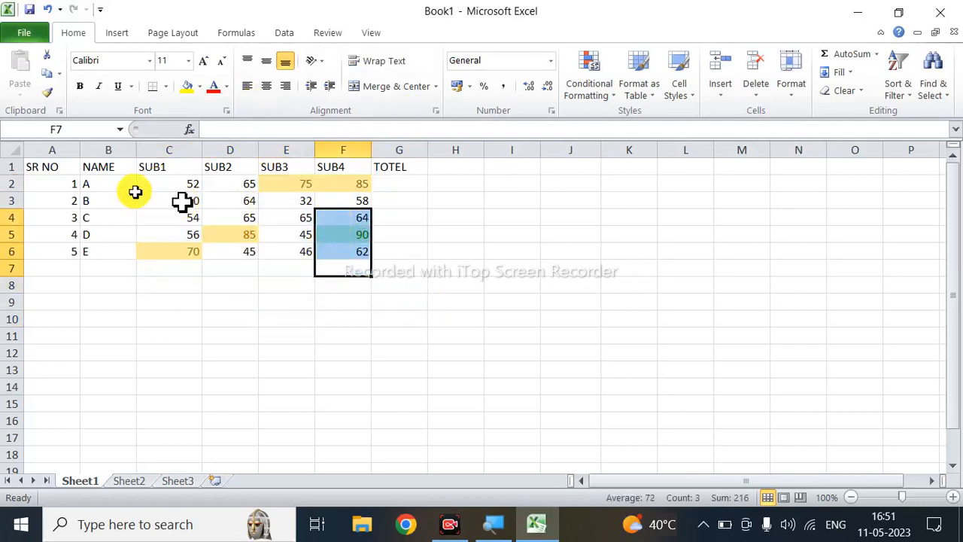
left_click_drag(165, 184, 355, 248)
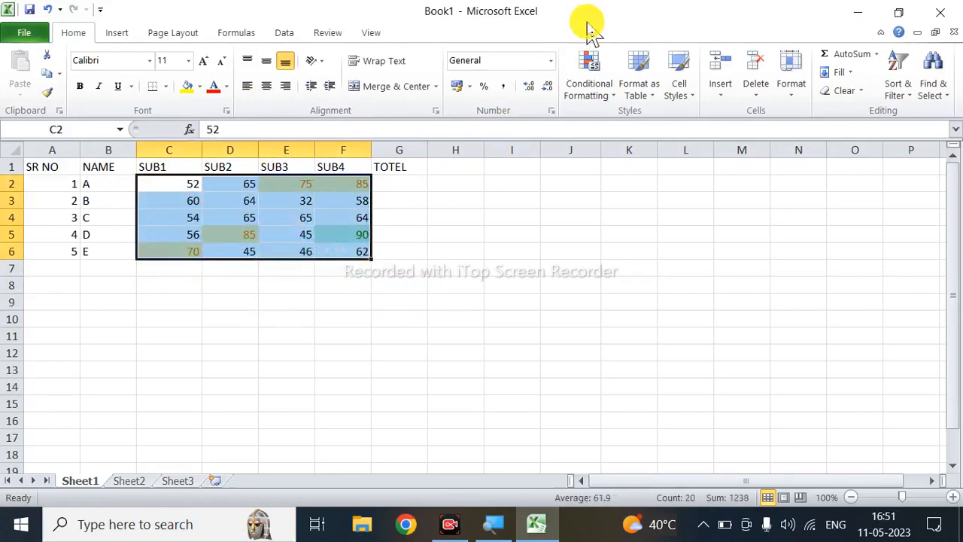
left_click(608, 92)
mouse_move(690, 122)
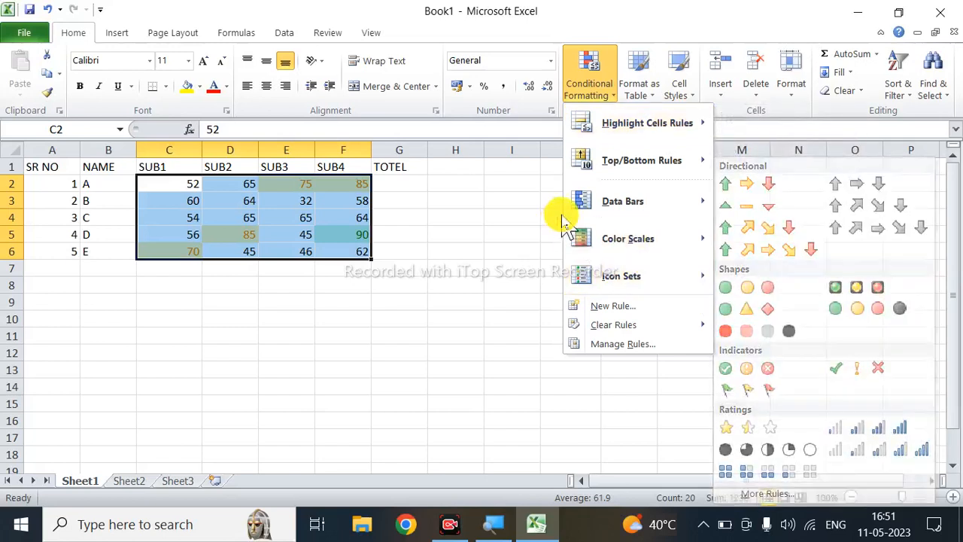
mouse_move(624, 128)
mouse_move(667, 155)
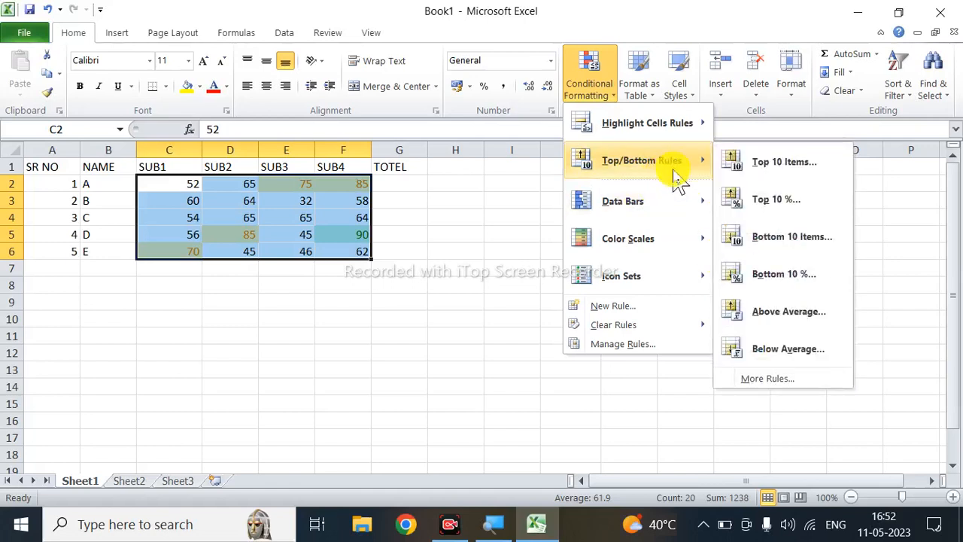
mouse_move(651, 202)
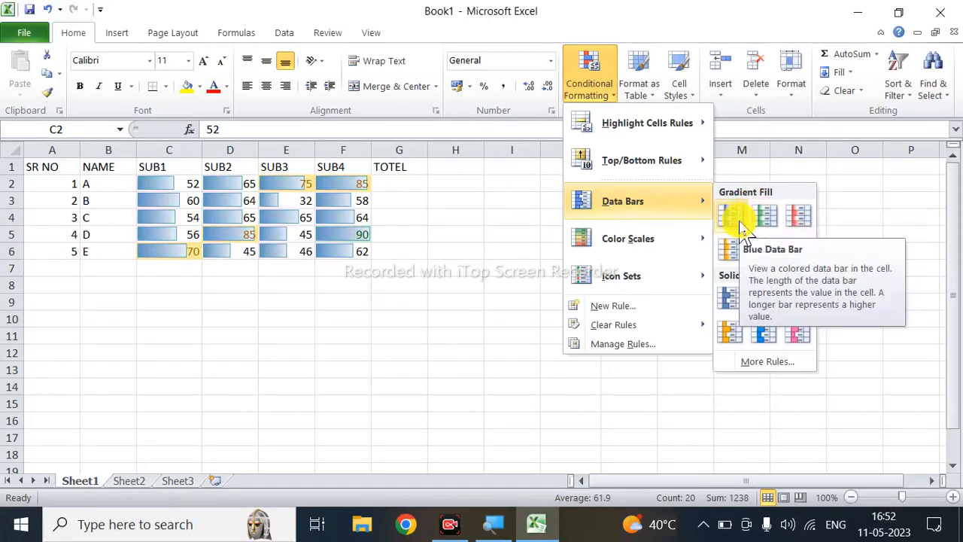
left_click(741, 224)
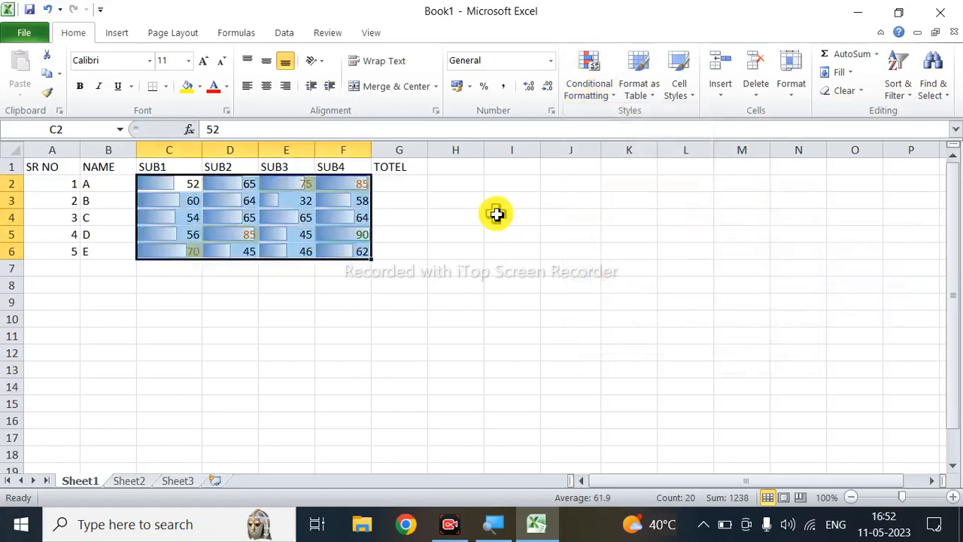
left_click(438, 269)
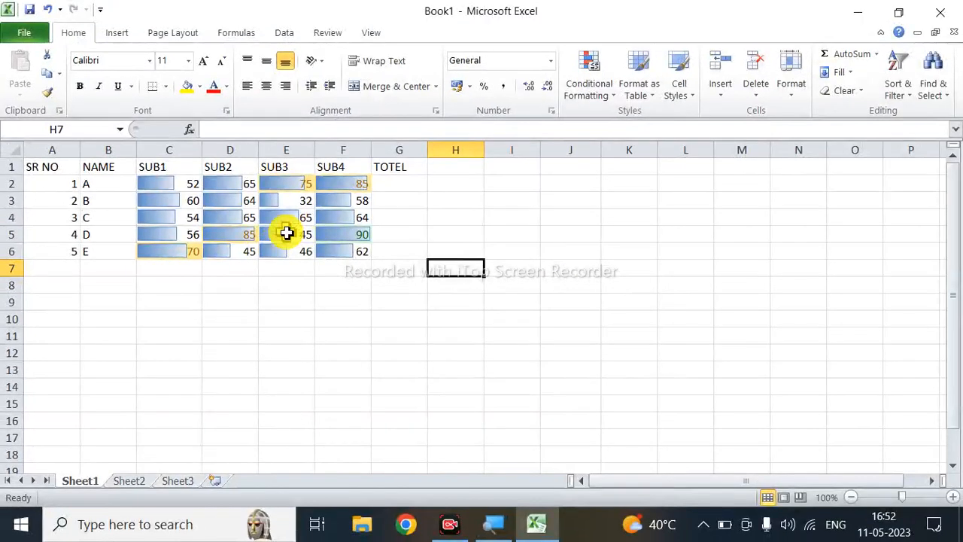
Add the five-level signal-bar rating icon set to marks C2:F6.
left_click(595, 106)
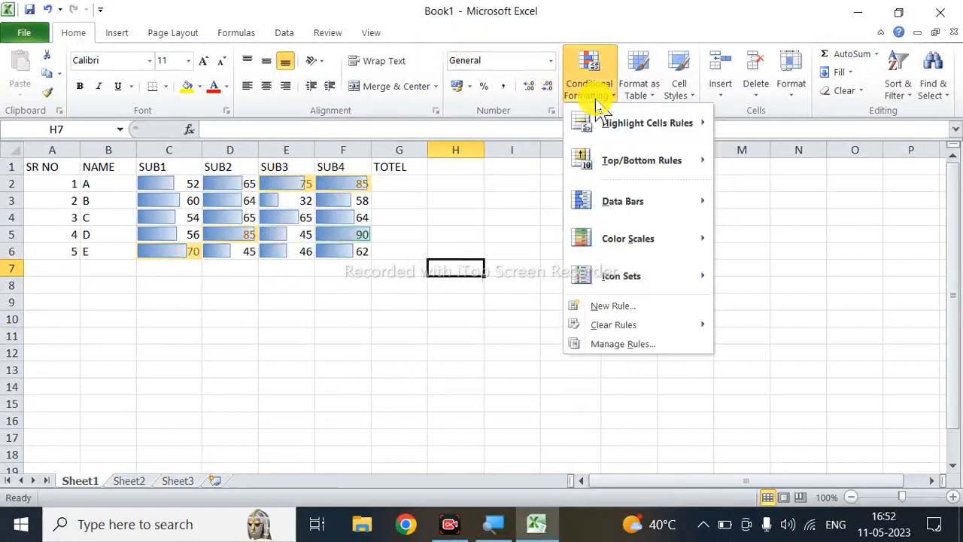
mouse_move(640, 249)
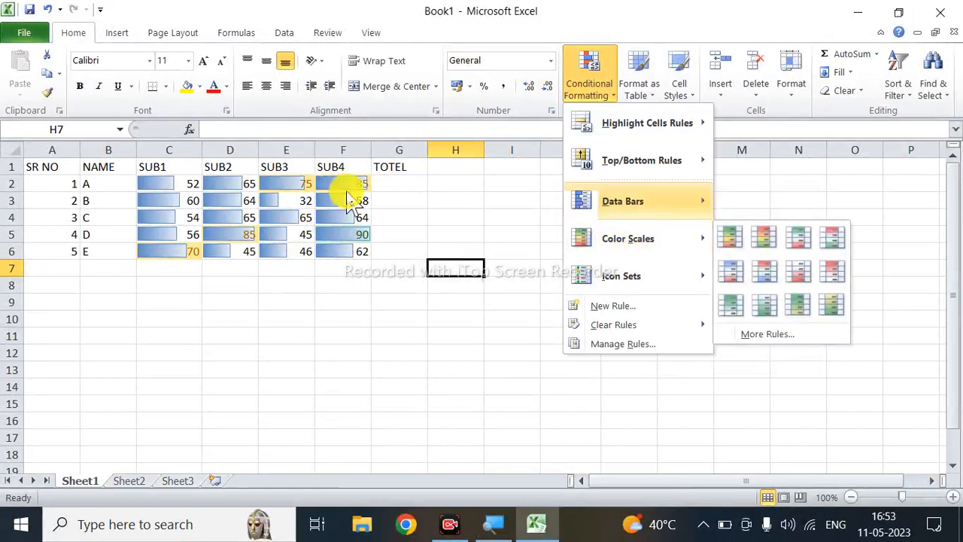
left_click(151, 186)
left_click(164, 183)
left_click_drag(163, 183, 325, 246)
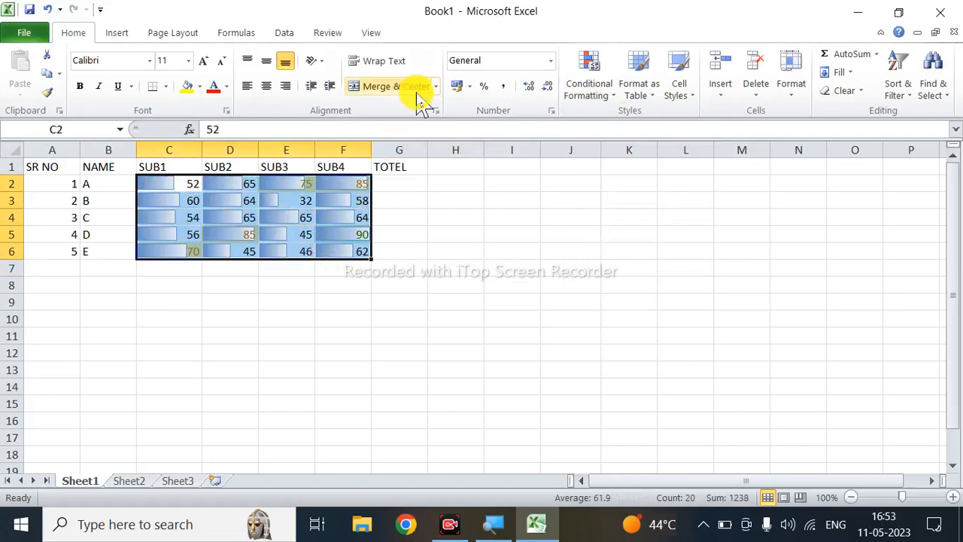
left_click(607, 96)
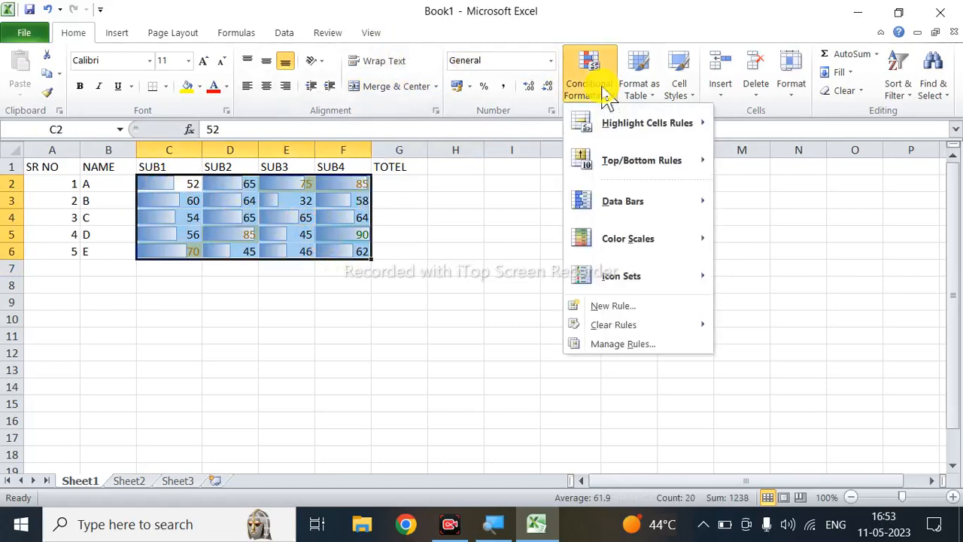
mouse_move(648, 252)
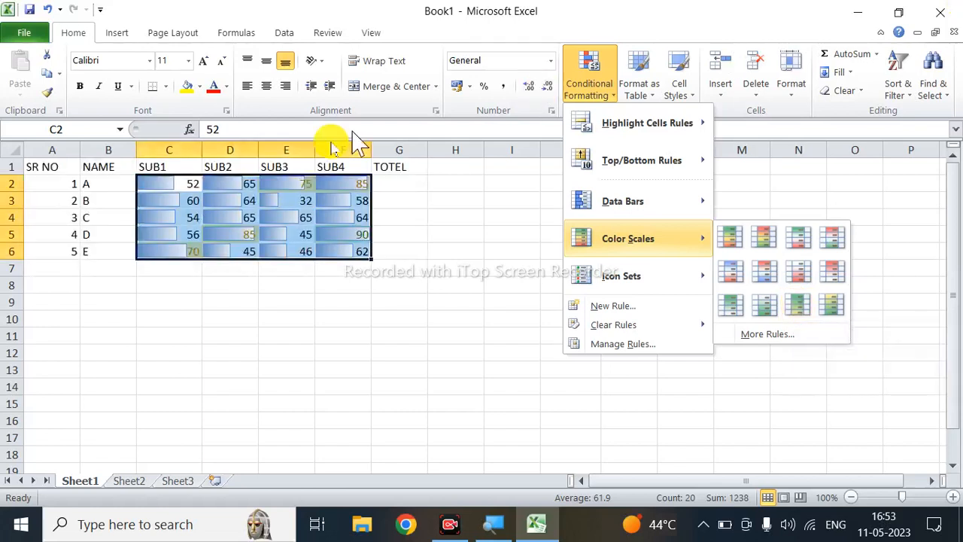
mouse_move(677, 275)
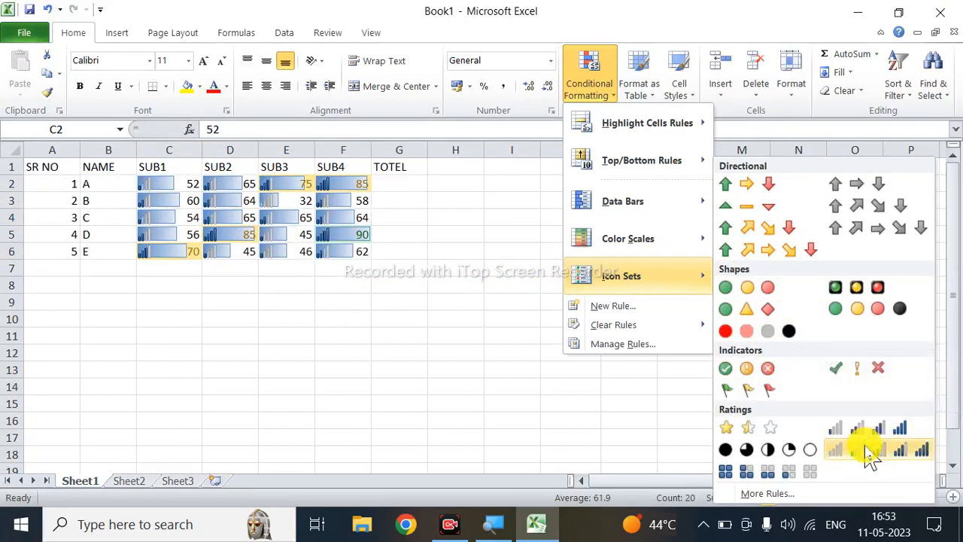
left_click(869, 452)
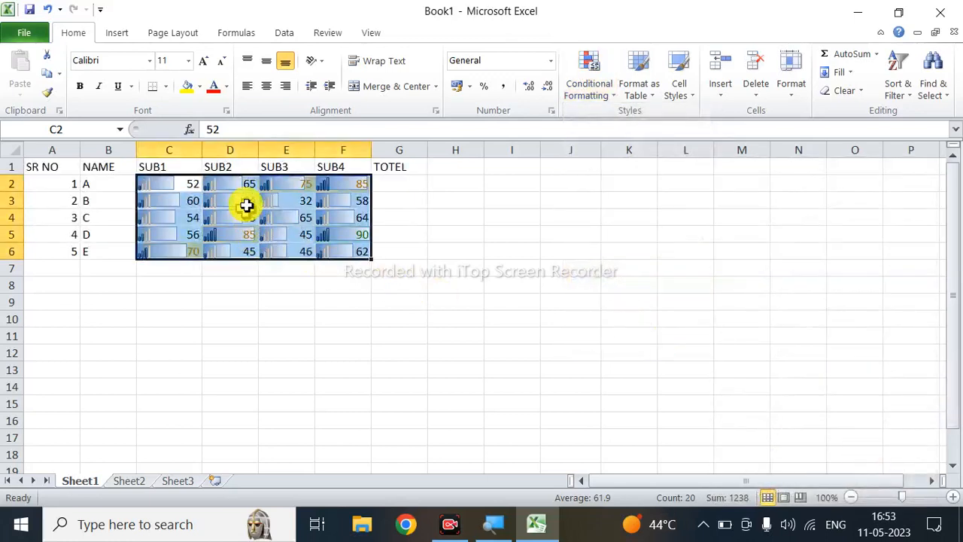
Add a custom Data Bar rule to marks C2:F6 with automatic minimum and maximum, blue Solid Fill and No Border.
left_click(611, 89)
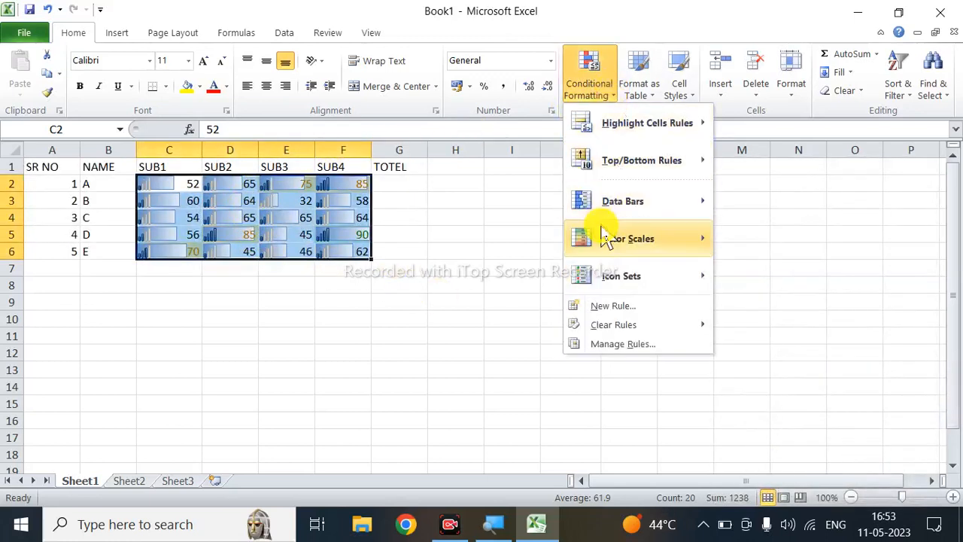
mouse_move(617, 235)
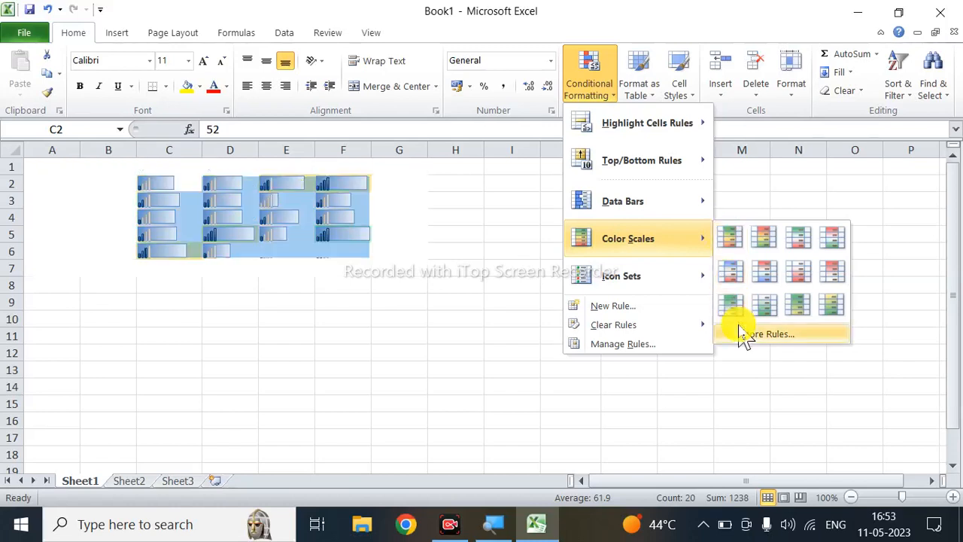
mouse_move(656, 198)
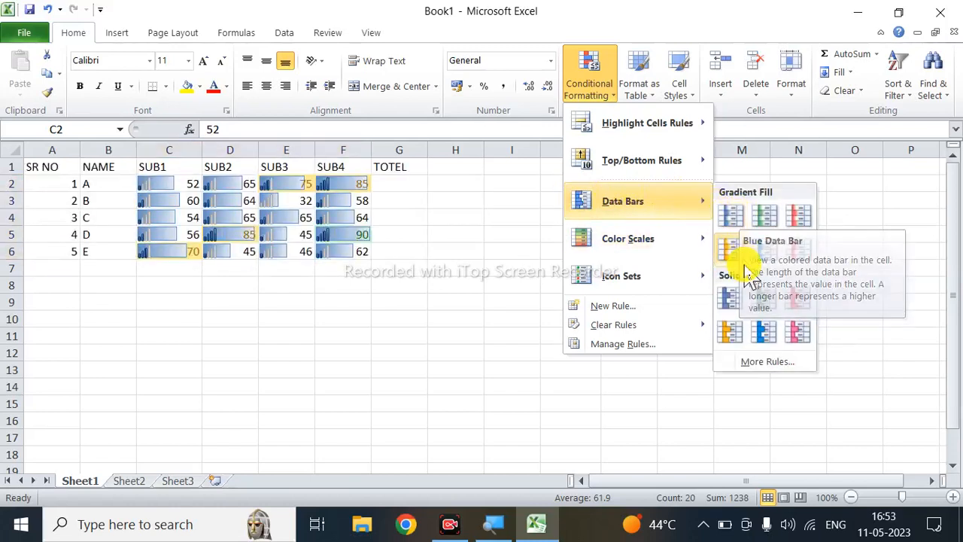
left_click(753, 365)
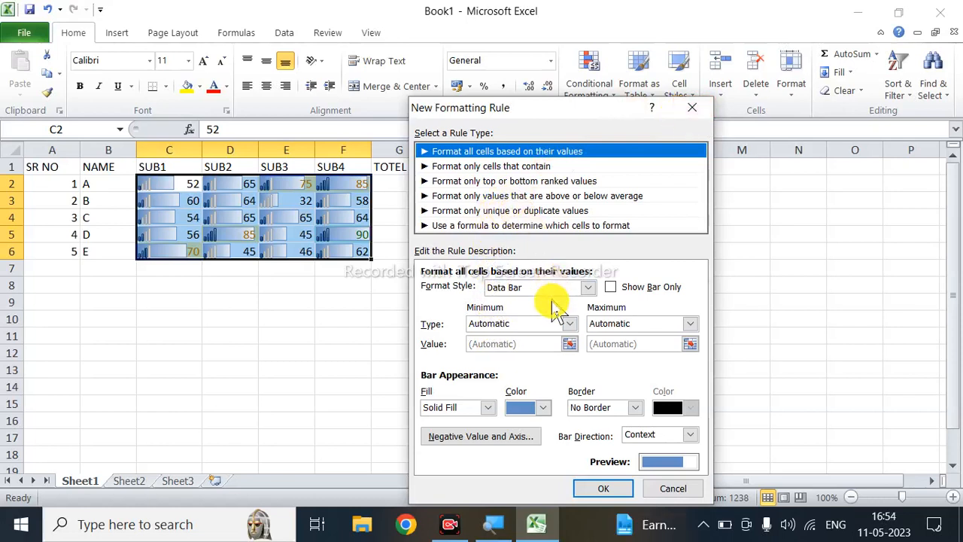
left_click(606, 488)
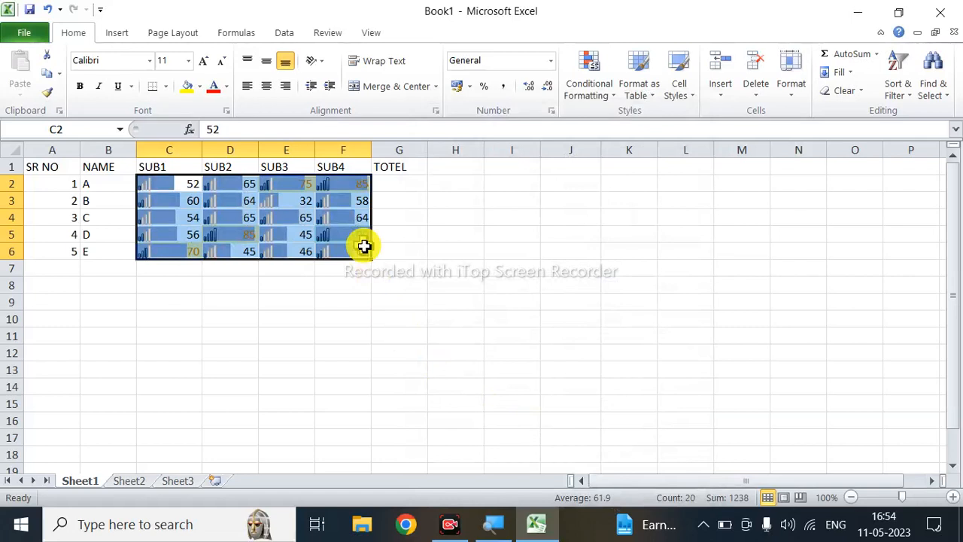
Undo the solid data bar rule, the five-level icon set and the gradient data bars on the marks.
key("ctrl+z")
key("ctrl+z")
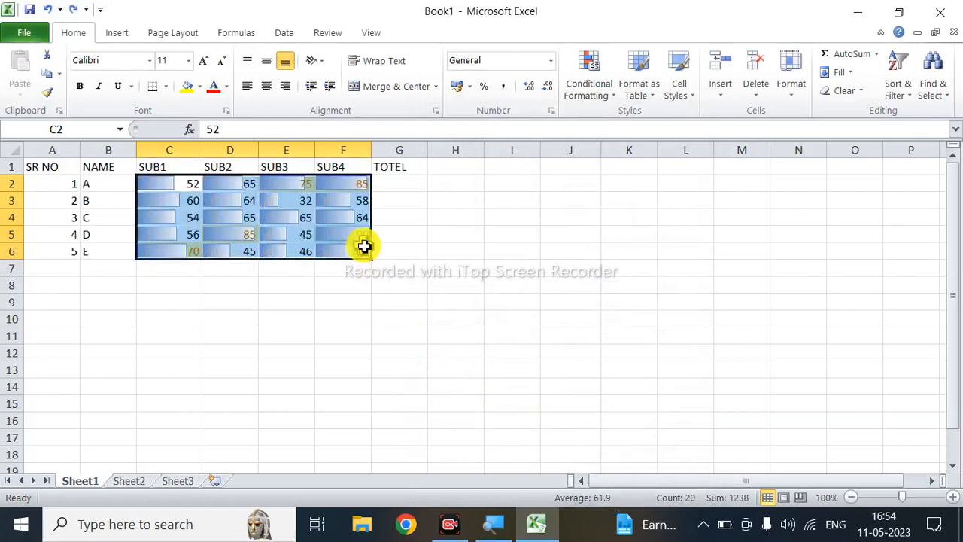
key("ctrl+z")
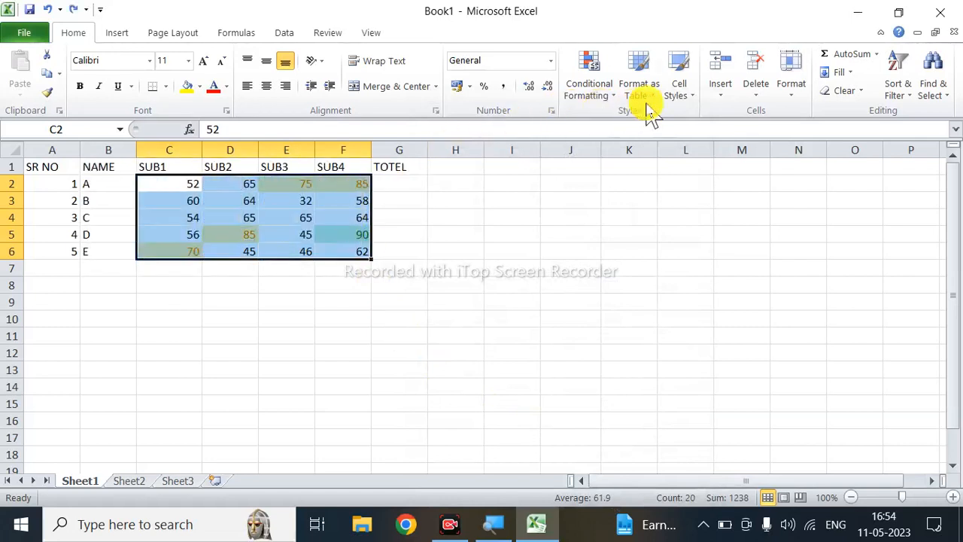
Apply the four-level signal-bar rating icon set to marks C2:F6.
left_click(614, 89)
mouse_move(639, 280)
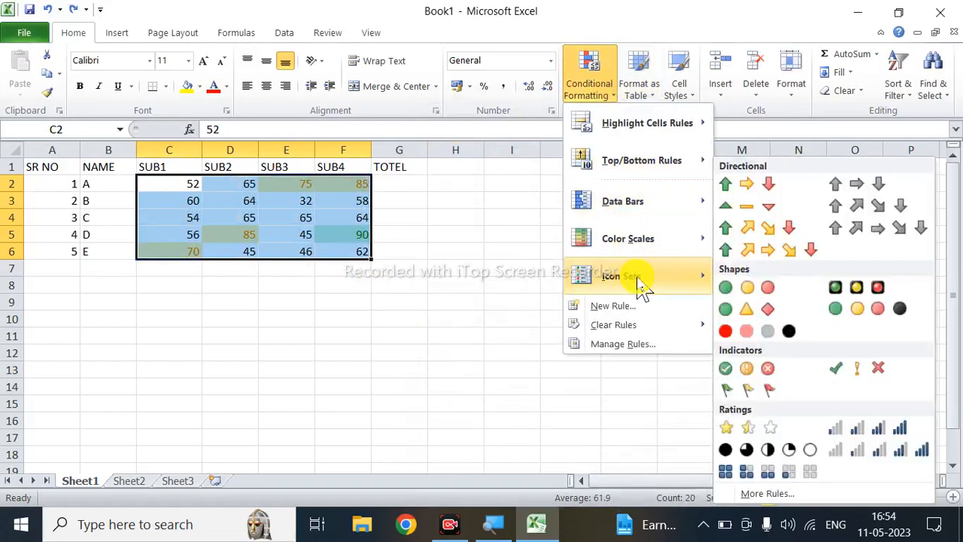
left_click(878, 431)
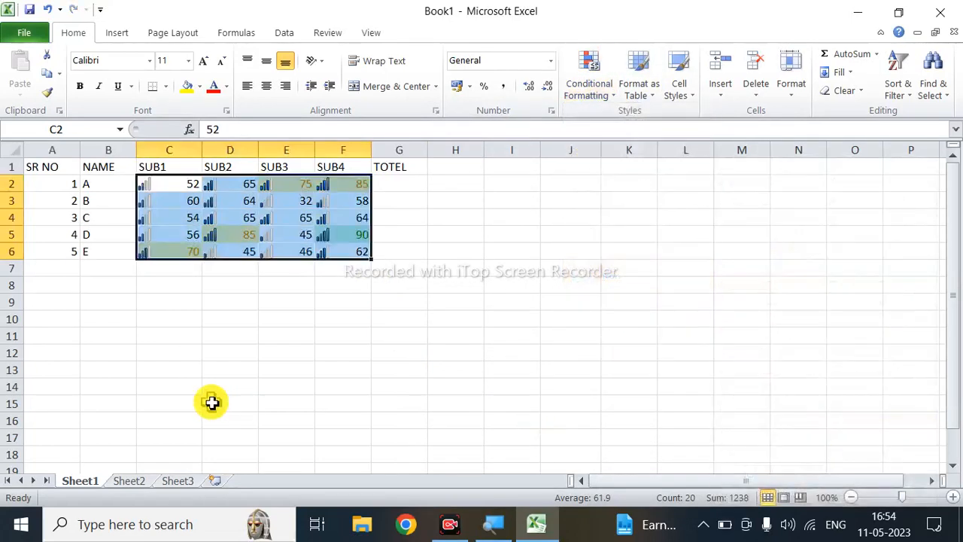
left_click(87, 333)
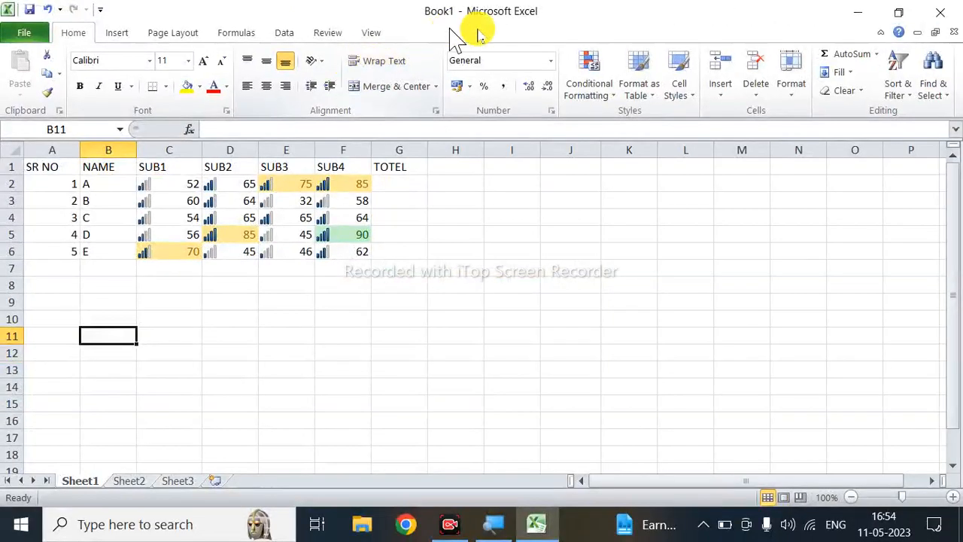
left_click(613, 85)
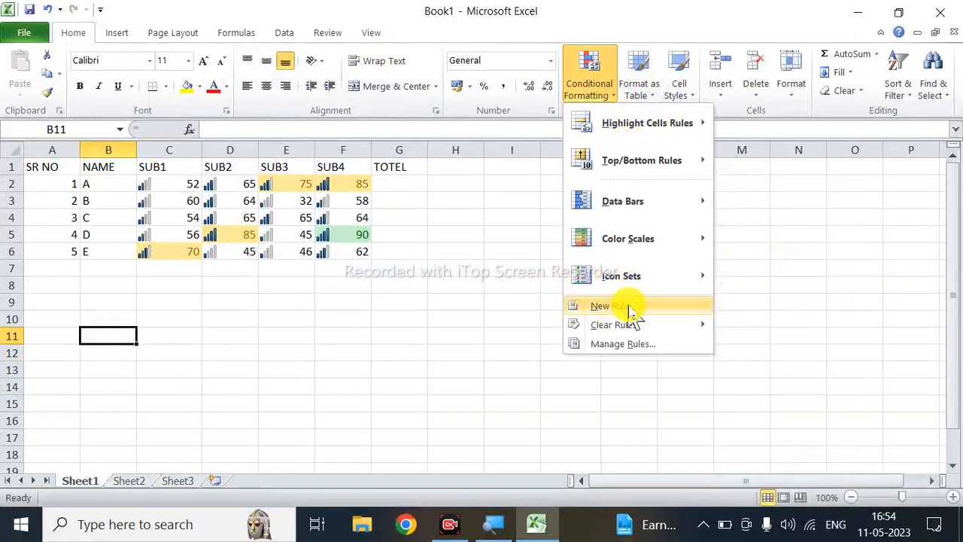
mouse_move(651, 286)
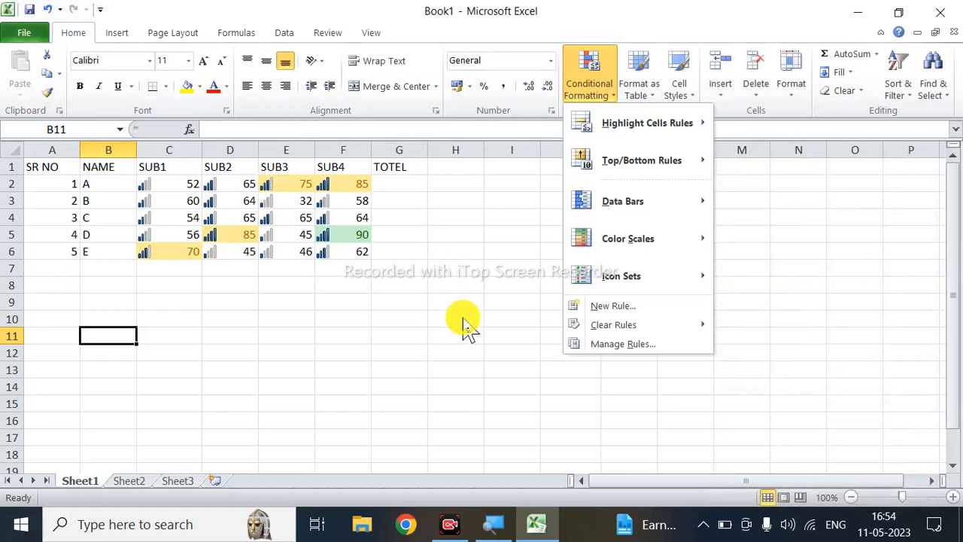
left_click(331, 315)
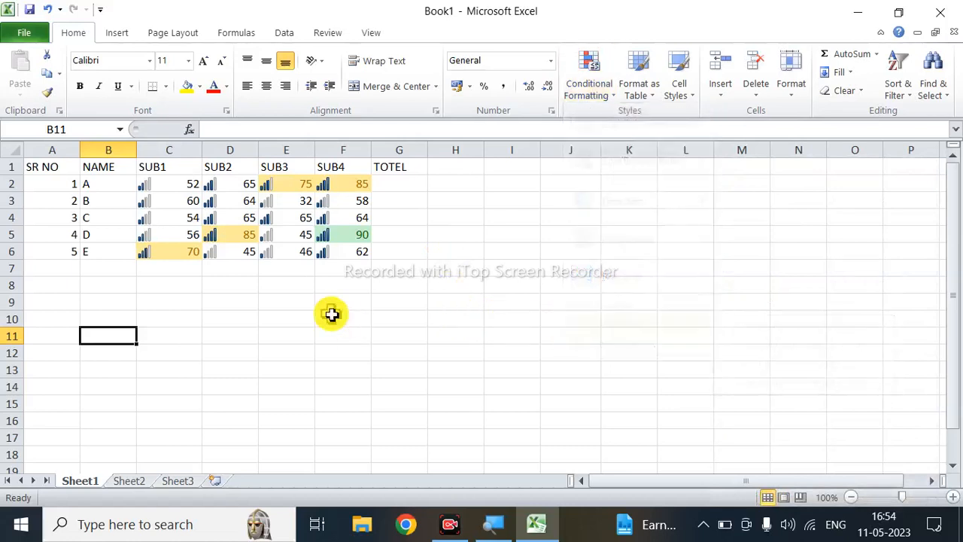
Clear all conditional formatting rules from the selected marks C2:F6.
left_click_drag(153, 185, 346, 252)
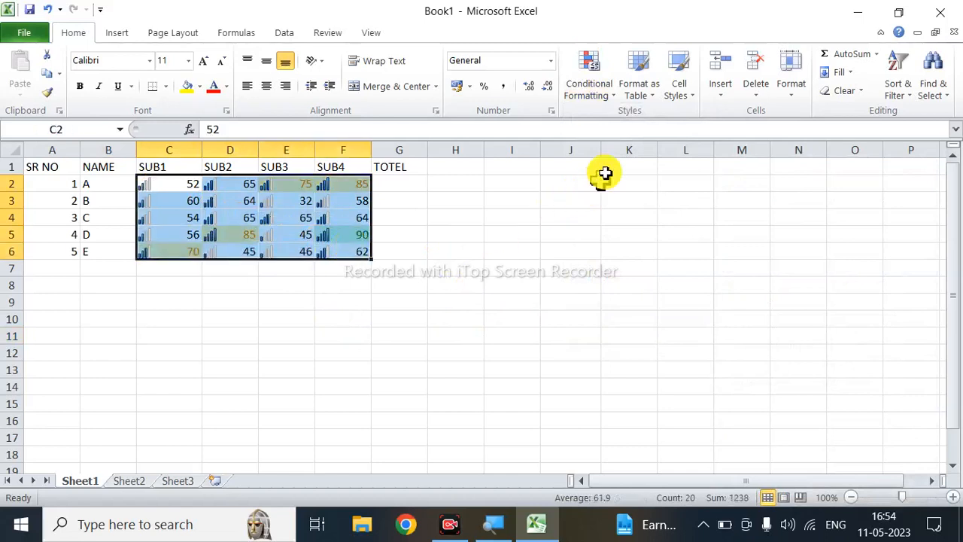
left_click(606, 95)
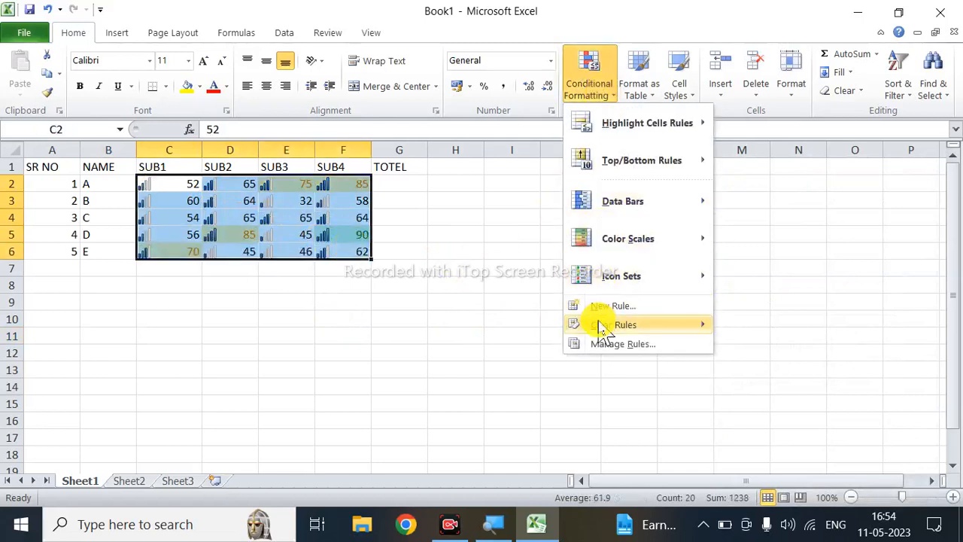
mouse_move(604, 331)
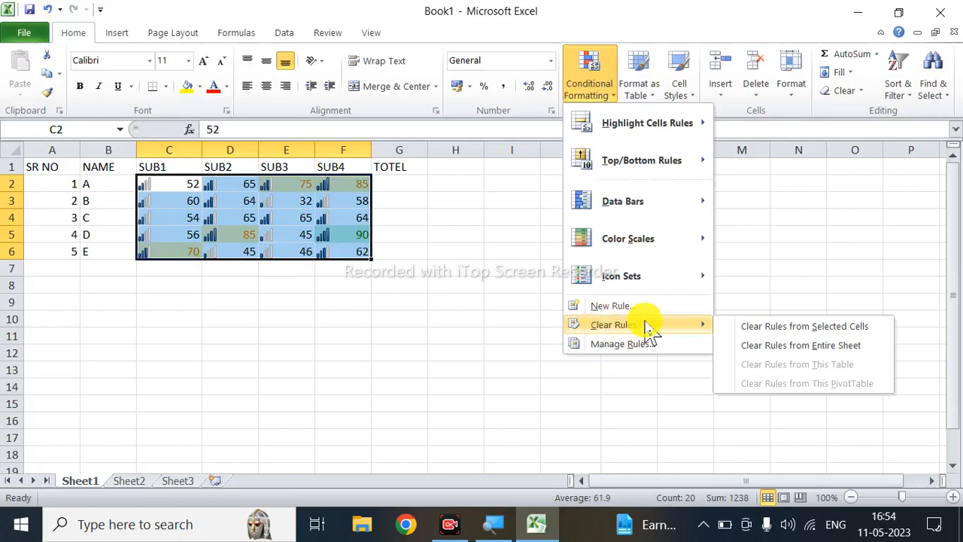
mouse_move(687, 331)
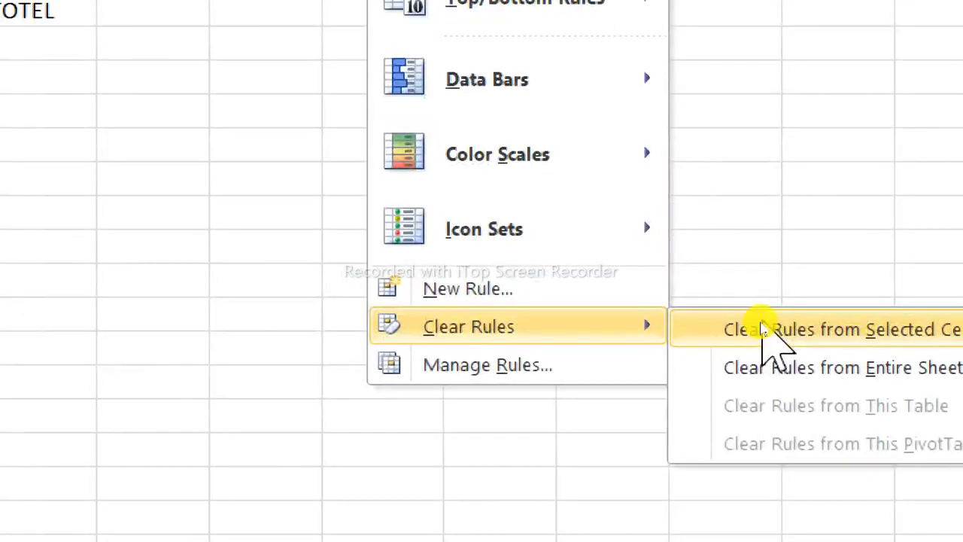
left_click(765, 331)
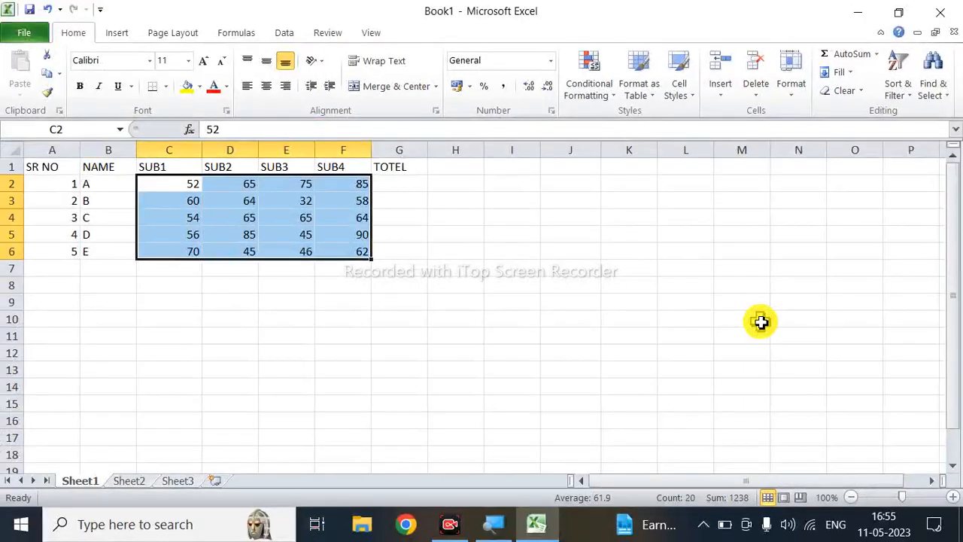
left_click(345, 337)
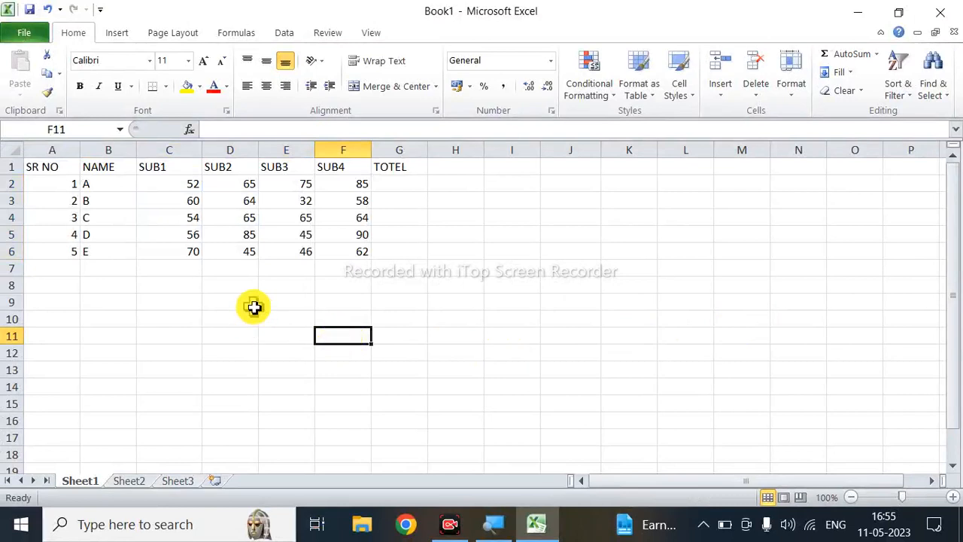
Format A1:G6 as a table with headers, using the black Medium style with grey banded rows.
left_click(649, 101)
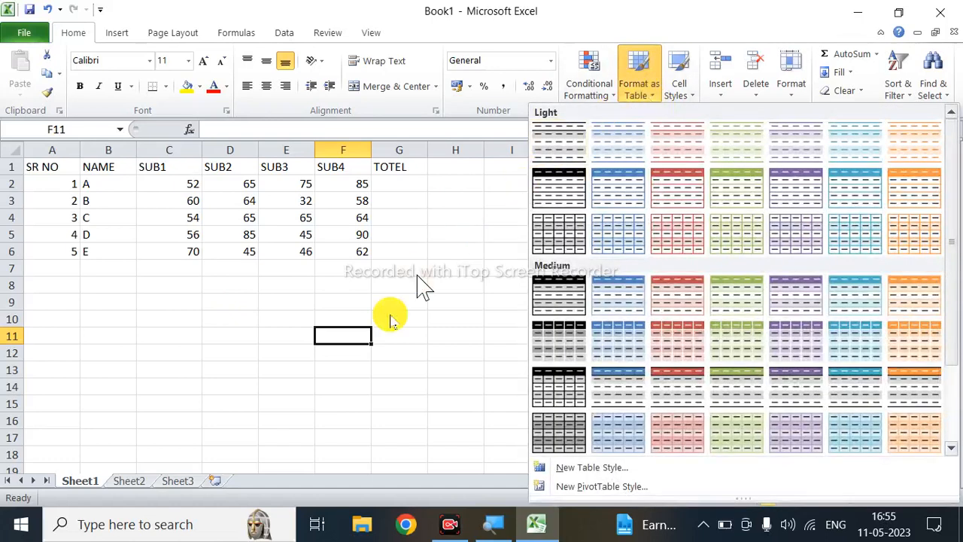
left_click(376, 348)
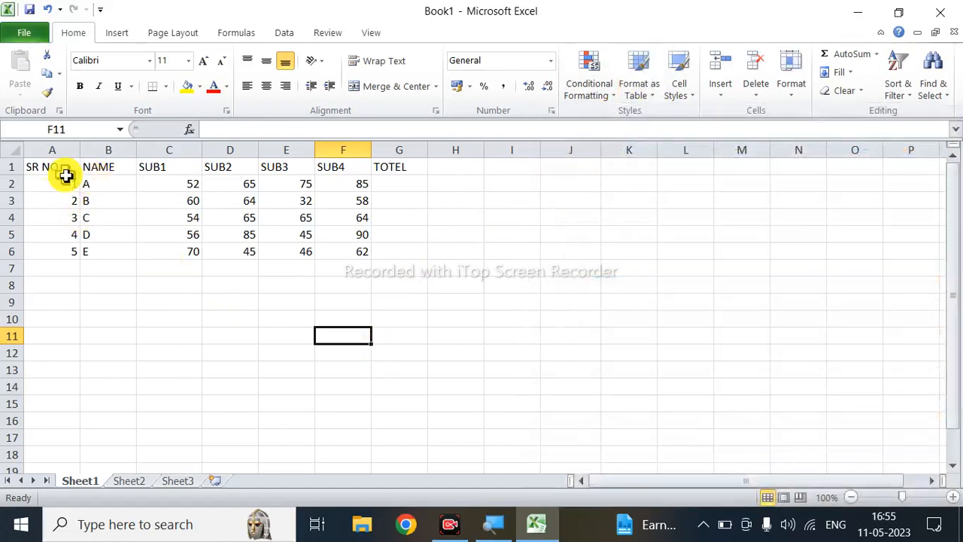
left_click_drag(53, 169, 333, 247)
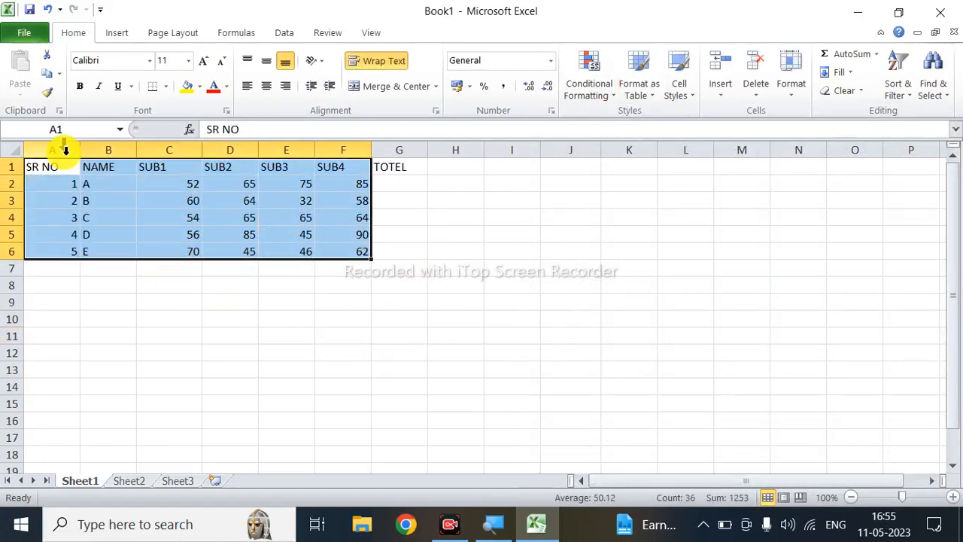
left_click_drag(48, 166, 398, 258)
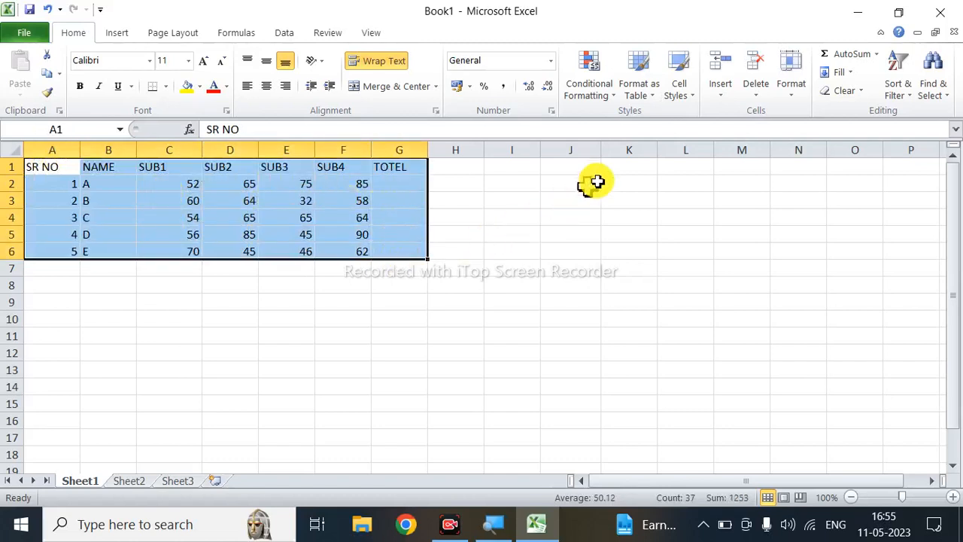
left_click(652, 98)
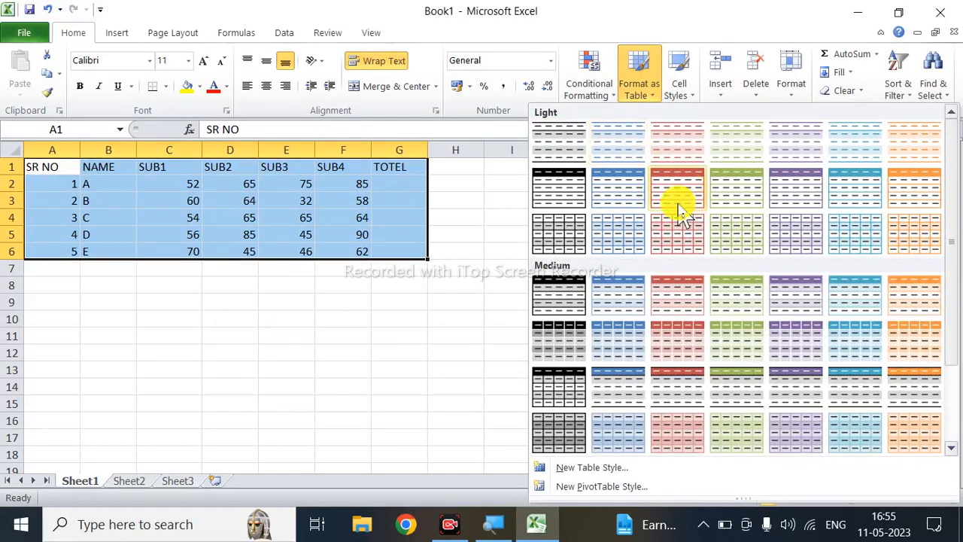
left_click(571, 302)
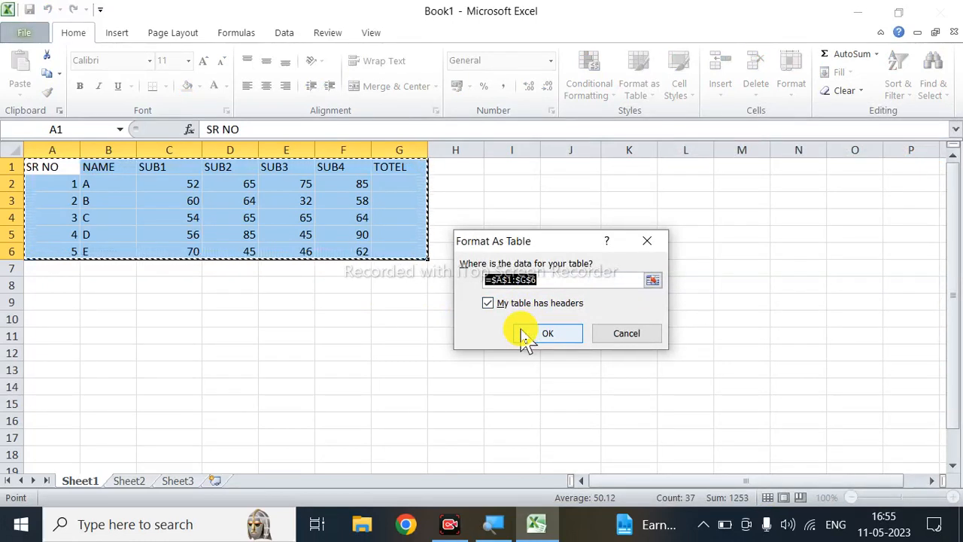
left_click(525, 336)
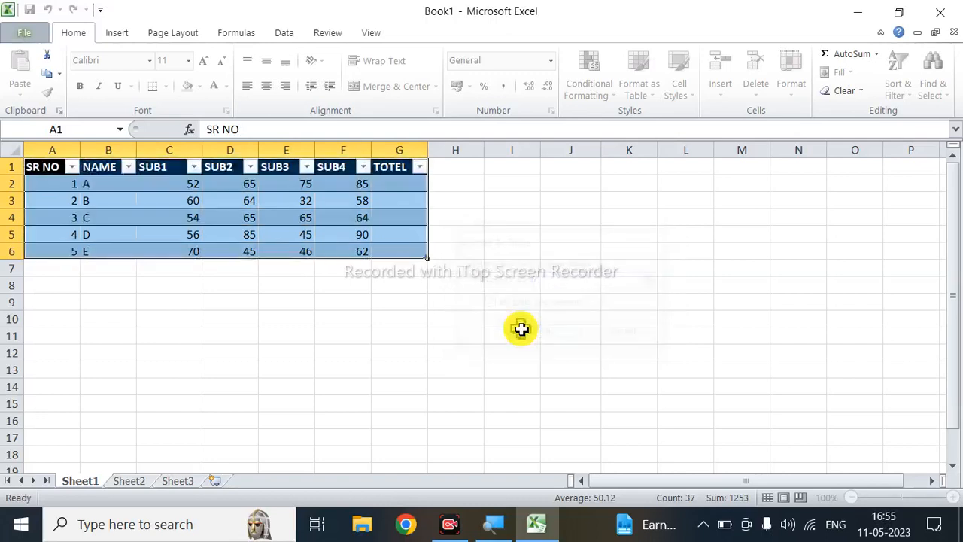
left_click(276, 333)
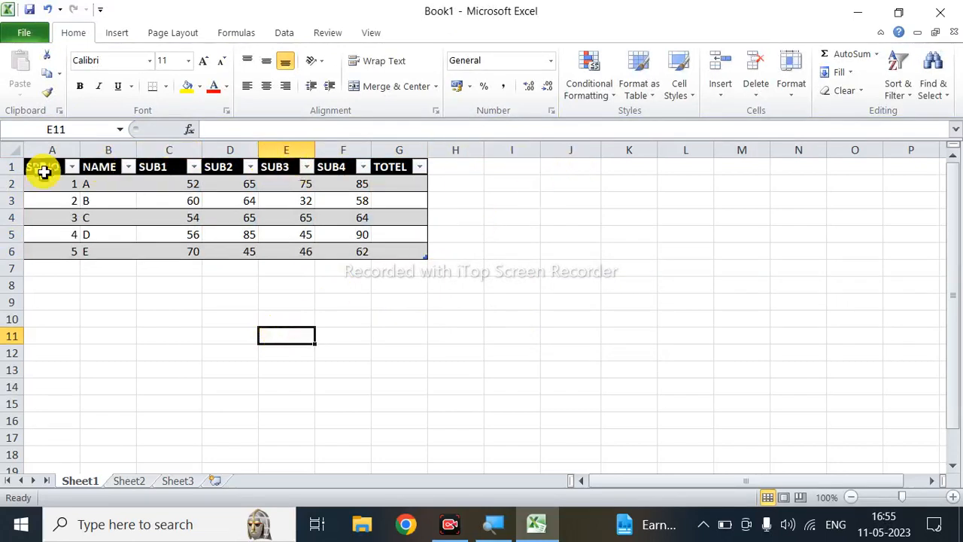
Apply the Output cell style to the whole marks table A1:G6.
left_click_drag(46, 170, 398, 253)
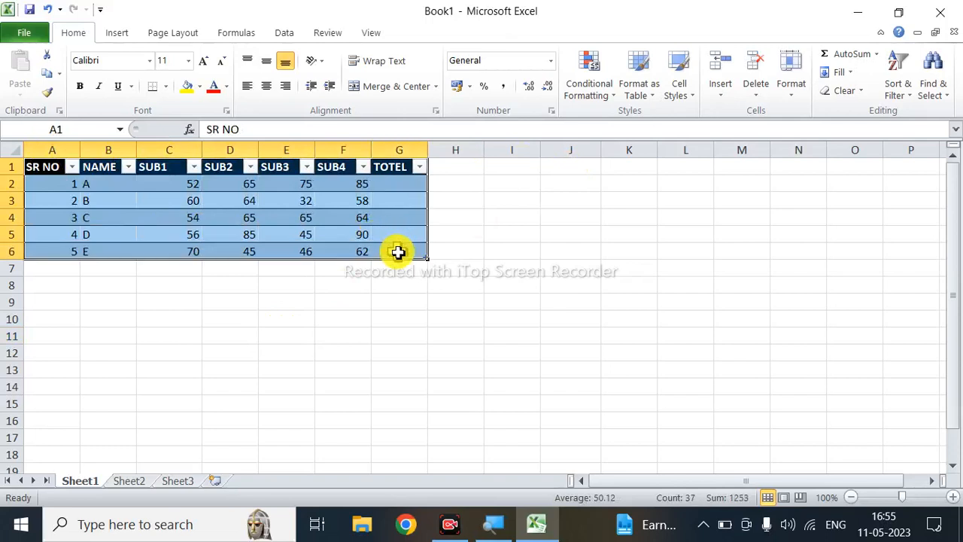
left_click(691, 104)
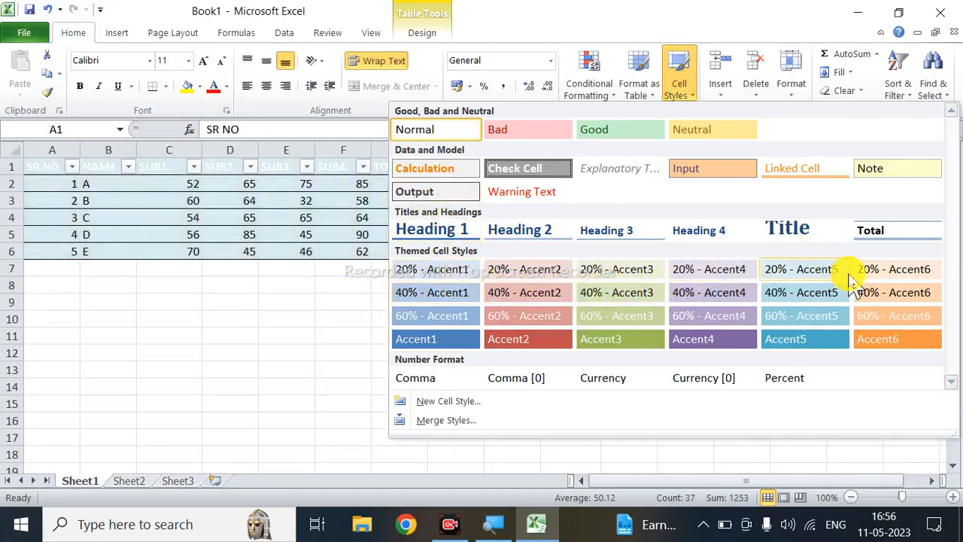
left_click(474, 197)
left_click(629, 292)
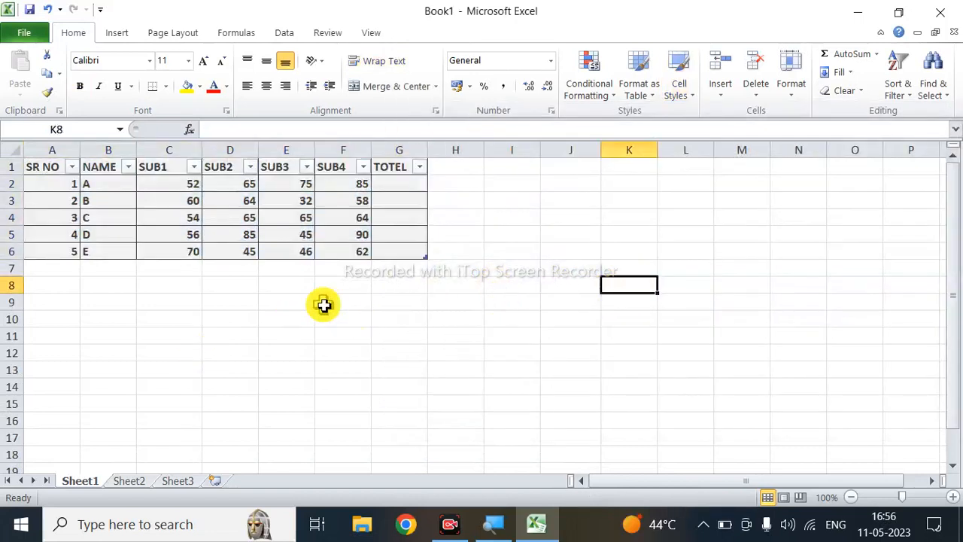
Insert a sheet column before the TOTEL column, and undo the insertion.
left_click(726, 105)
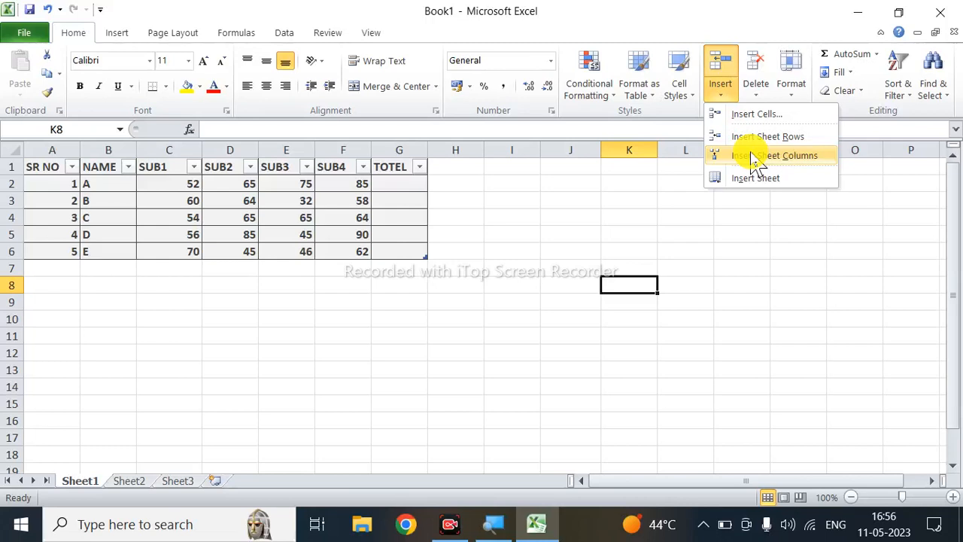
left_click(469, 228)
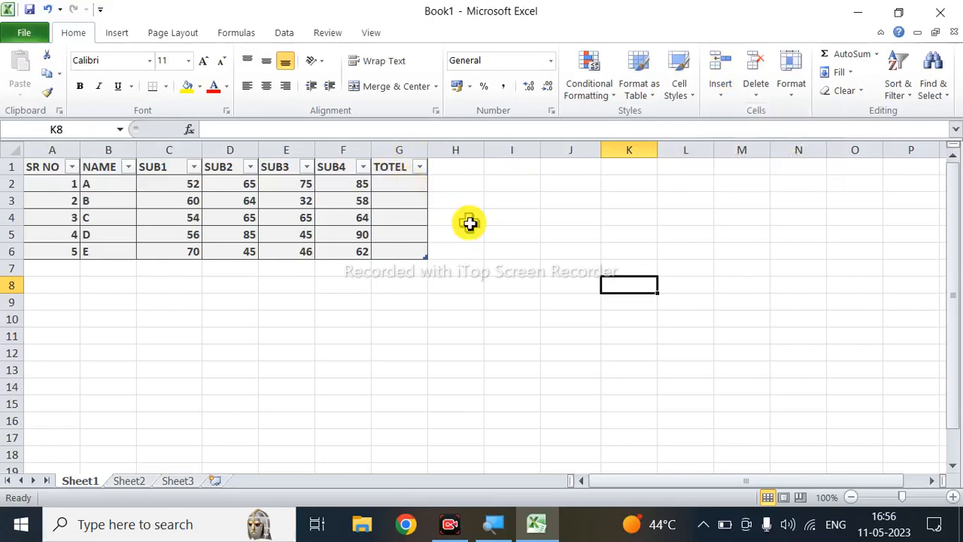
left_click(402, 147)
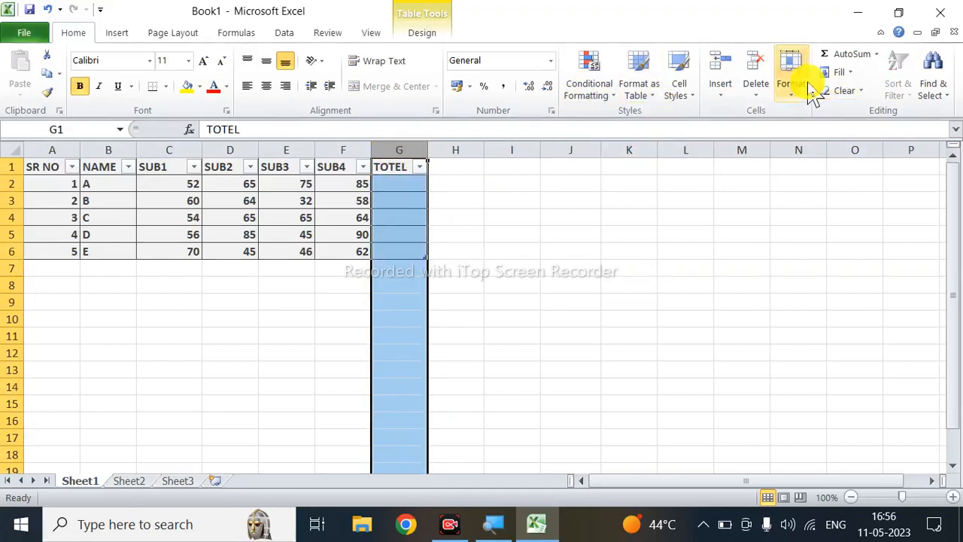
left_click(694, 96)
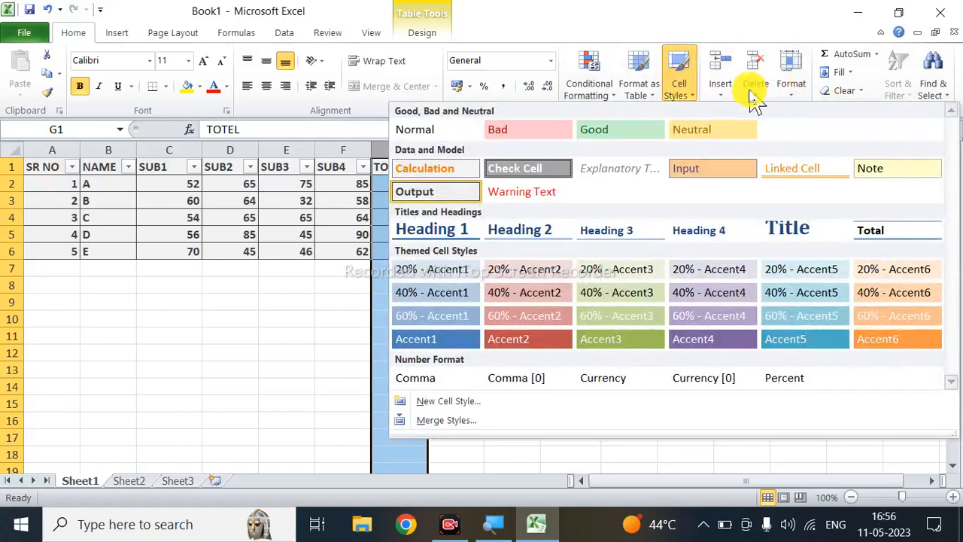
left_click(727, 96)
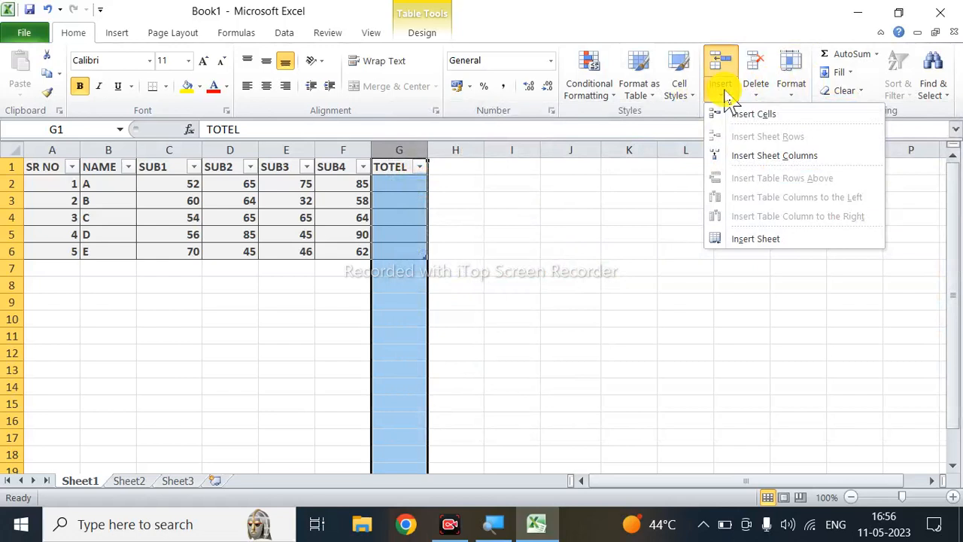
left_click(750, 156)
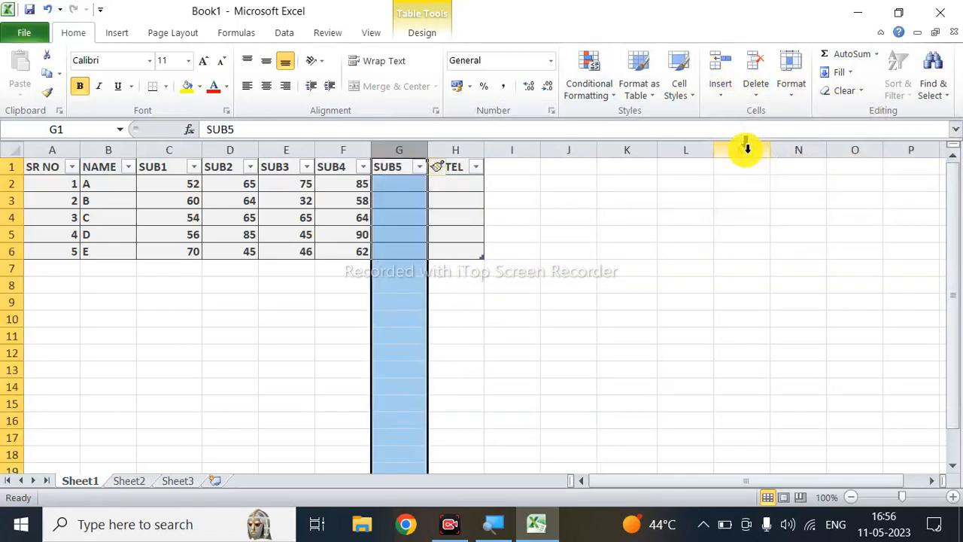
key("ctrl+z")
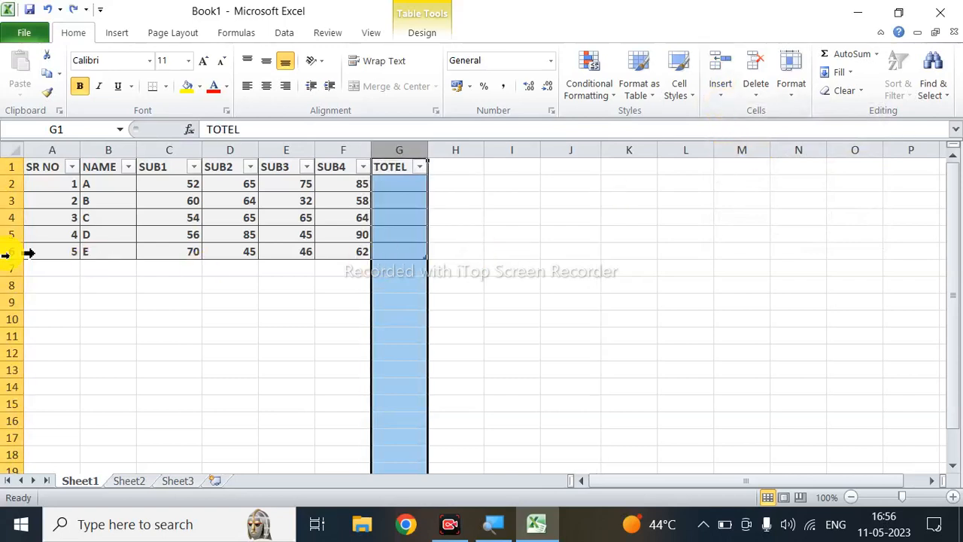
Insert a sheet row above row 4, the row of student C, and undo the insertion.
left_click(11, 218)
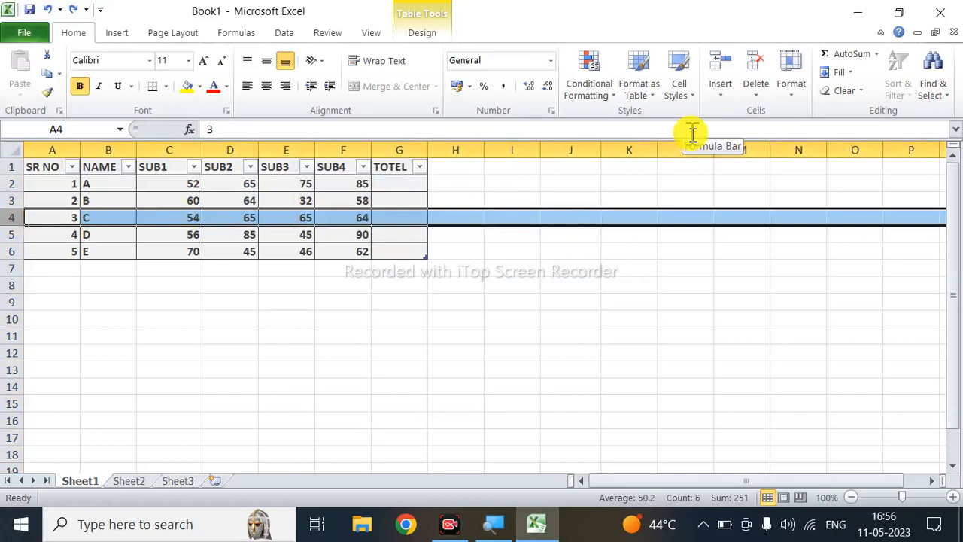
left_click(722, 89)
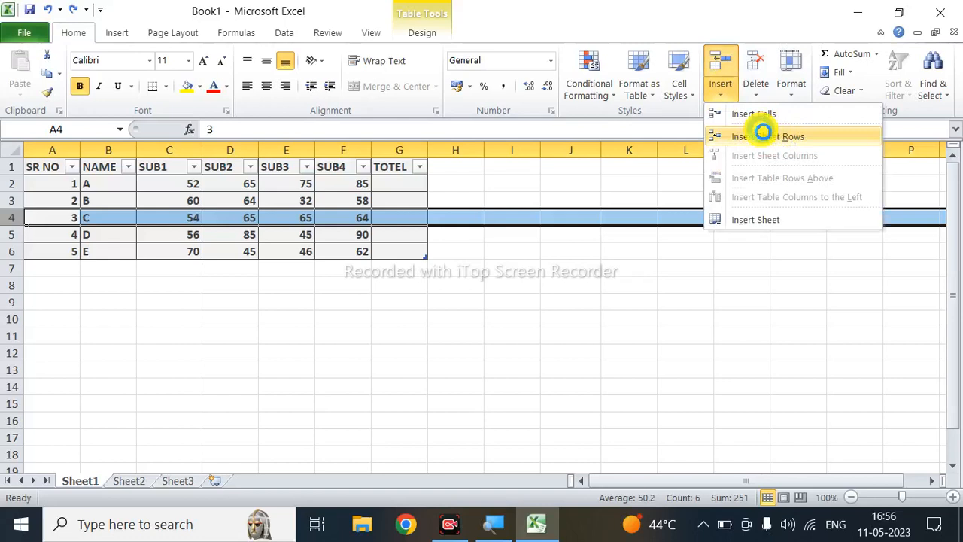
left_click(765, 134)
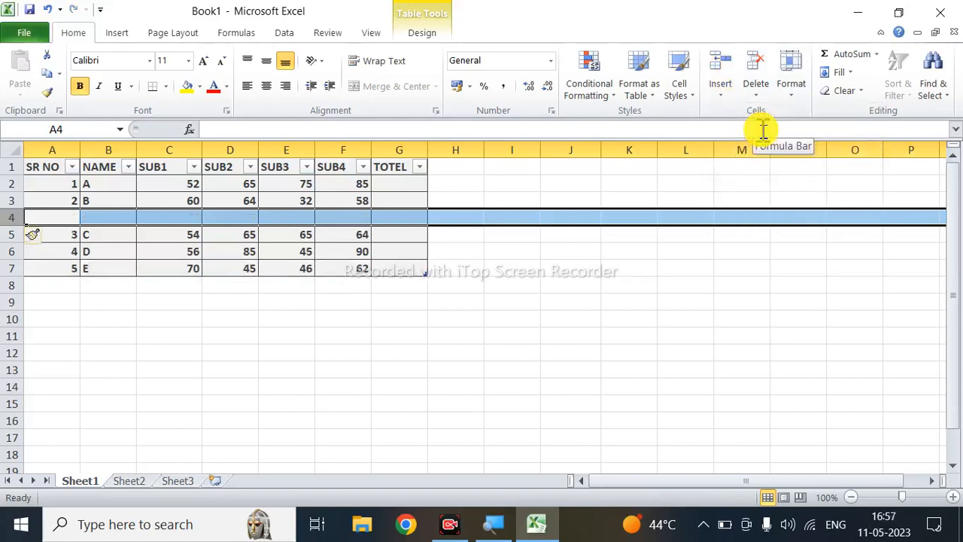
key("ctrl+z")
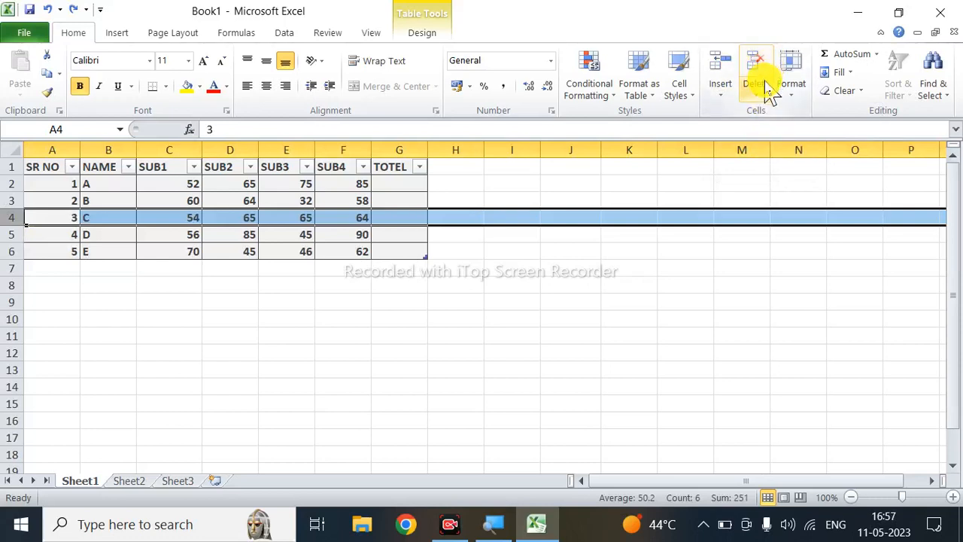
left_click(758, 94)
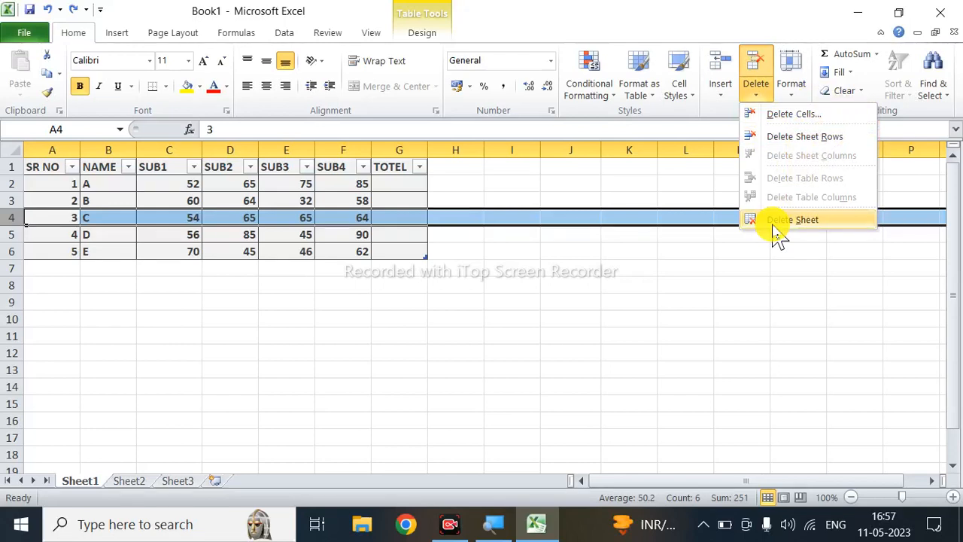
left_click(678, 269)
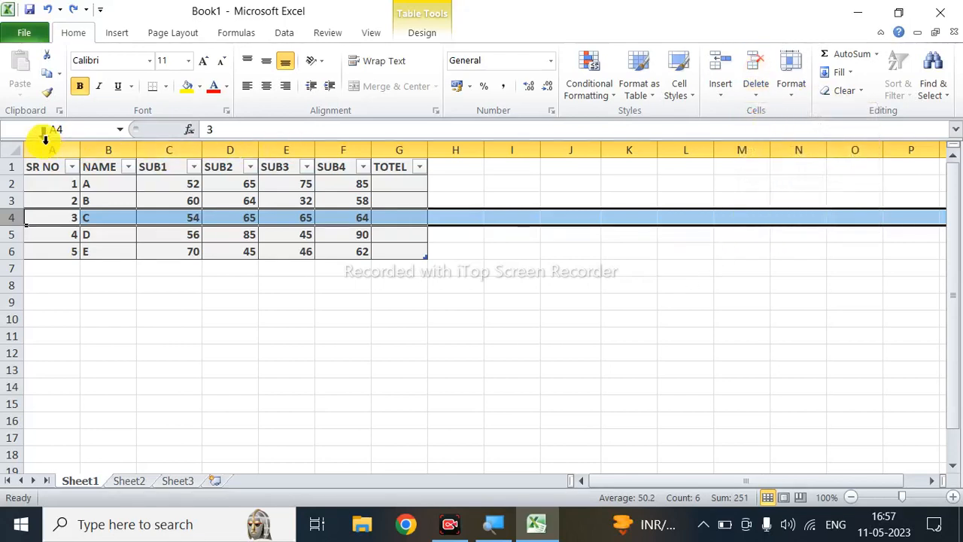
left_click_drag(45, 166, 399, 252)
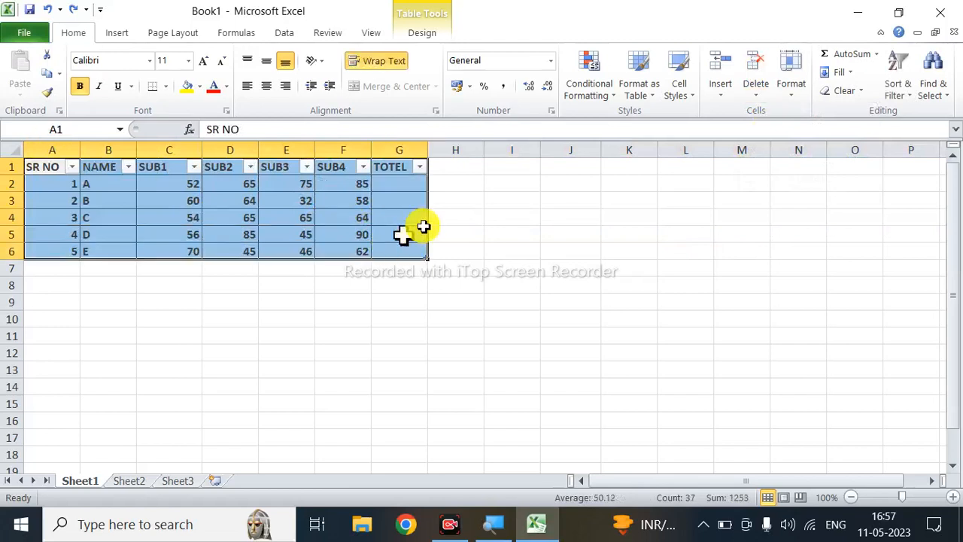
left_click(790, 89)
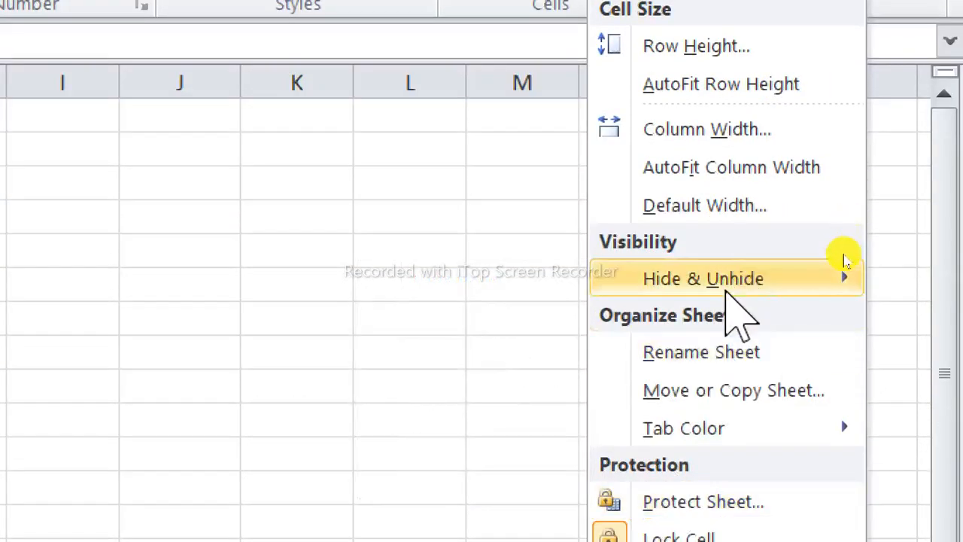
mouse_move(726, 280)
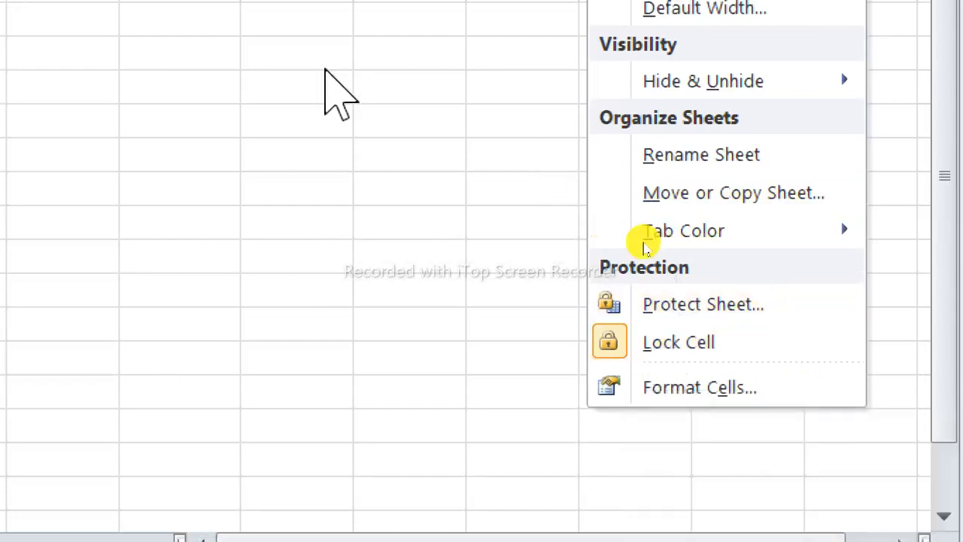
left_click(325, 69)
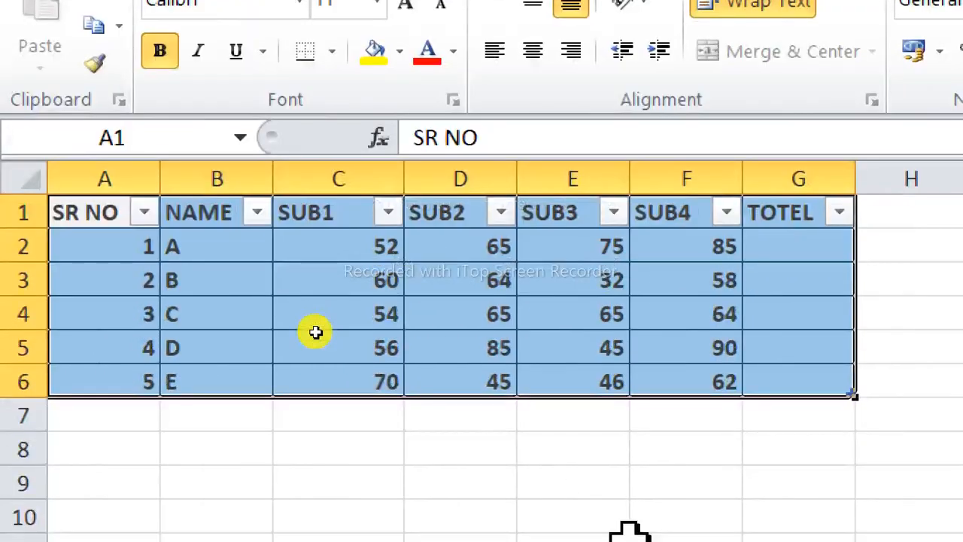
left_click(623, 516)
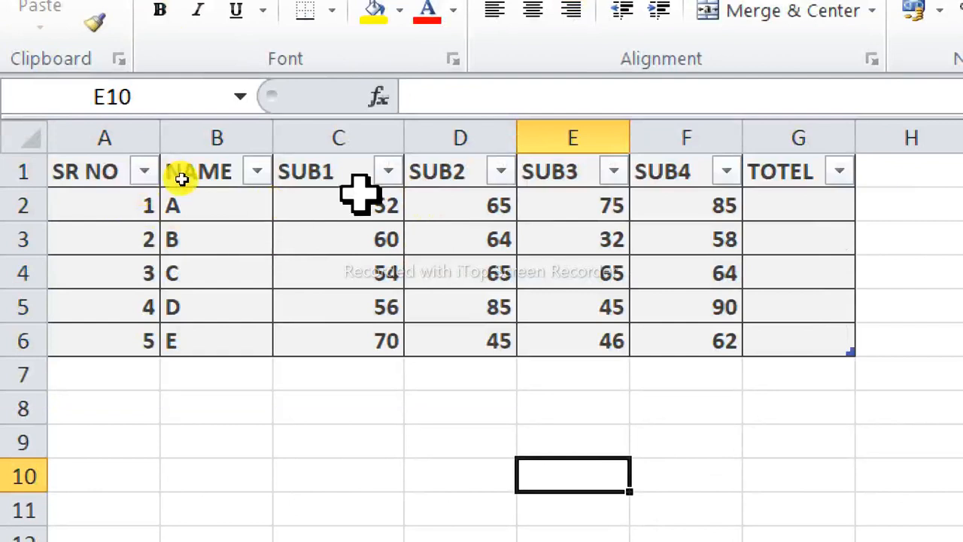
Total student A's SUB1 to SUB4 marks in TOTEL cell G2 with a SUM formula.
left_click(757, 201)
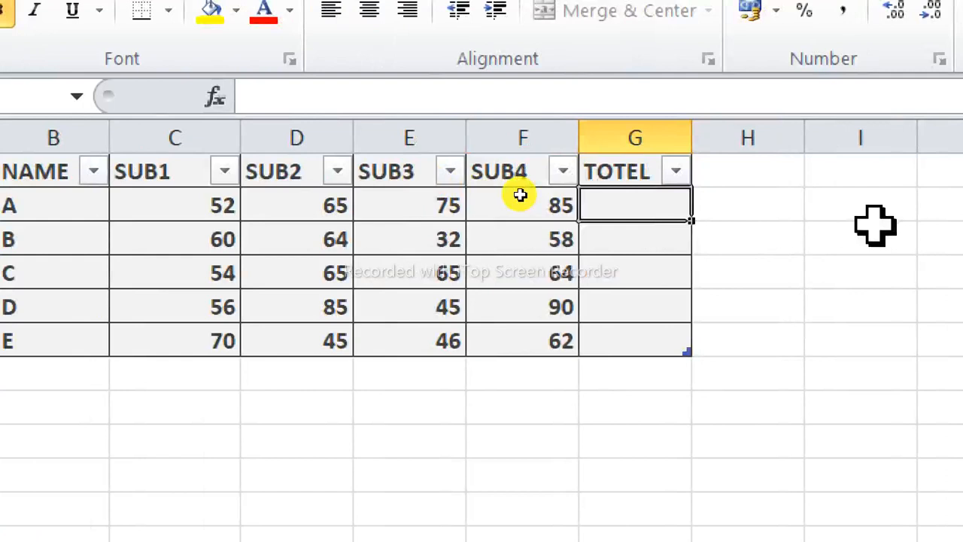
key("alt+equal")
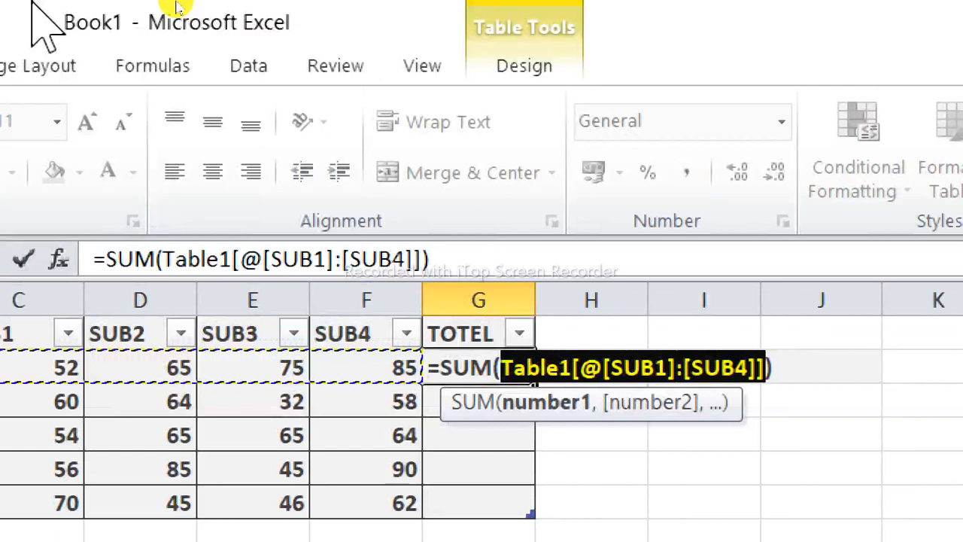
key("Return")
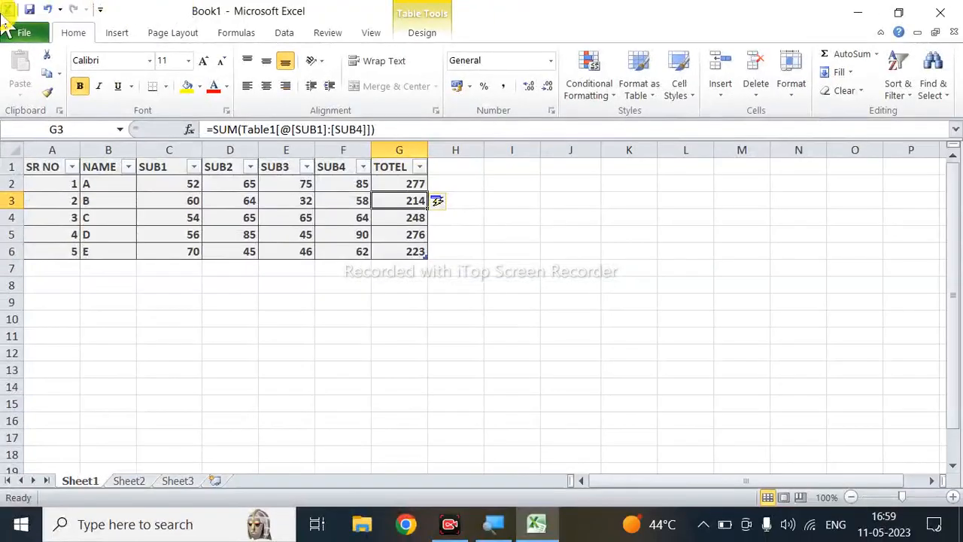
mouse_move(451, 529)
left_click(450, 529)
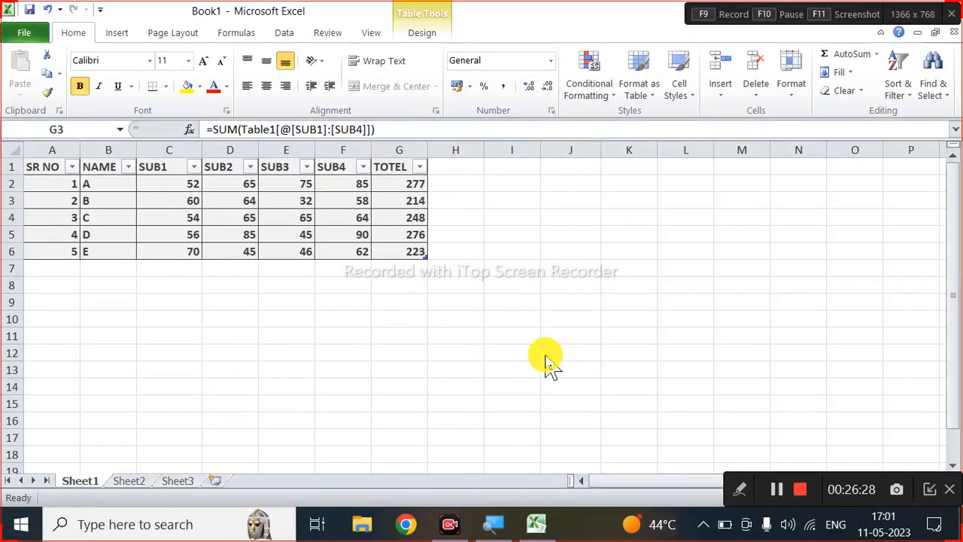
left_click(484, 258)
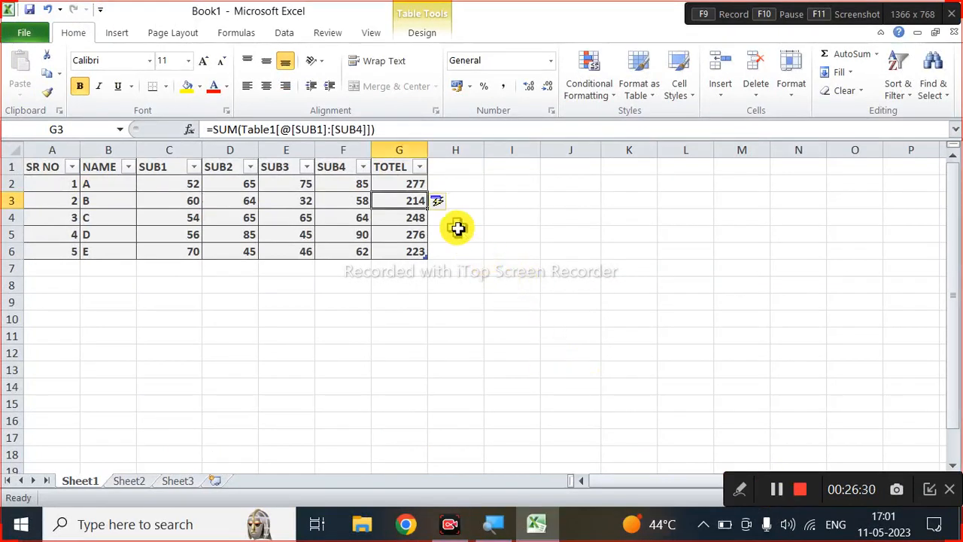
Clear the SUM formulas from TOTEL cells G2:G6.
left_click(392, 183)
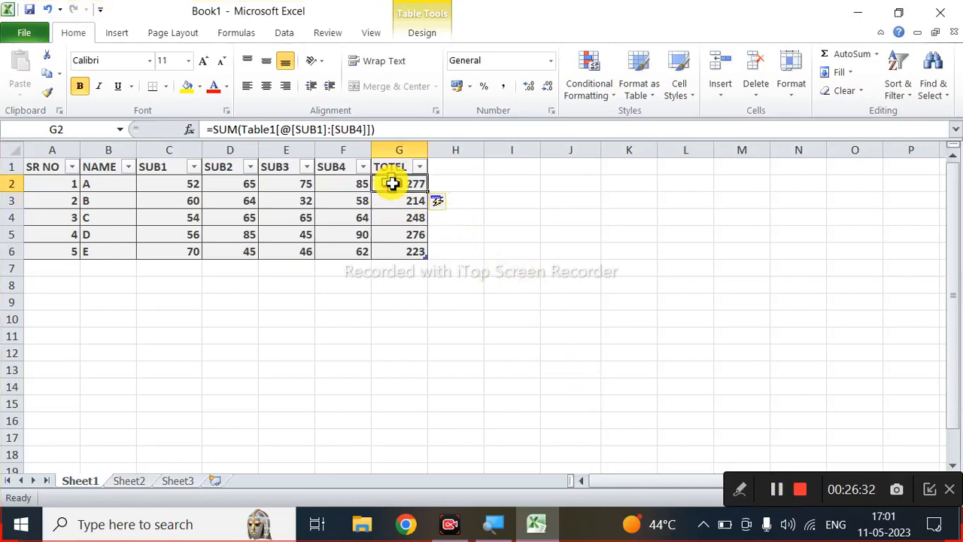
left_click_drag(392, 183, 396, 253)
key("Delete")
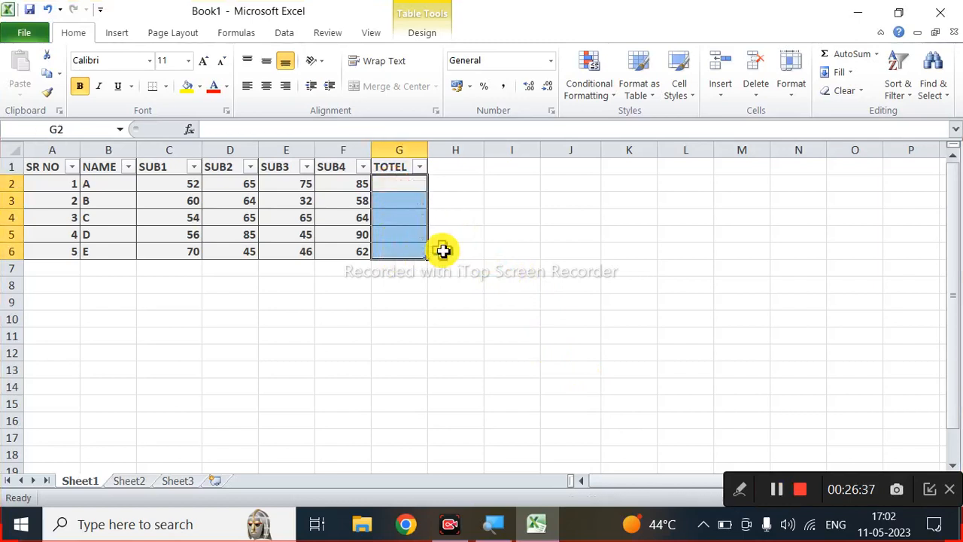
Enter the automatic sum of SUB1 to SUB4 in G2 again, and clear the totals in G2:G6.
left_click(399, 186)
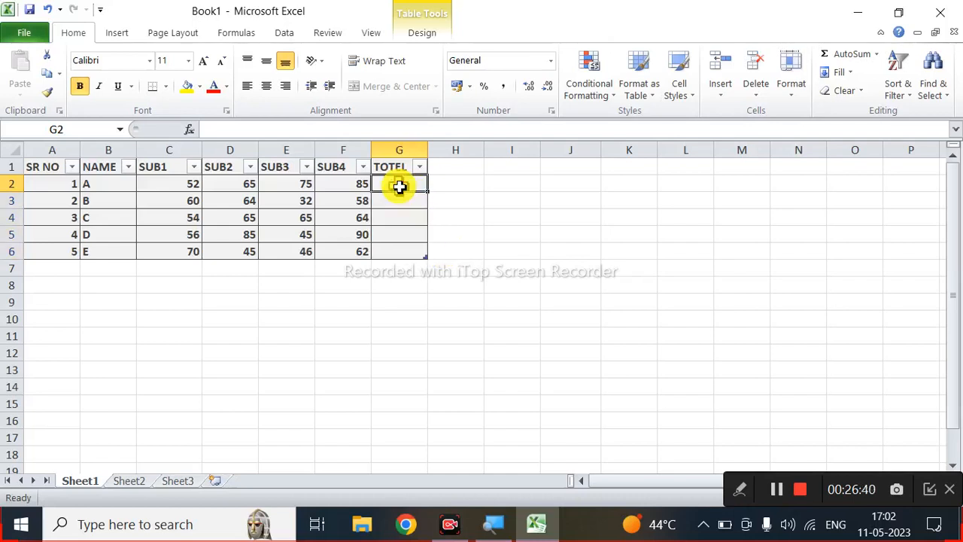
key("alt+equal")
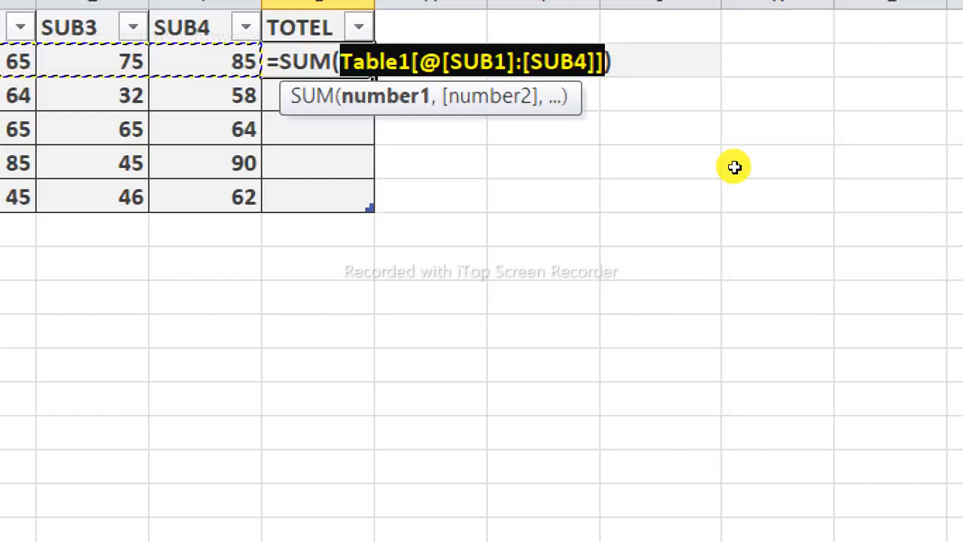
key("Return")
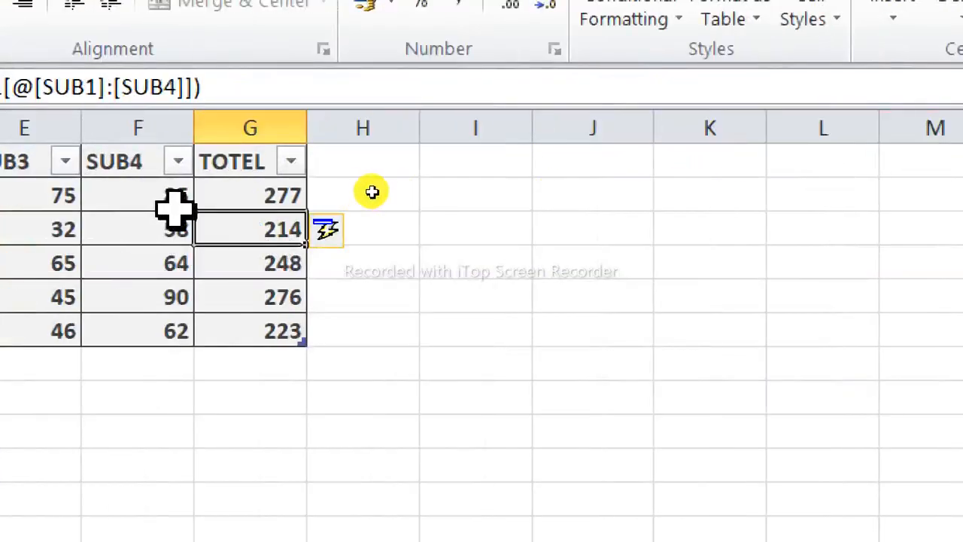
left_click_drag(241, 191, 235, 319)
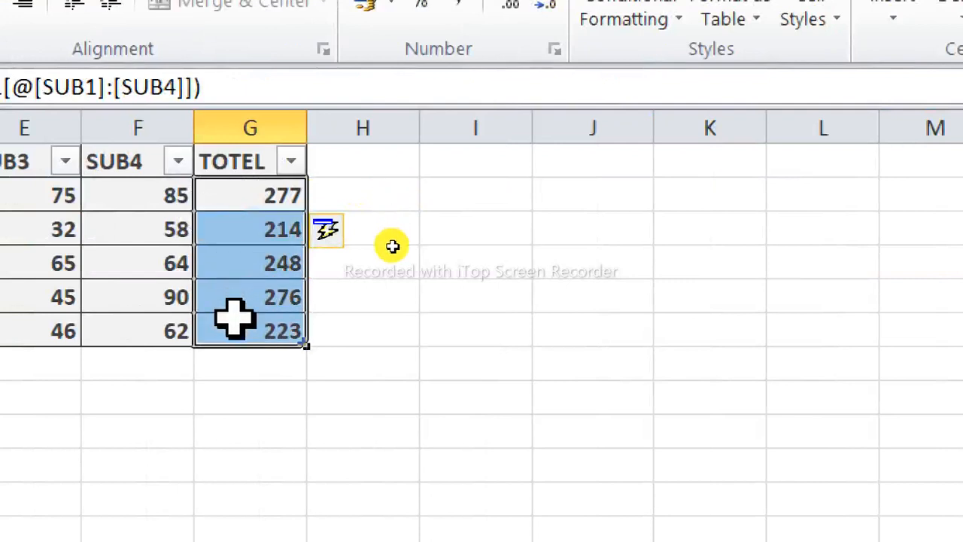
key("Delete")
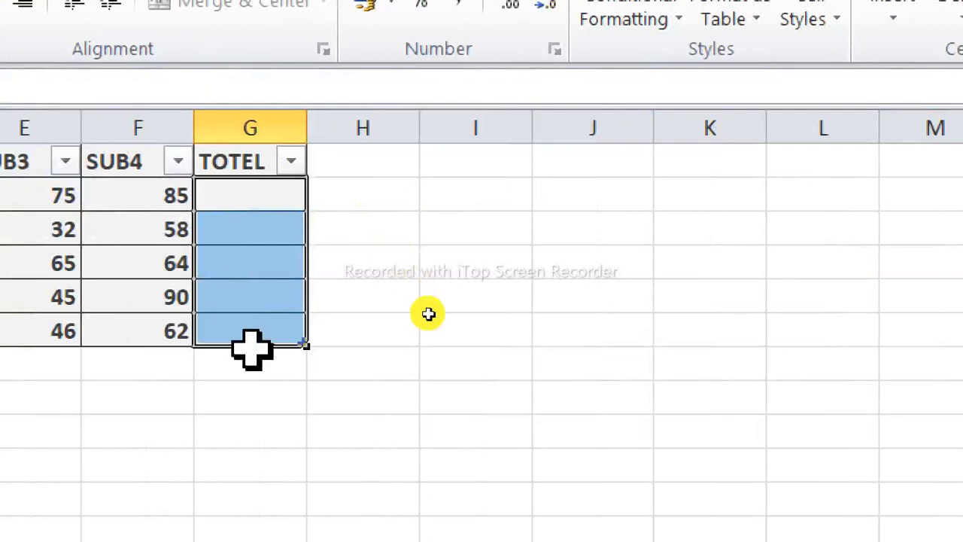
left_click(294, 463)
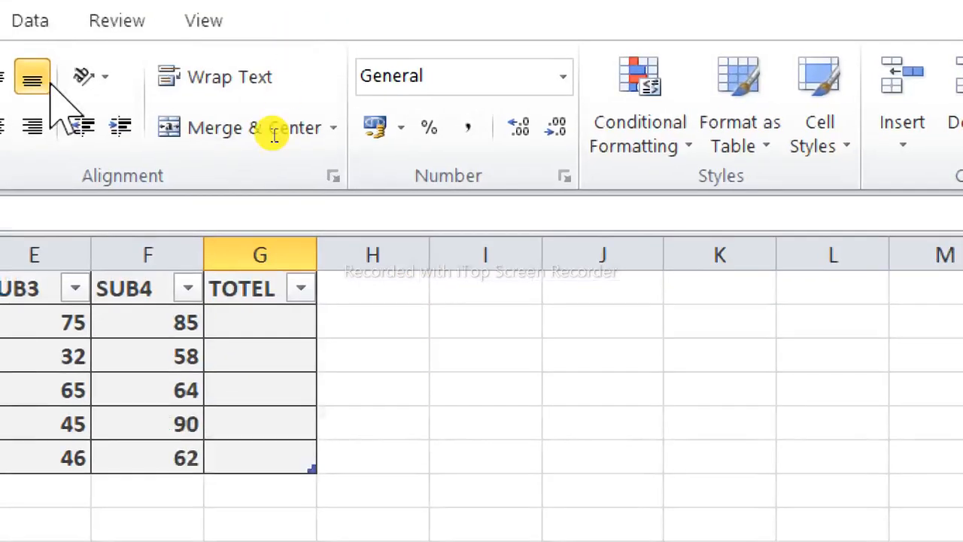
Use AutoSum in G2 to add up the SUB1 to SUB4 marks, and delete the resulting totals from G2:G6.
left_click(291, 319)
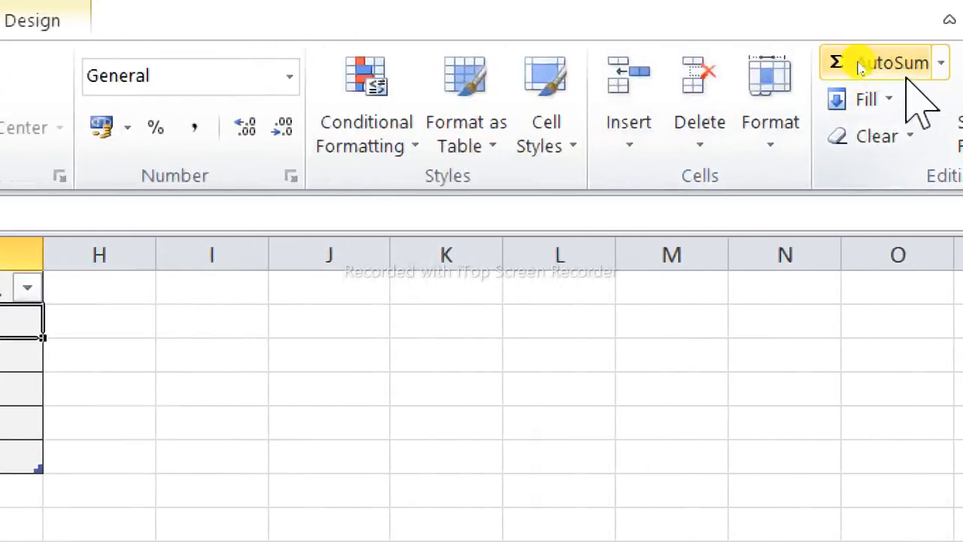
left_click(835, 60)
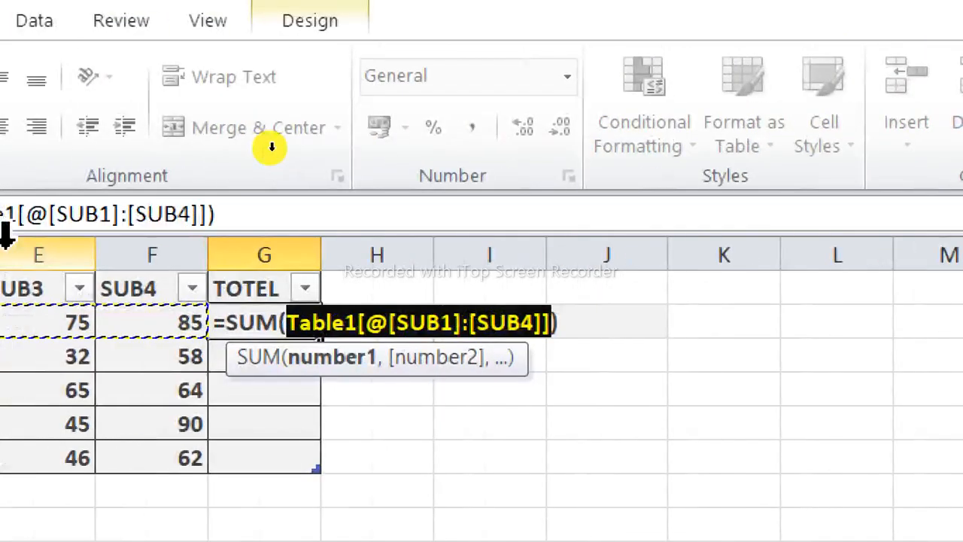
key("Return")
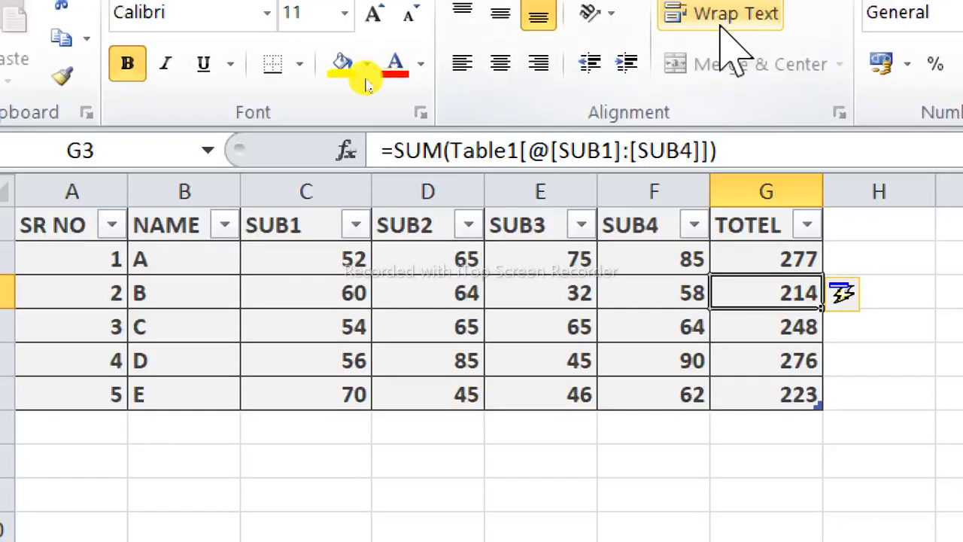
left_click_drag(775, 256, 782, 405)
key("Delete")
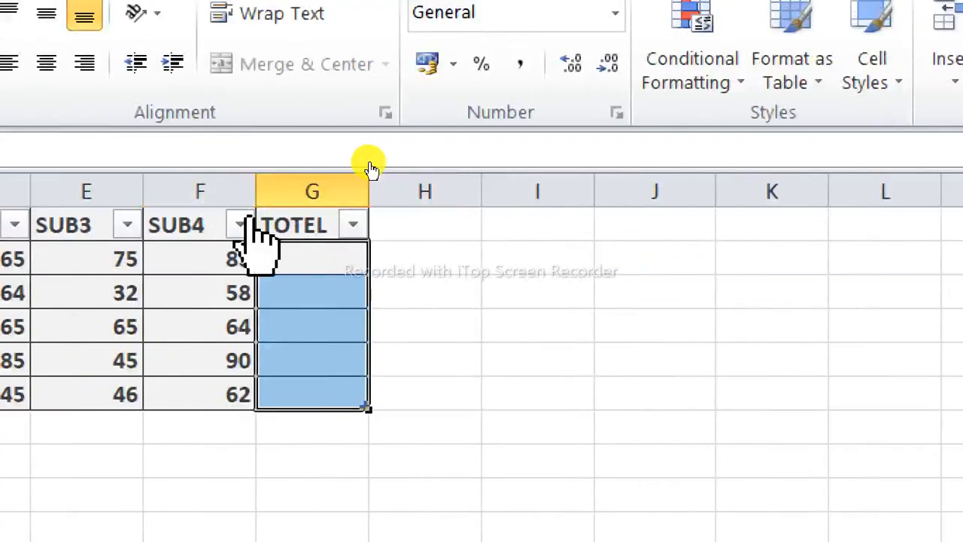
Enter the formula =D2+E2+F2 in TOTEL cell G2, and clear the resulting totals from G2:G6.
left_click(291, 248)
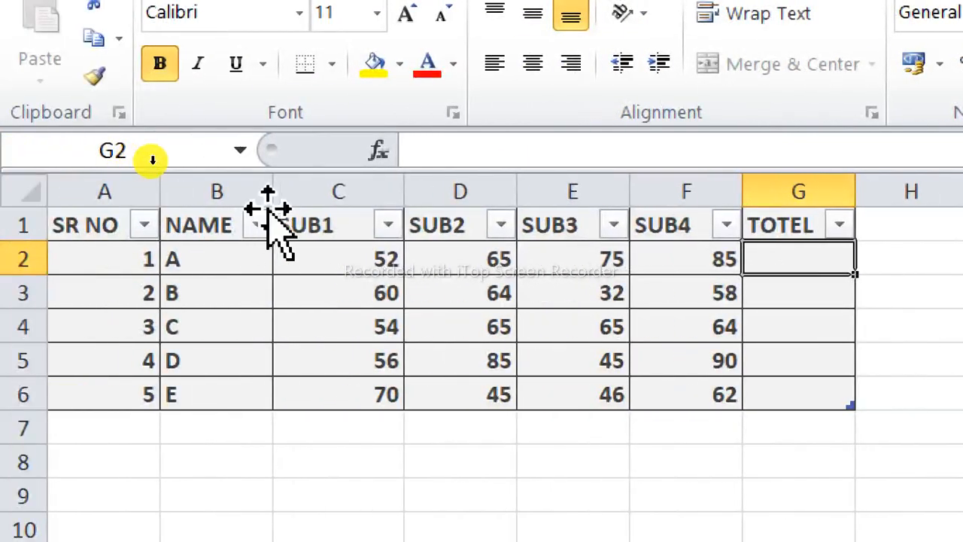
left_click(335, 256)
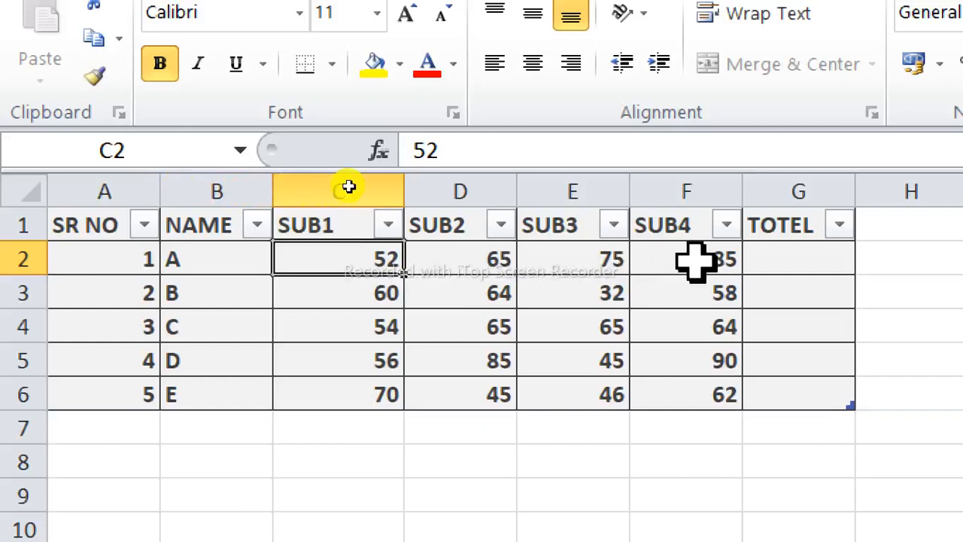
left_click(778, 259)
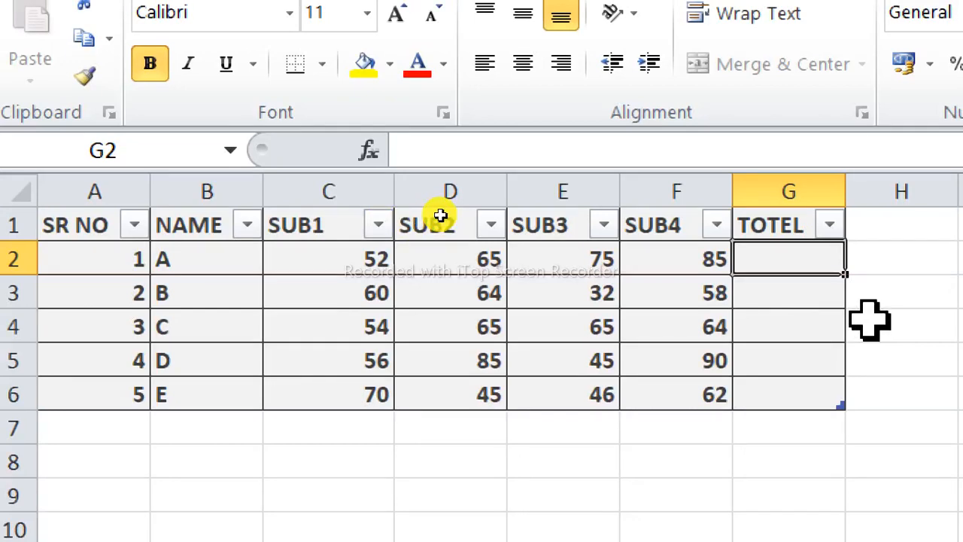
type("=")
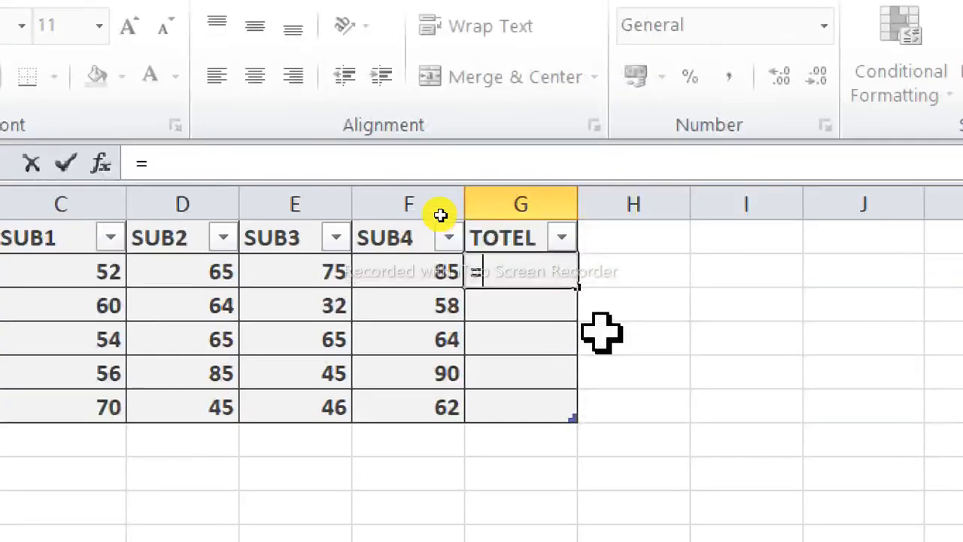
type("D2")
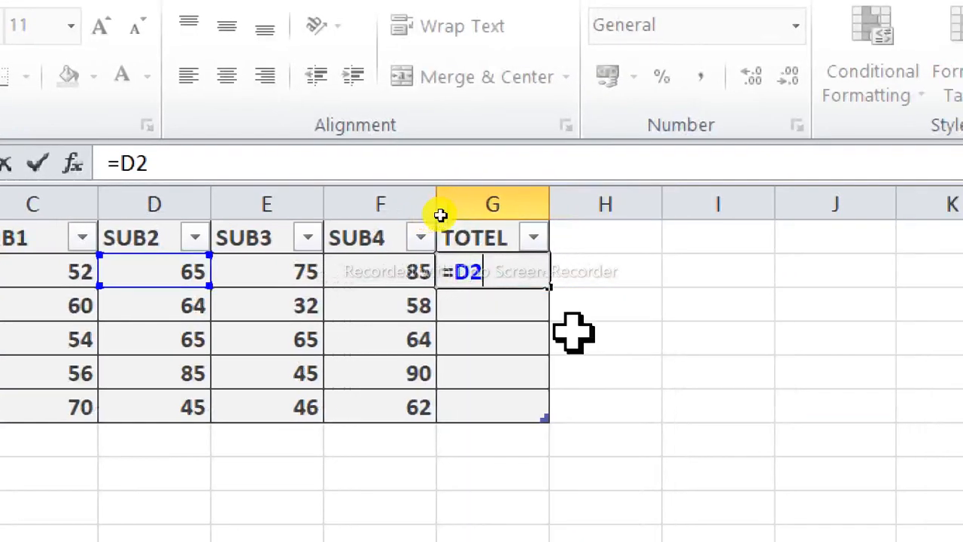
type("+")
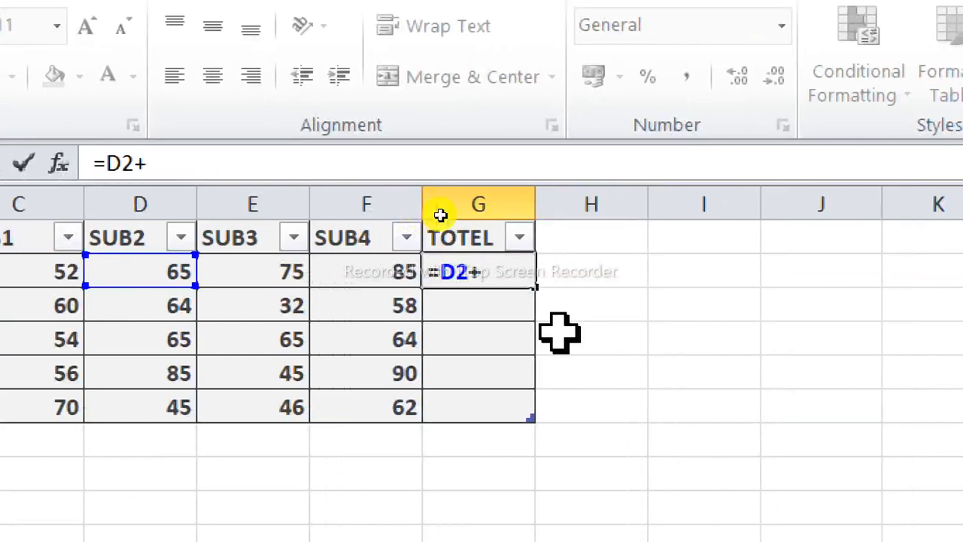
type("E")
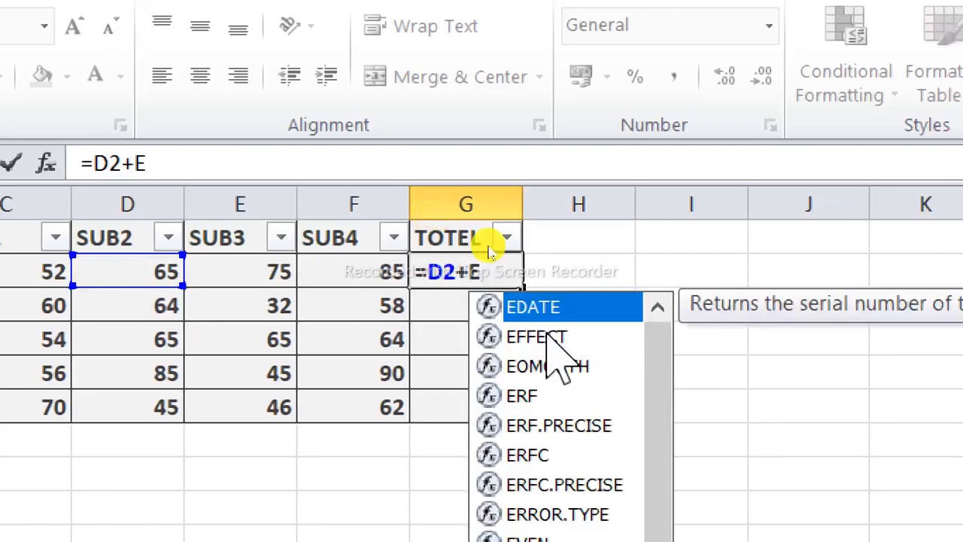
type("2")
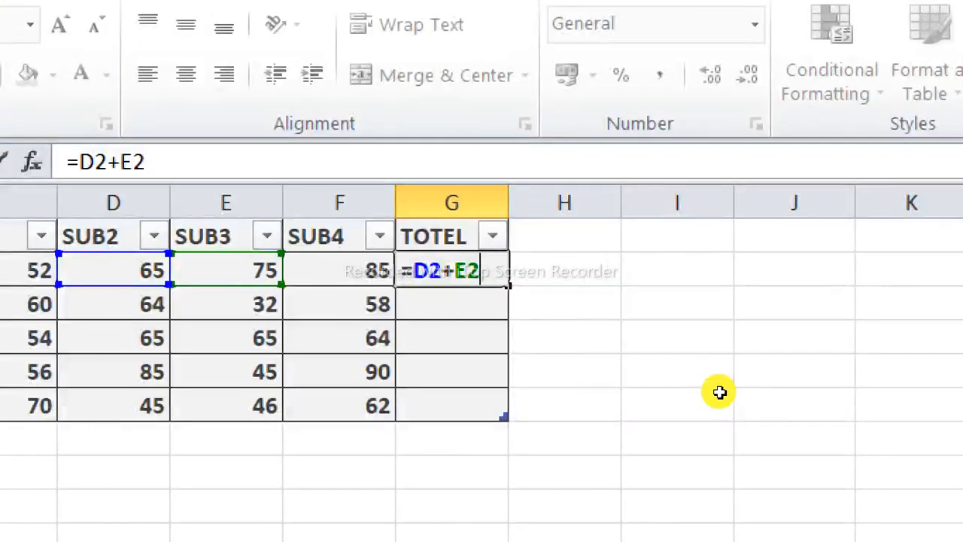
type("+")
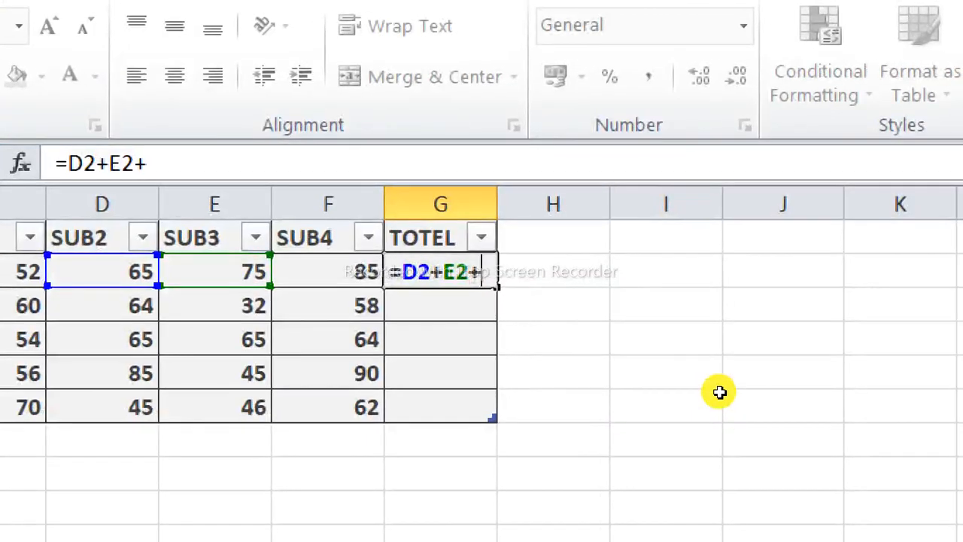
type("F")
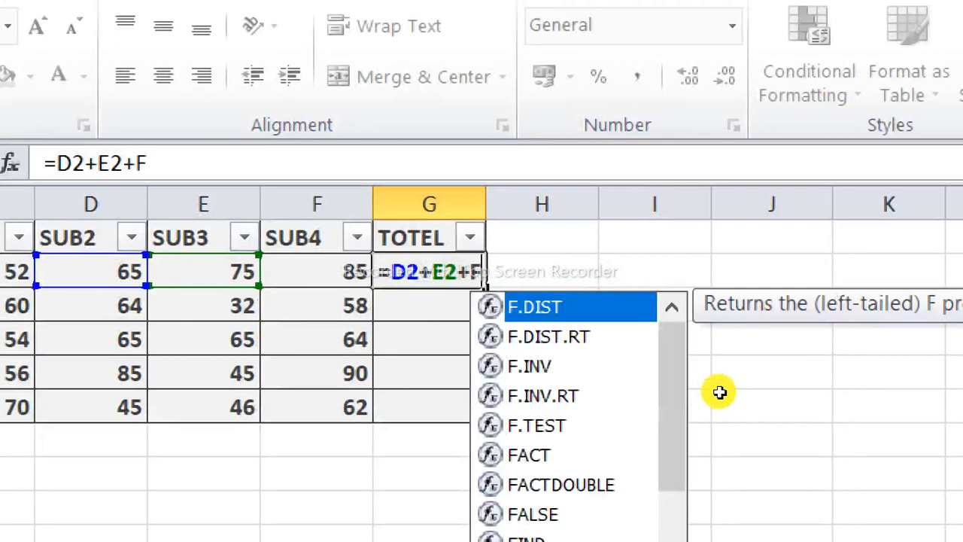
type("2")
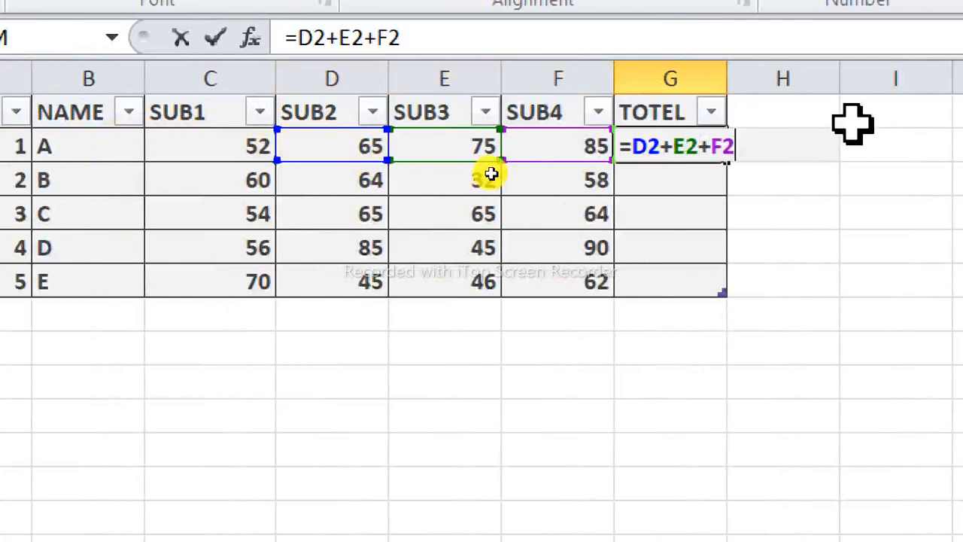
key("Left")
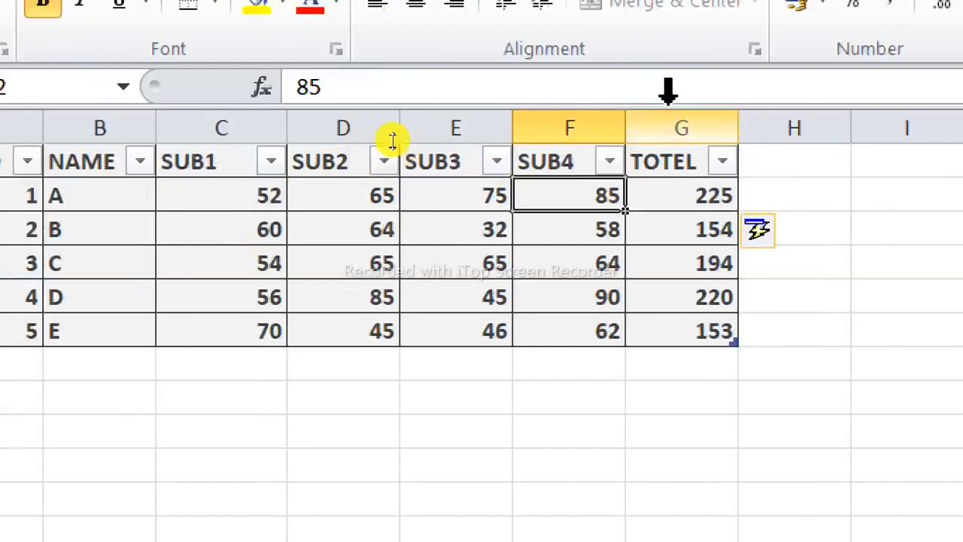
left_click_drag(673, 186, 683, 322)
key("Delete")
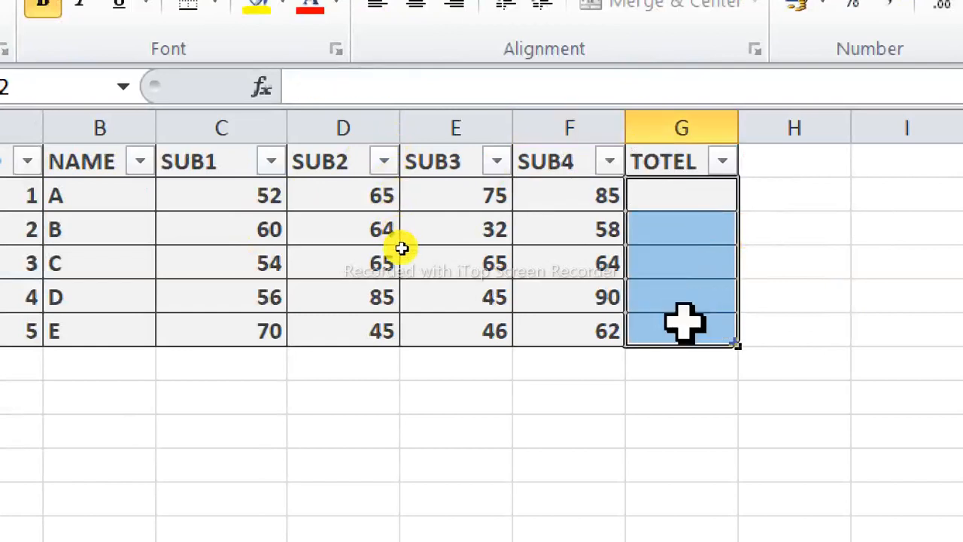
left_click(670, 203)
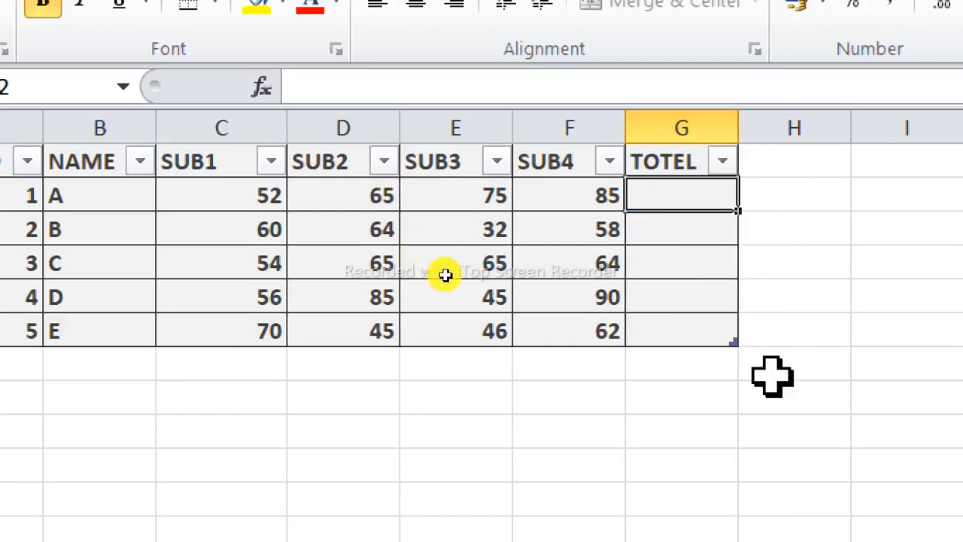
type("C2+D")
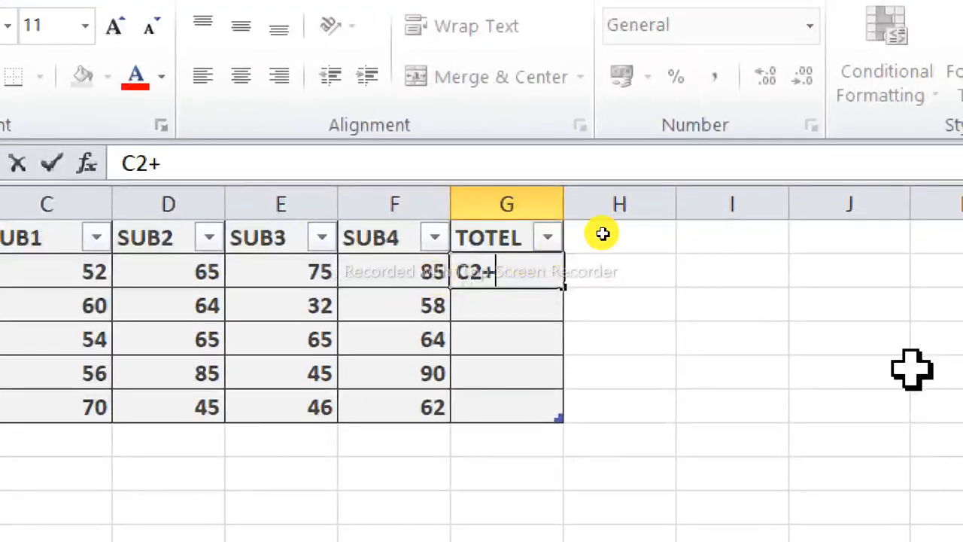
type("0")
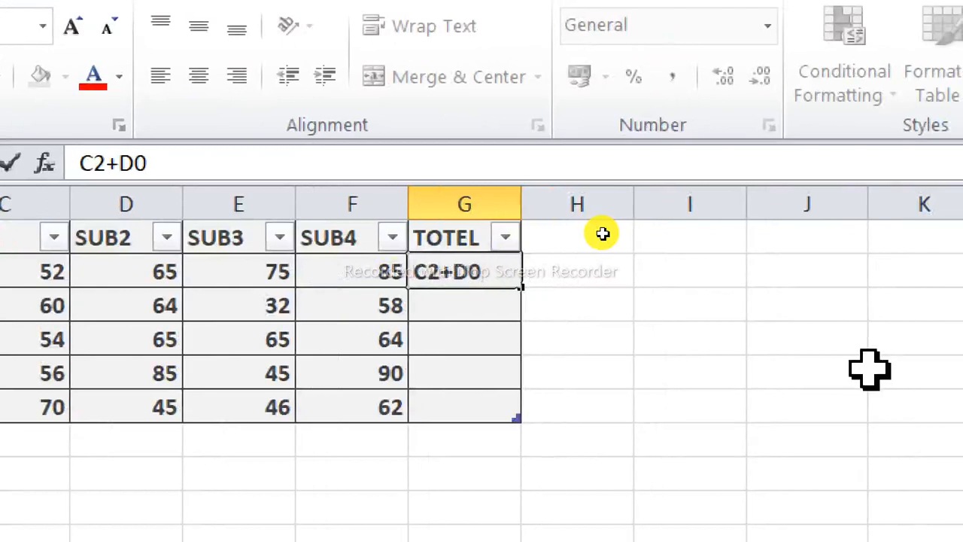
key("BackSpace")
key("BackSpace")
key("BackSpace")
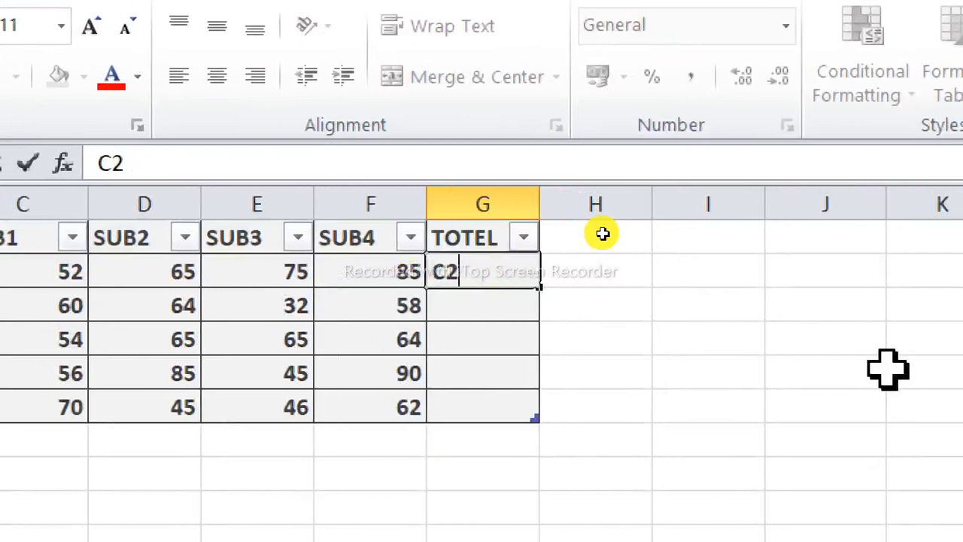
key("BackSpace")
key("BackSpace")
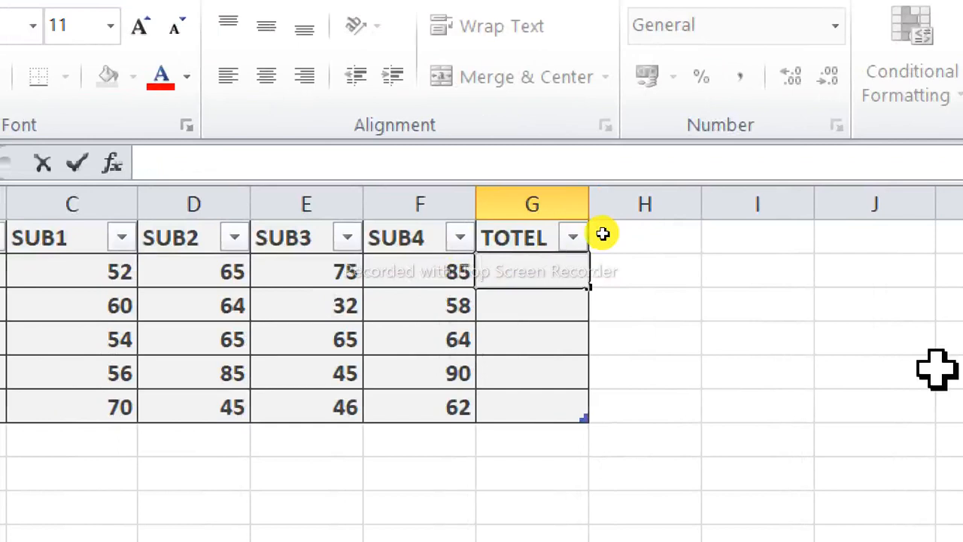
Total student A's four subject marks in TOTEL cell G2 with the formula =C2+D2+E2+F2.
type("=")
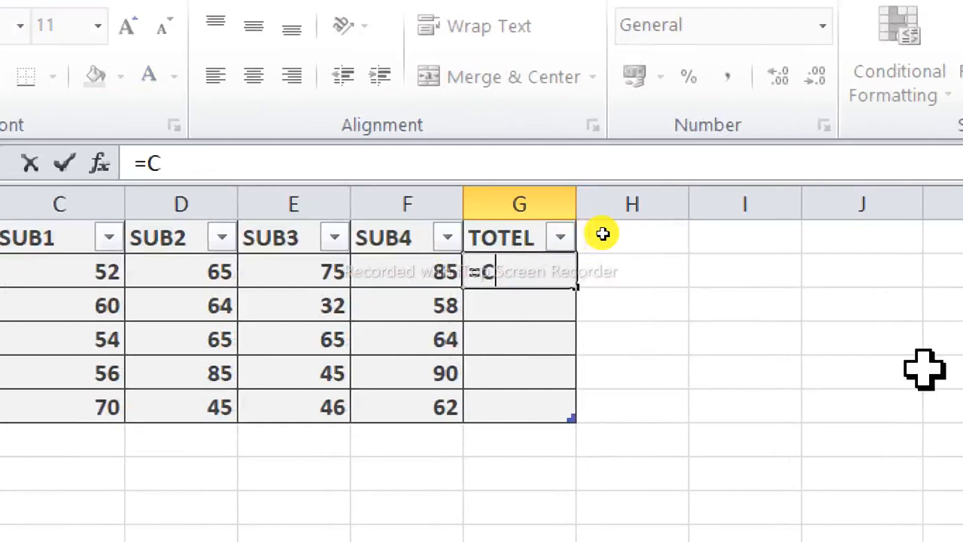
type("C2+")
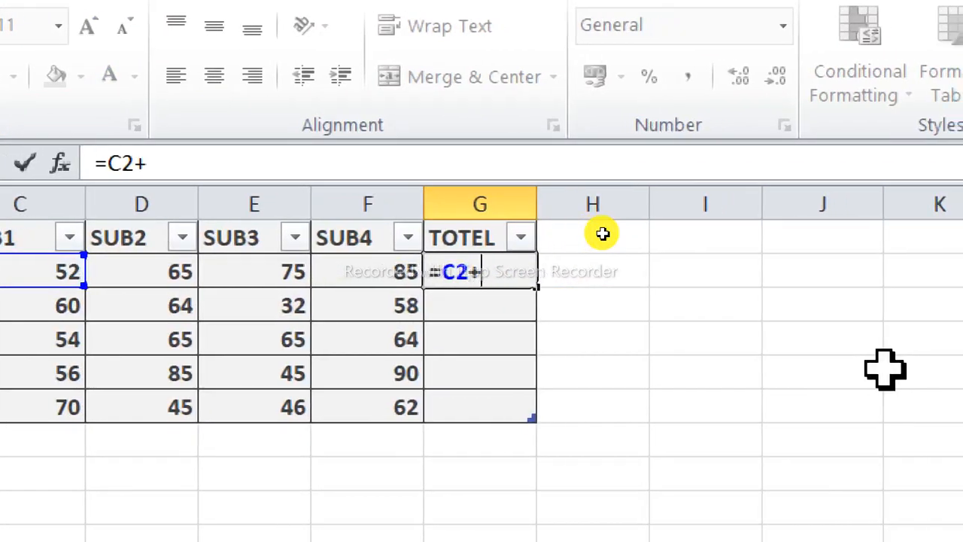
type("D2+")
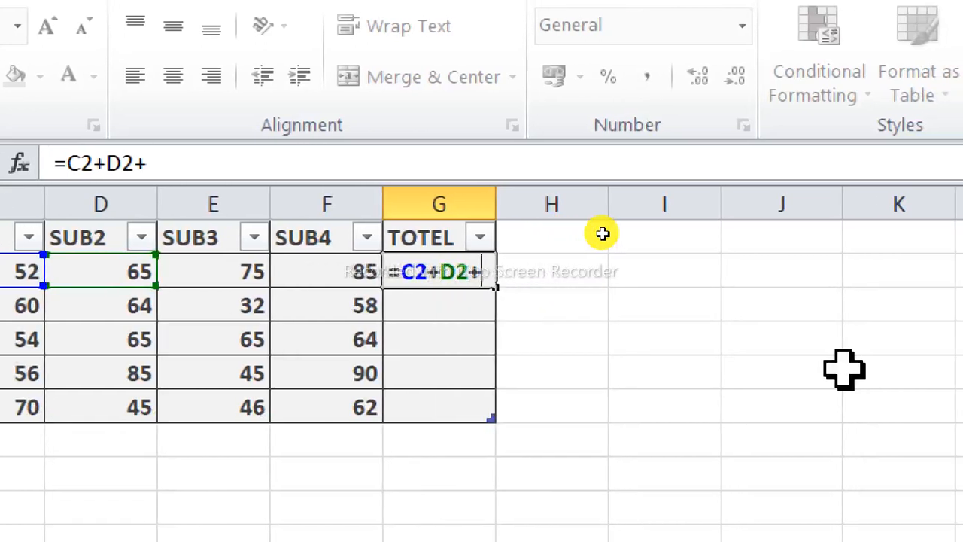
type("E2+")
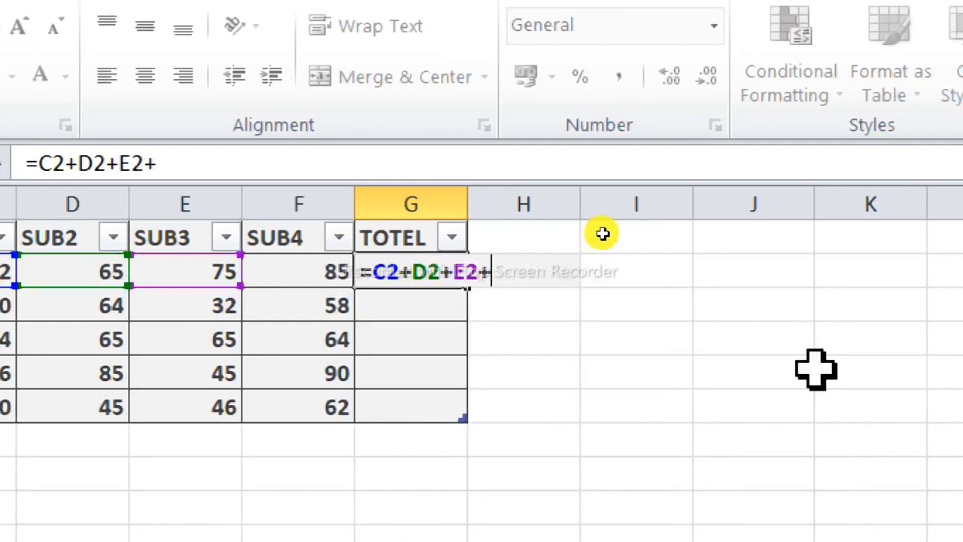
type("F2")
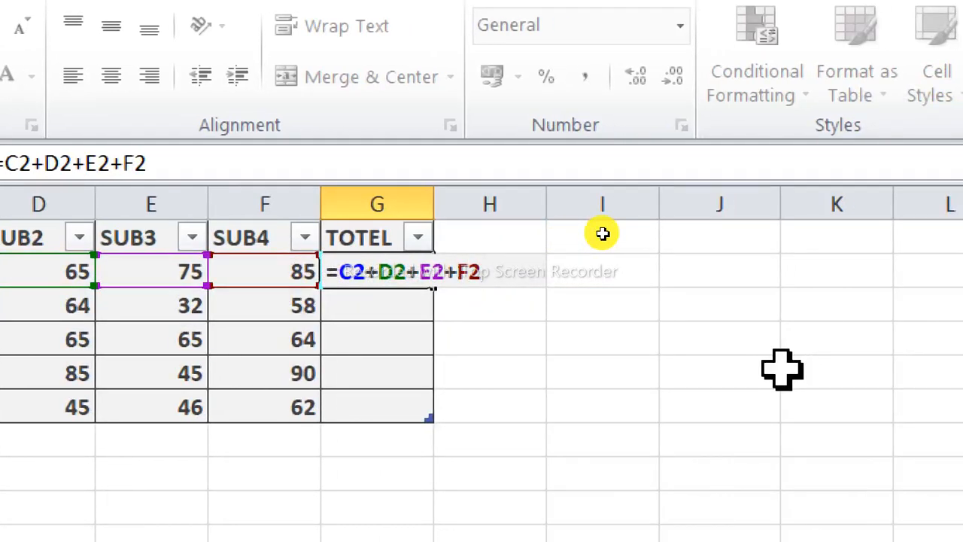
key("Return")
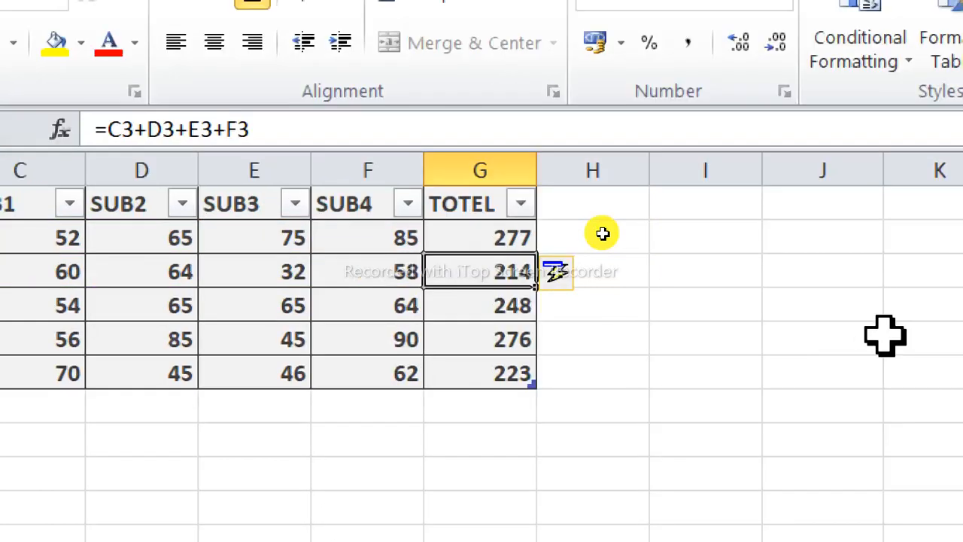
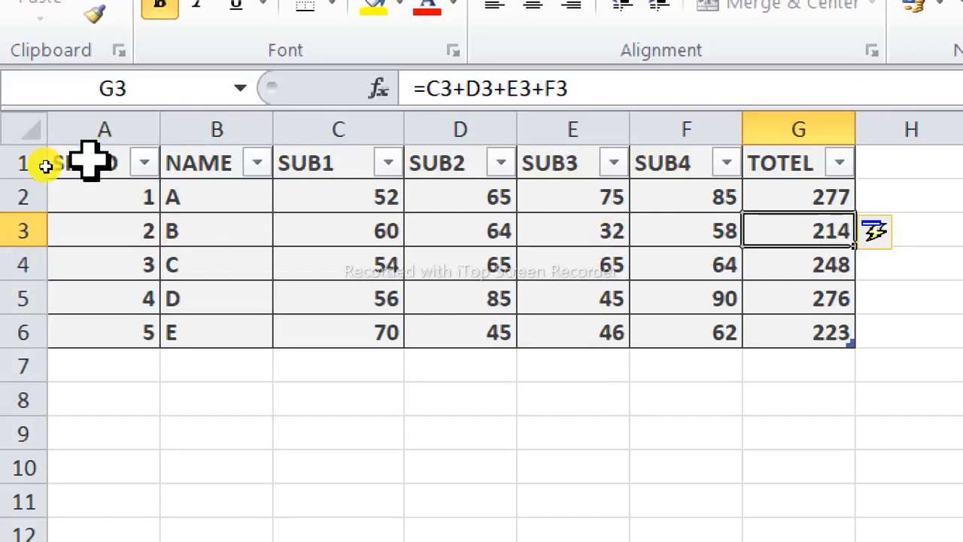
Browse the light, medium and dark Format as Table styles with the marks table A1:G6 selected.
left_click_drag(89, 161, 627, 323)
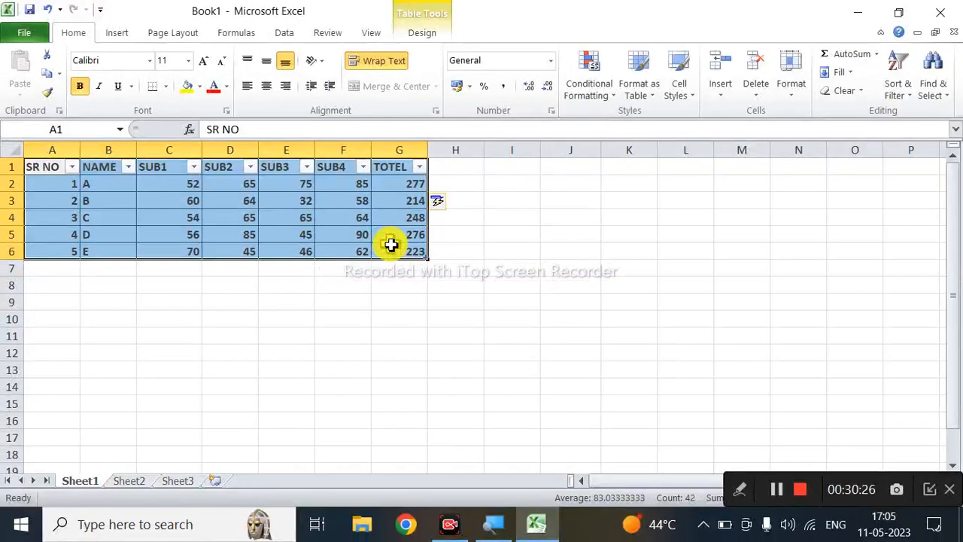
left_click(652, 94)
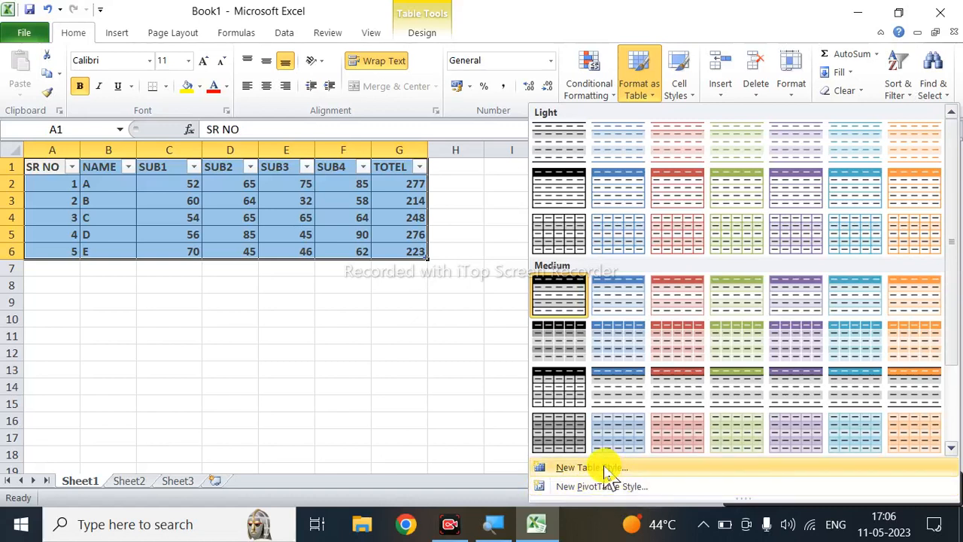
scroll(613, 370, "down", 3)
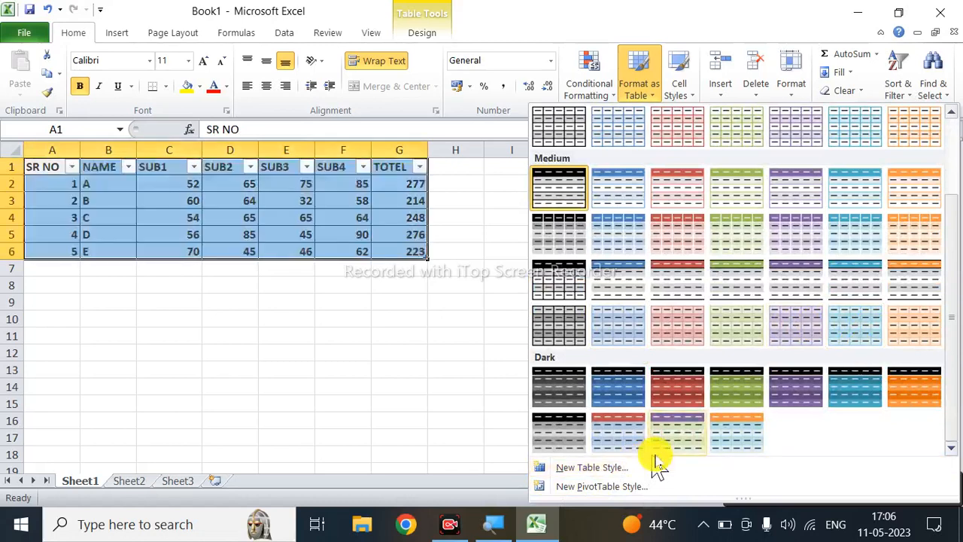
right_click(630, 79)
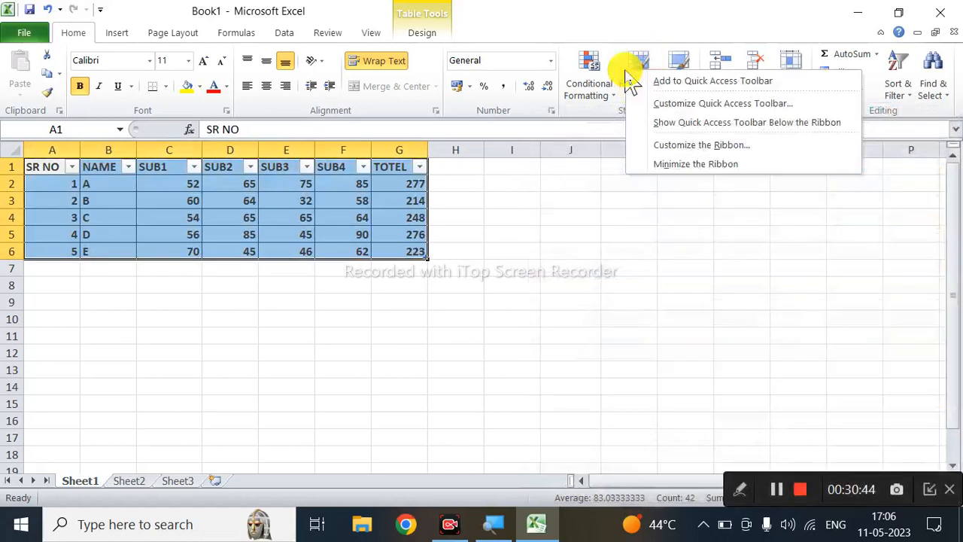
left_click(544, 242)
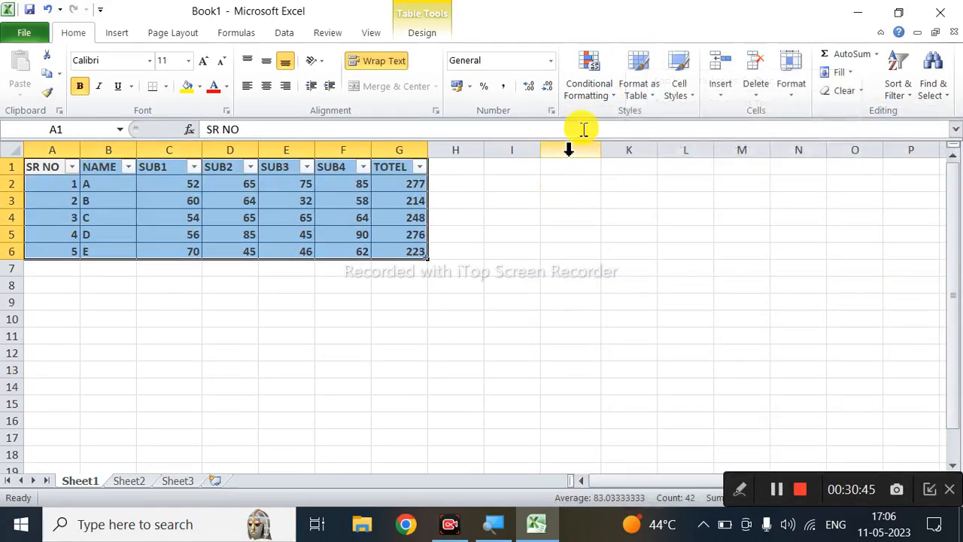
left_click(654, 92)
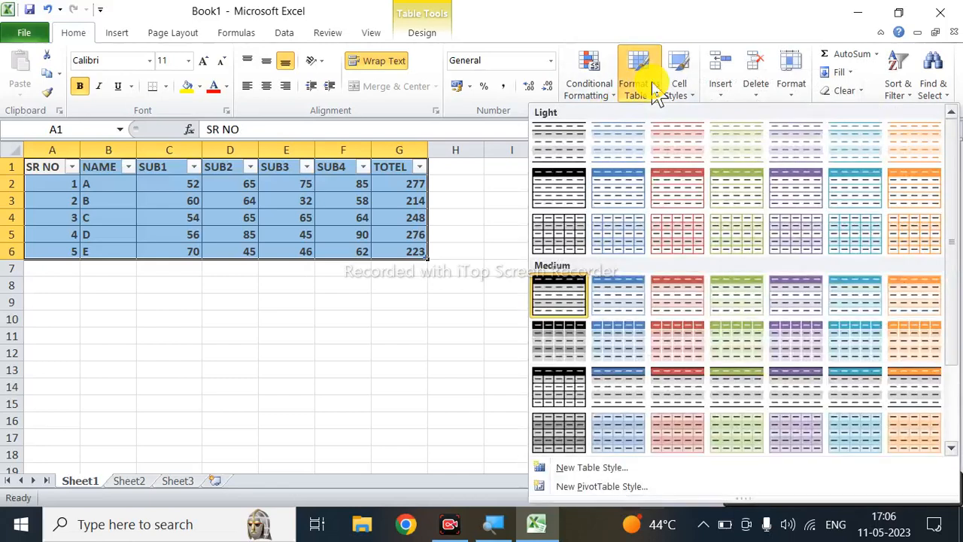
scroll(597, 389, "down", 2)
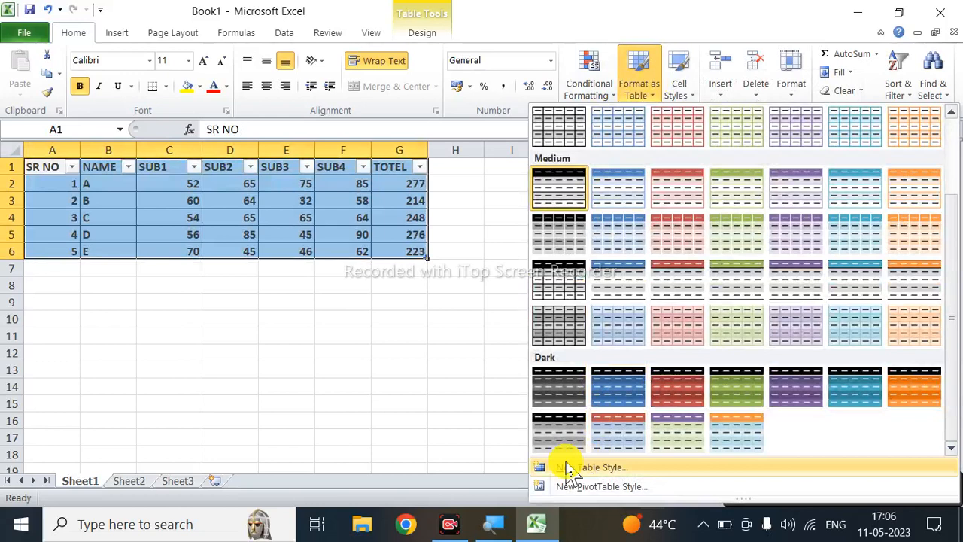
left_click(432, 348)
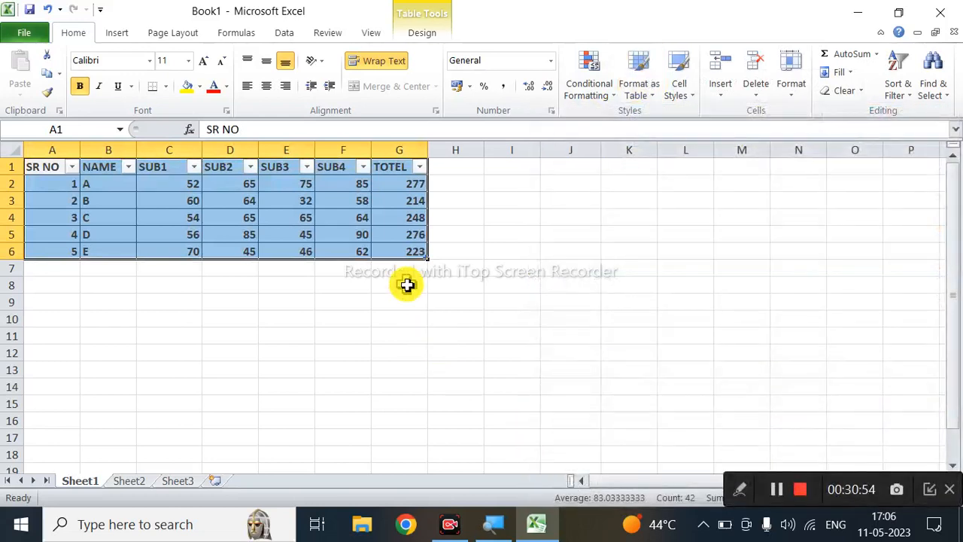
Undo the recent edits back through the TOTEL formulas, the bold text and the table formatting of the marks range.
key("ctrl+z")
key("ctrl+z")
key("ctrl+z")
key("ctrl+z")
key("ctrl+z")
key("ctrl+z")
key("ctrl+z")
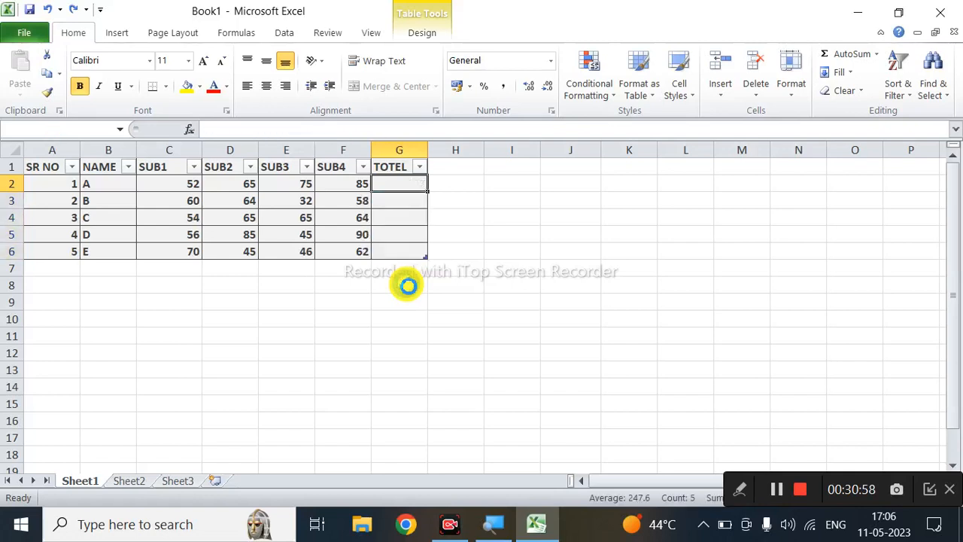
key("ctrl+z")
key("ctrl+z")
key("ctrl+z")
key("ctrl+z")
key("ctrl+z")
key("ctrl+z")
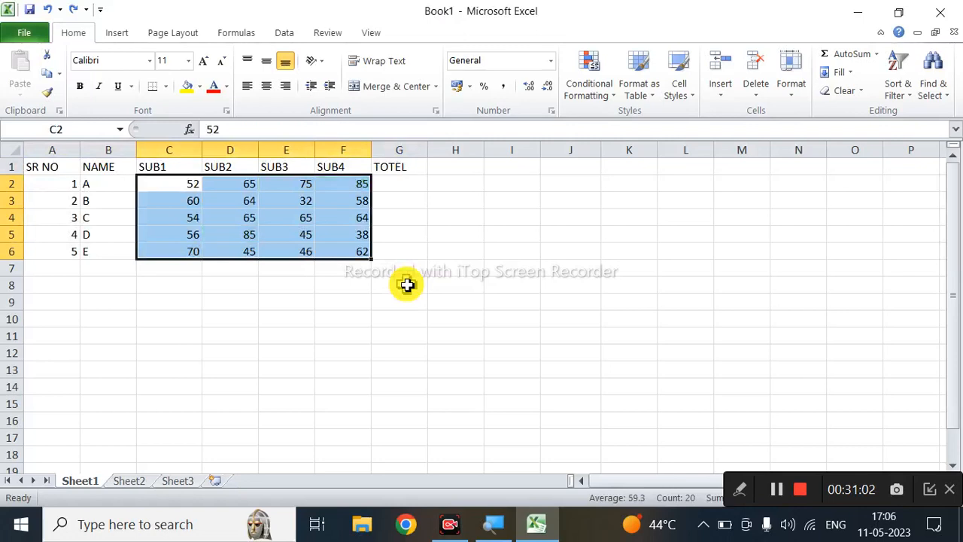
Move back and forth through the undo history until the marks in C2:F6 are complete and carry no highlighting.
key("ctrl+z")
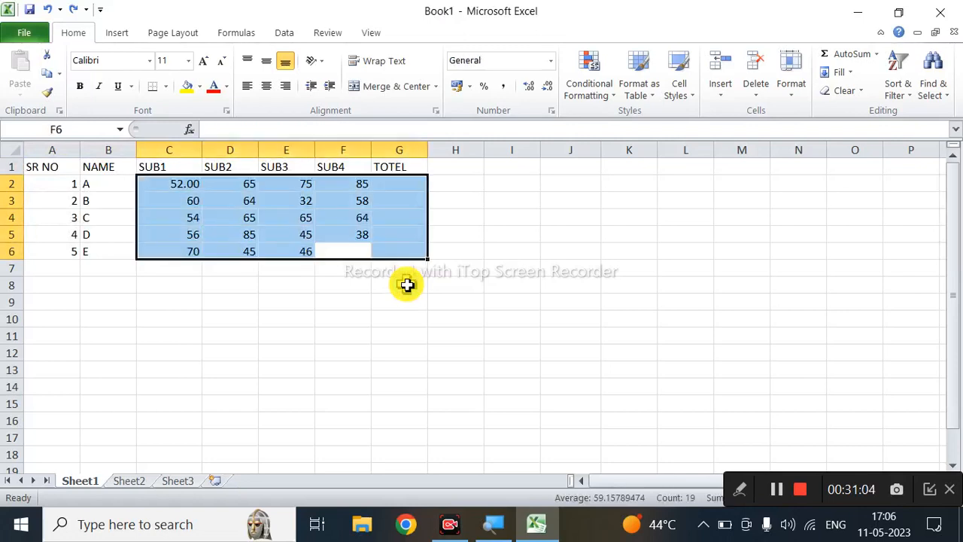
key("ctrl+y")
key("ctrl+y")
key("ctrl+y")
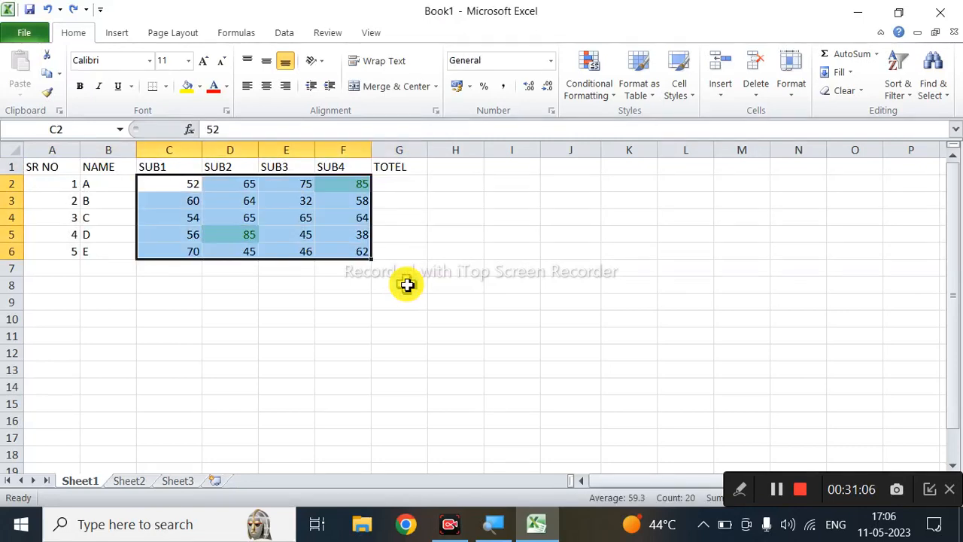
key("ctrl+z")
left_click(408, 301)
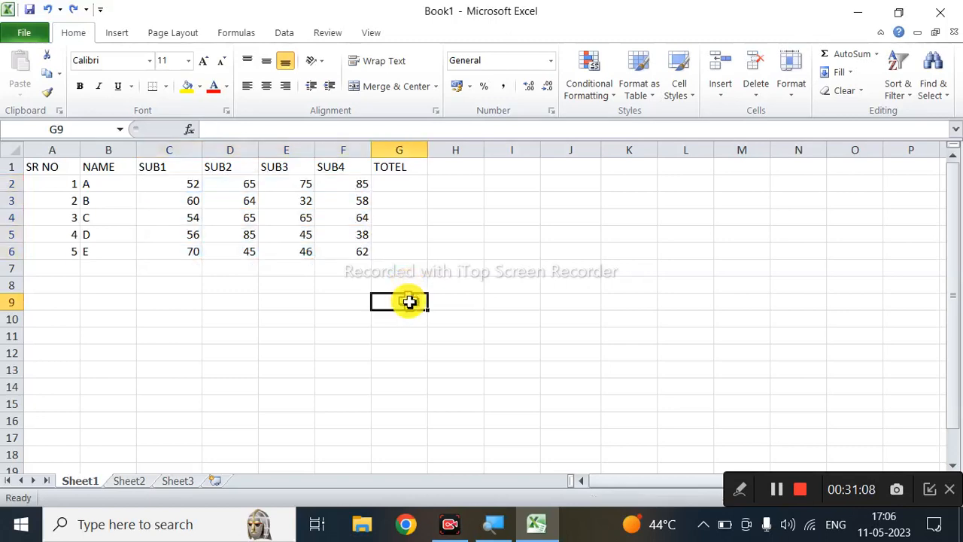
Total student A's marks in TOTEL cell G2 with the formula =C2+D2+E2+F2, and fill it down to G6.
left_click(406, 184)
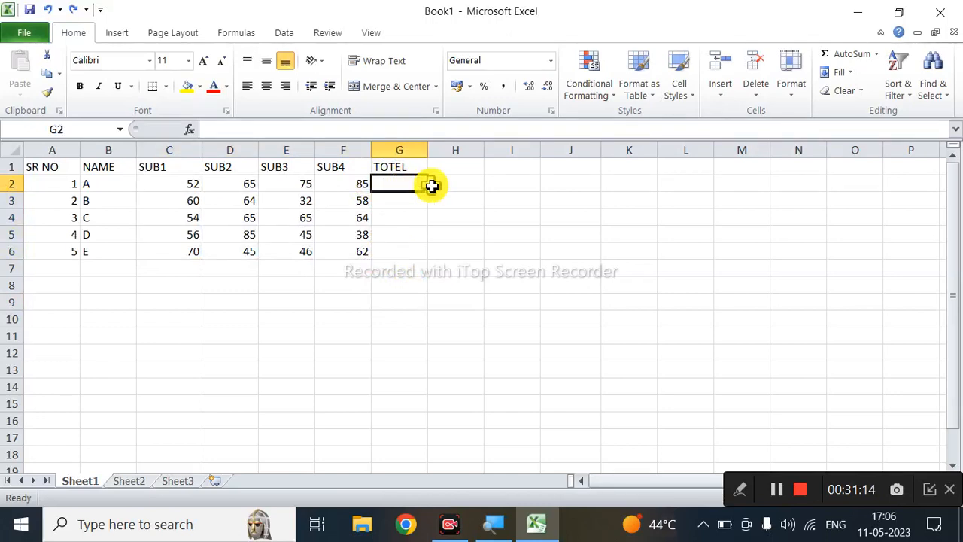
type("=")
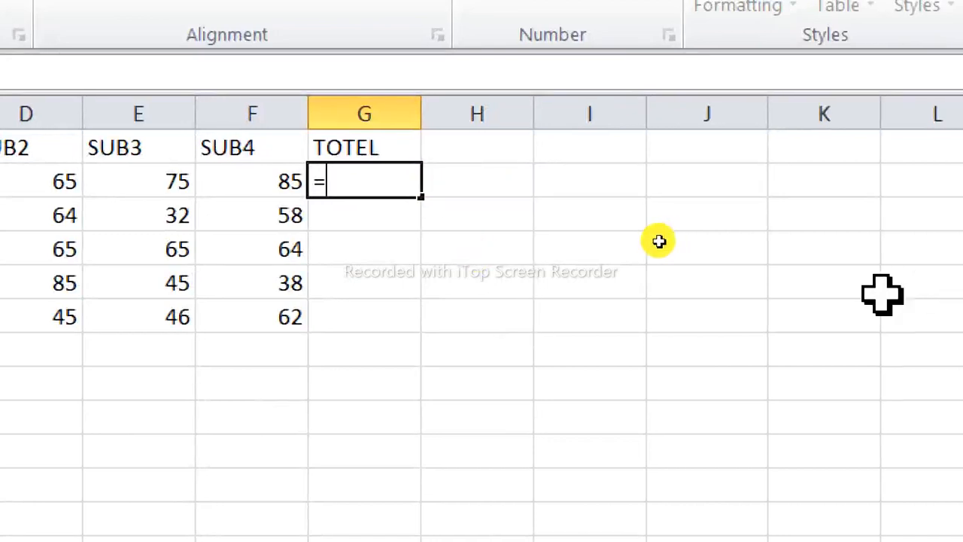
type("C2+D")
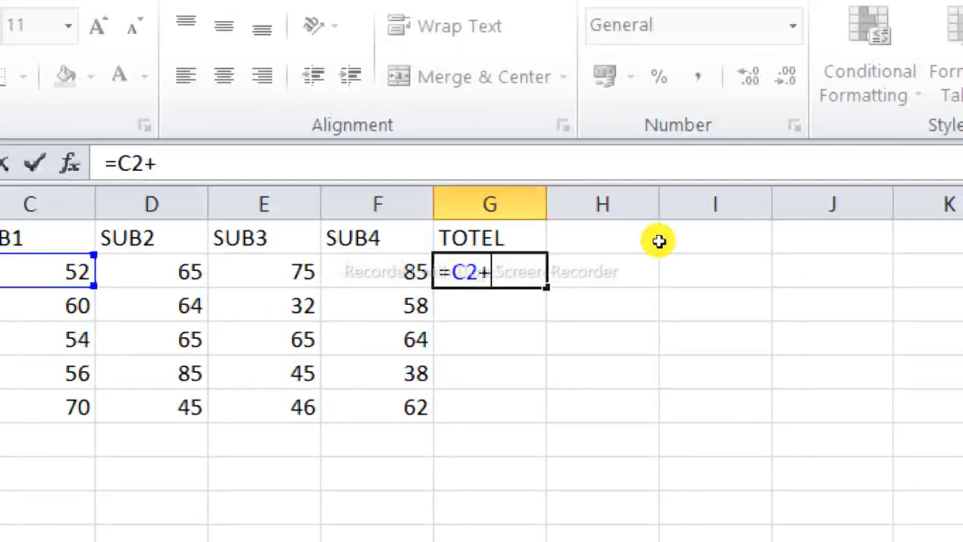
type("2+")
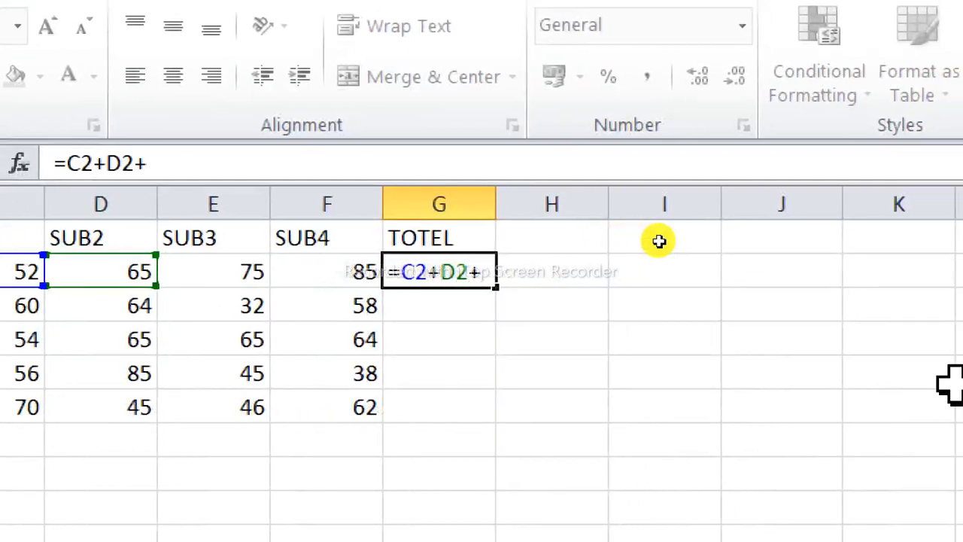
type("E2")
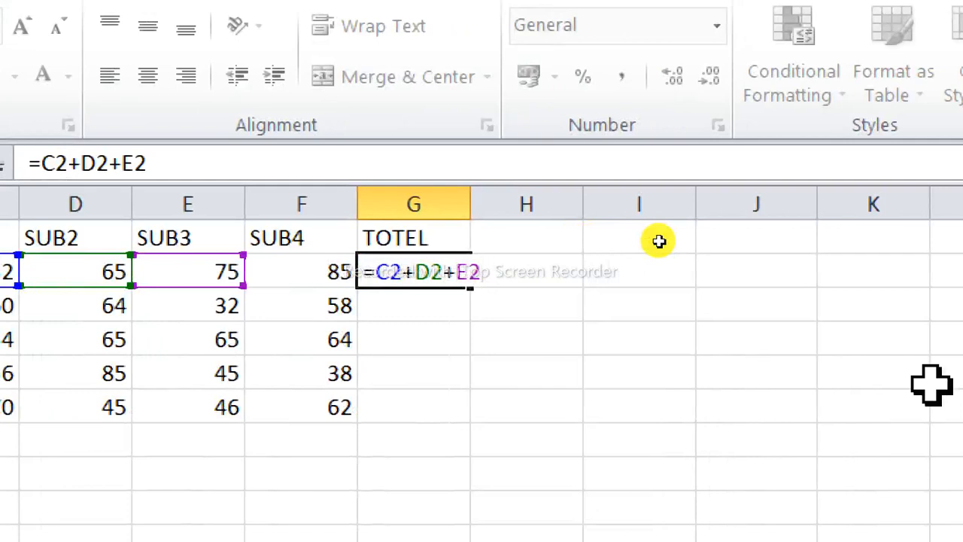
type("+F2")
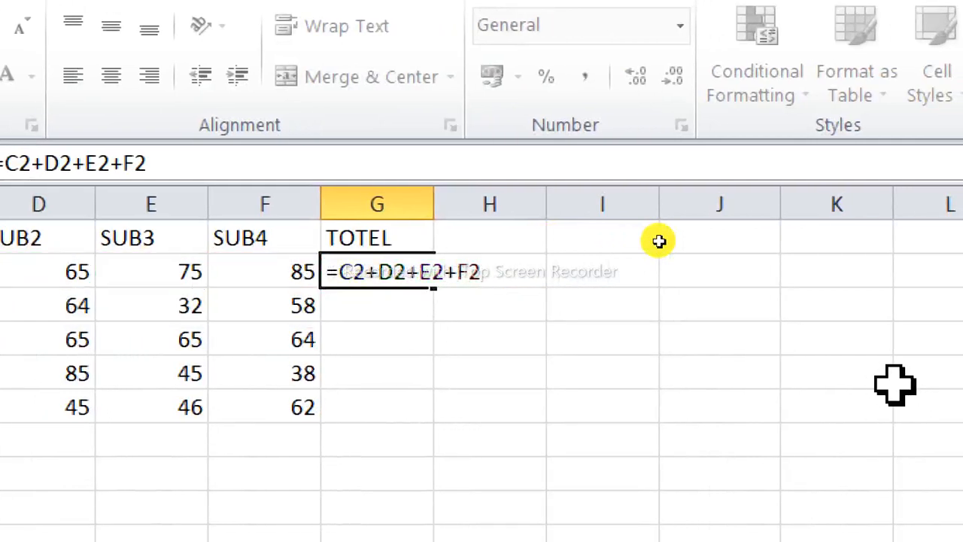
key("Return")
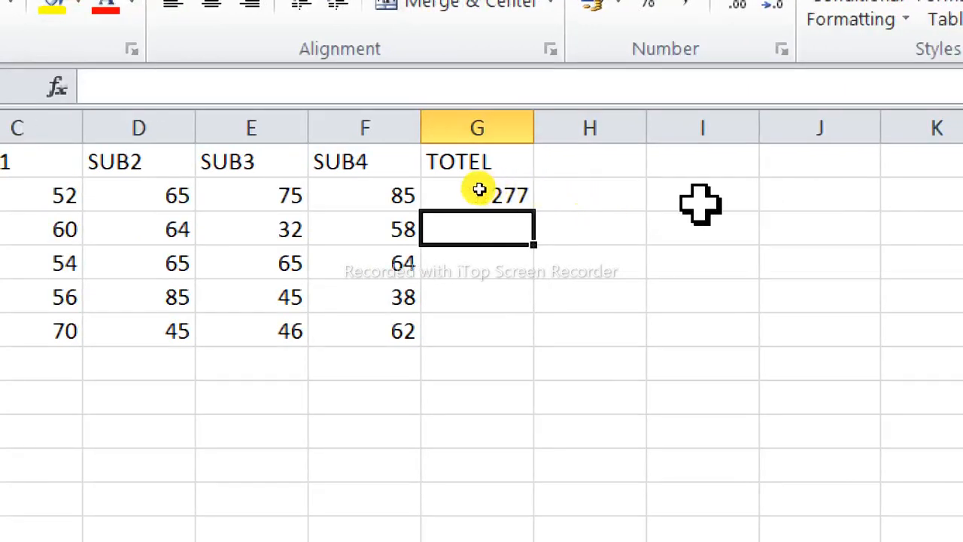
left_click(516, 200)
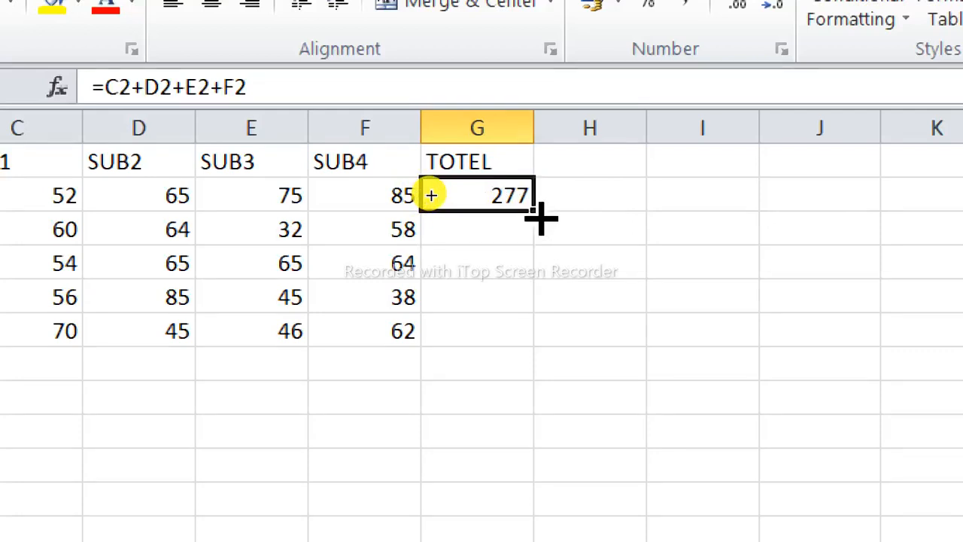
left_click_drag(540, 218, 531, 346)
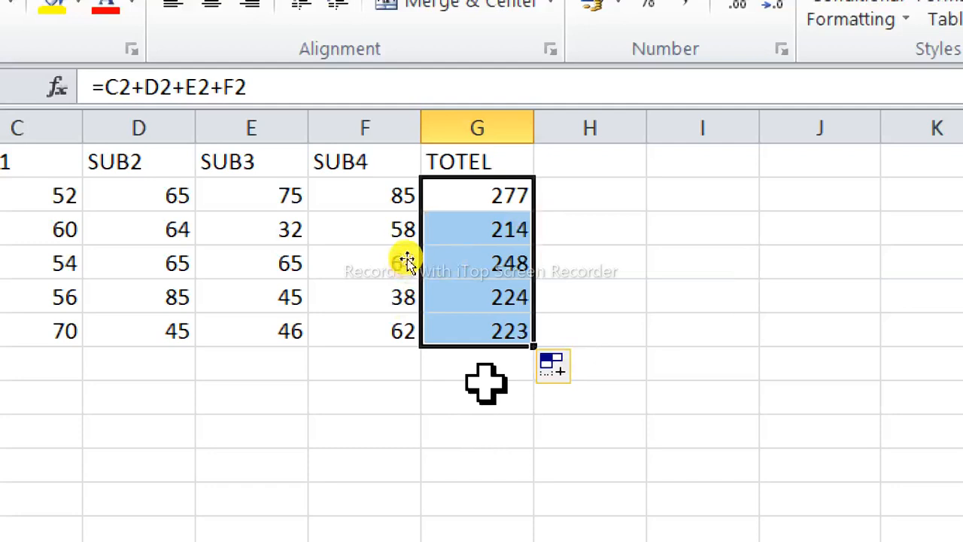
Check the copied addition formulas in the TOTEL column, and clear the totals from G2:G6.
left_click_drag(484, 224, 472, 322)
left_click(473, 322)
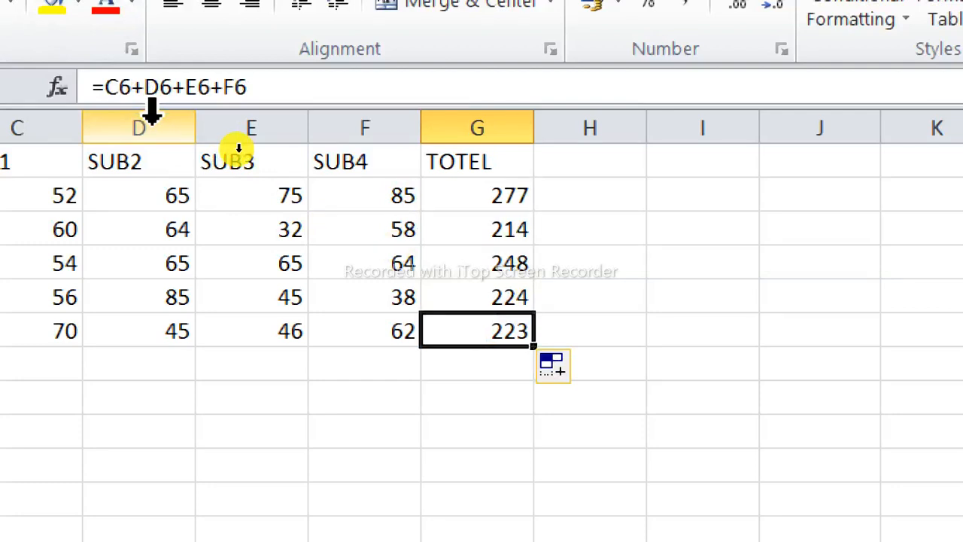
left_click(695, 265)
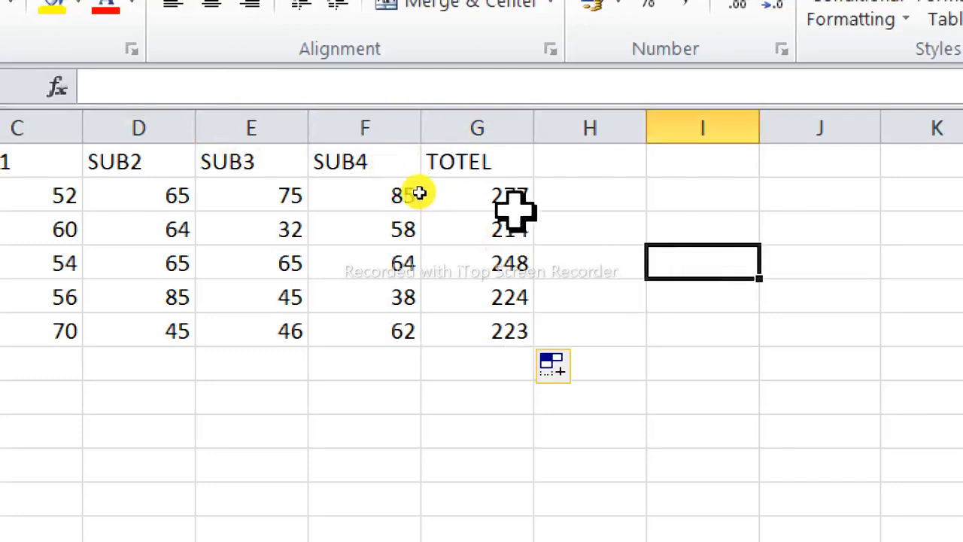
left_click_drag(489, 198, 455, 345)
key("Delete")
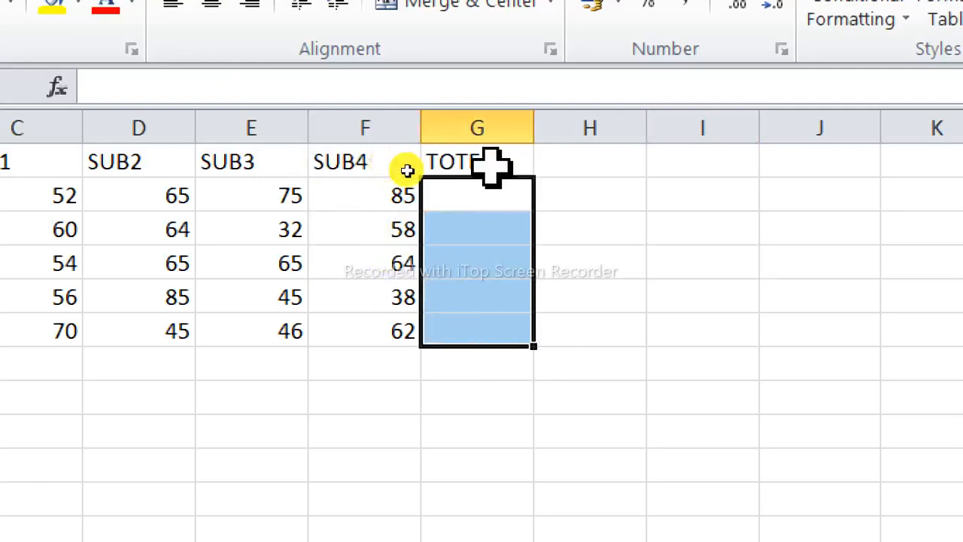
Total student A's four subject marks in TOTEL cell G2 with the formula =SUM(C2:F2).
left_click(464, 199)
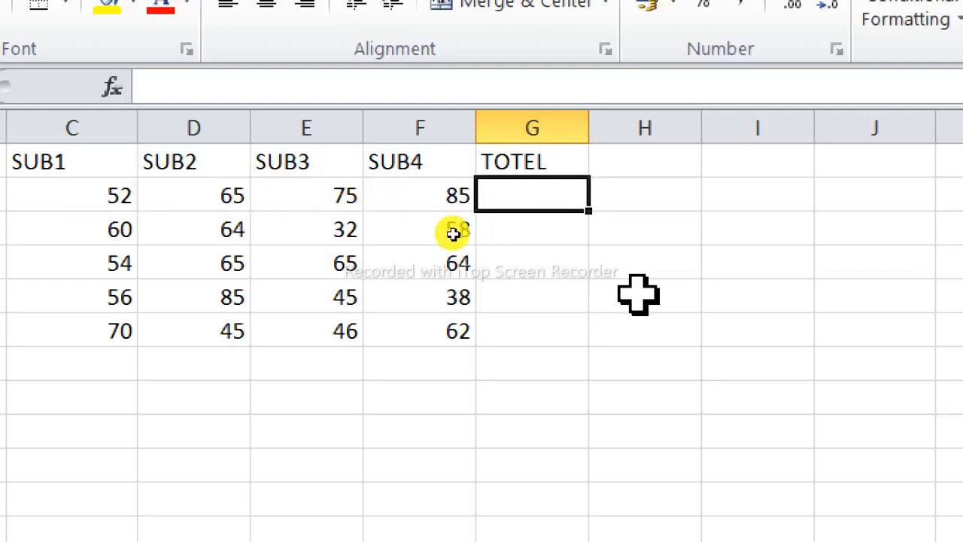
type("=")
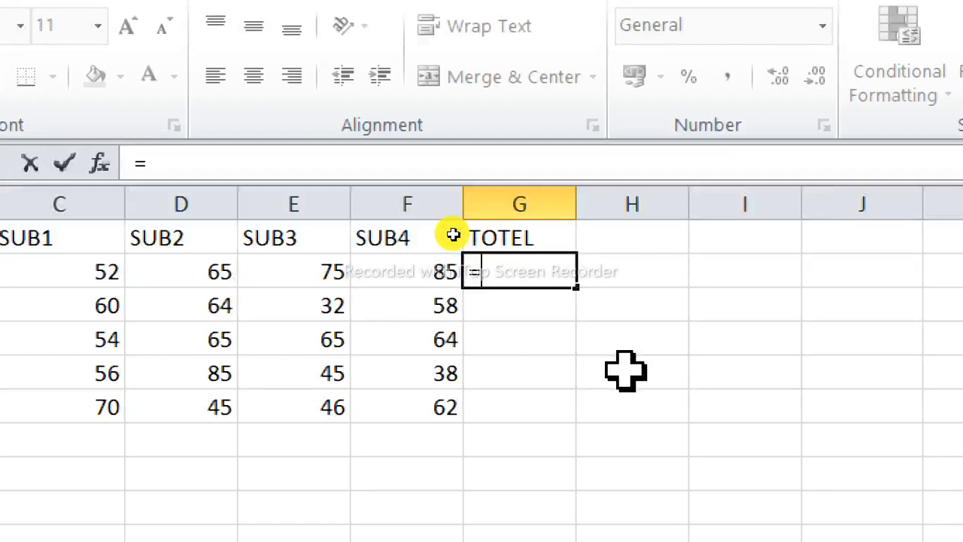
type("SUM")
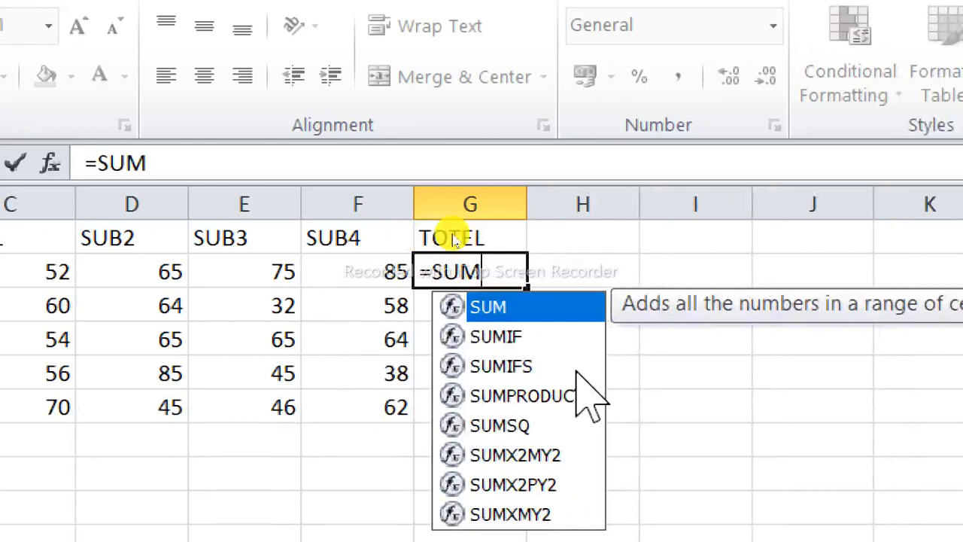
type("(")
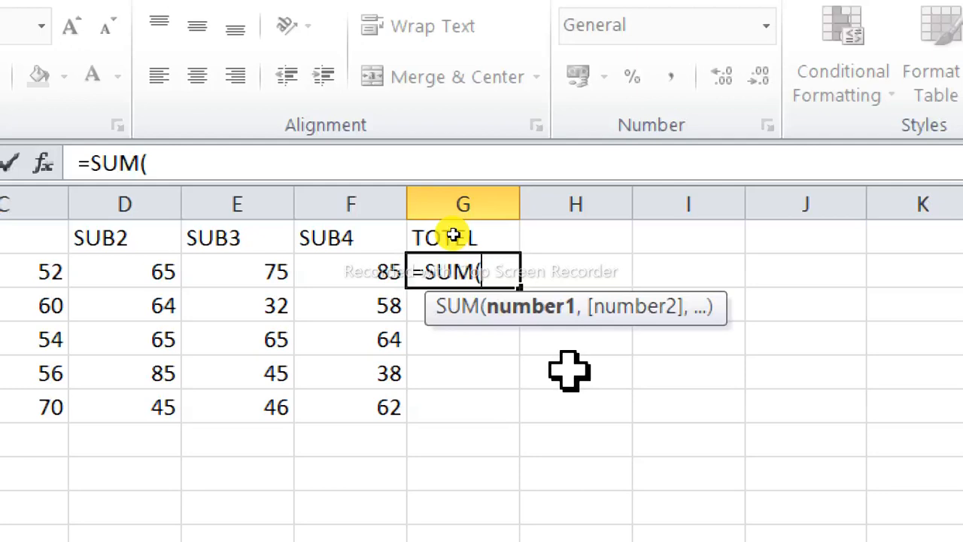
type("C2")
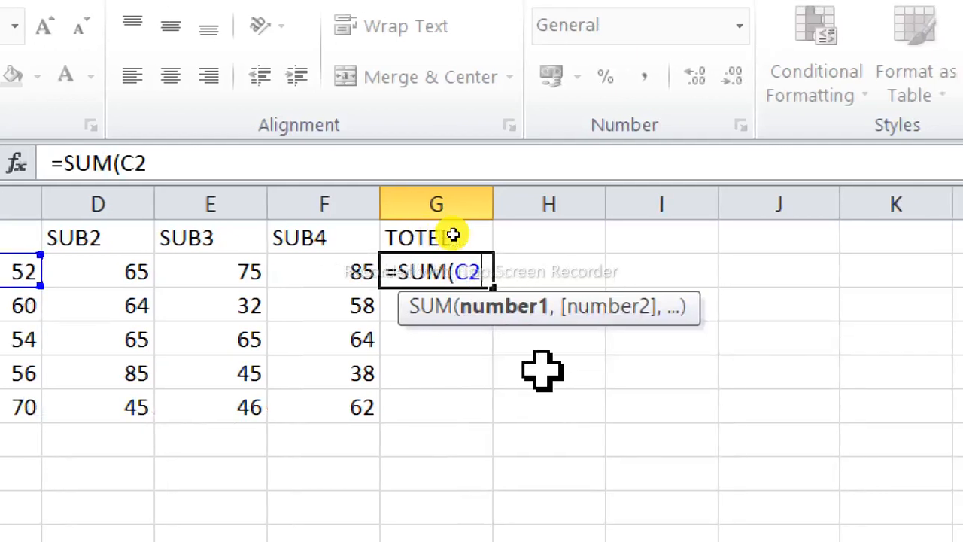
type(":")
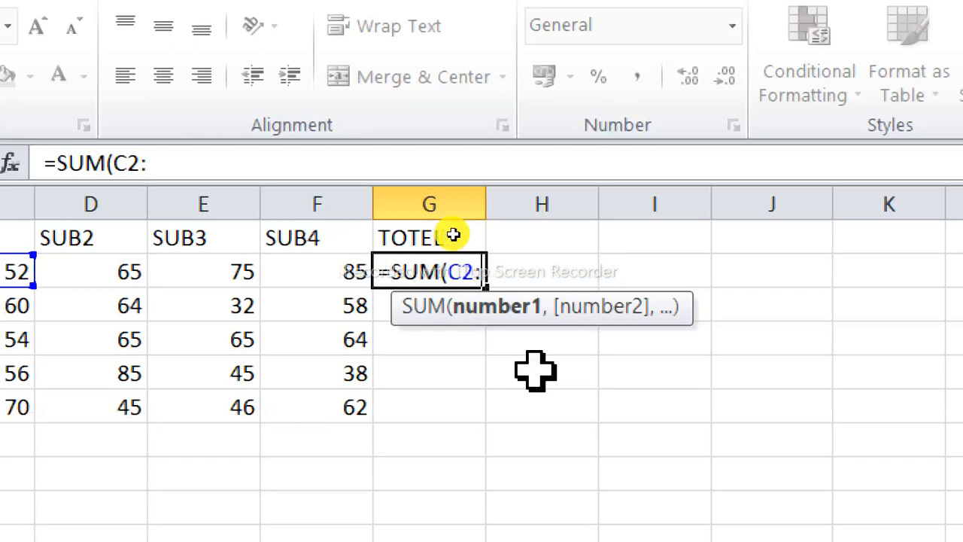
type("F2")
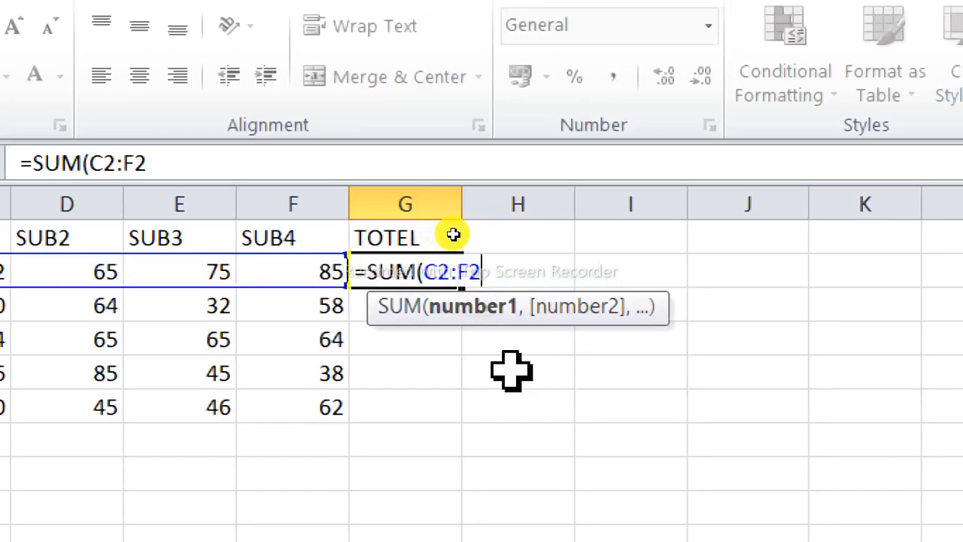
type(")")
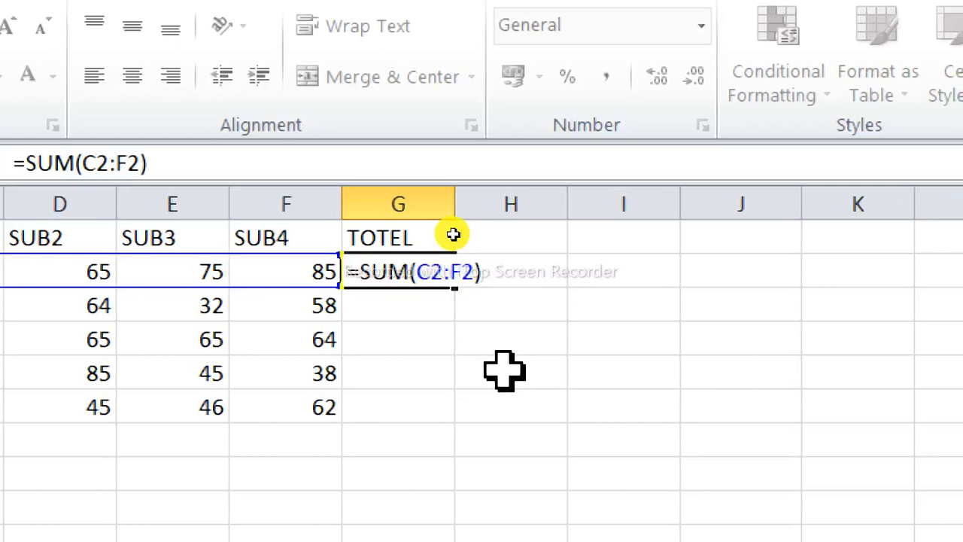
key("Return")
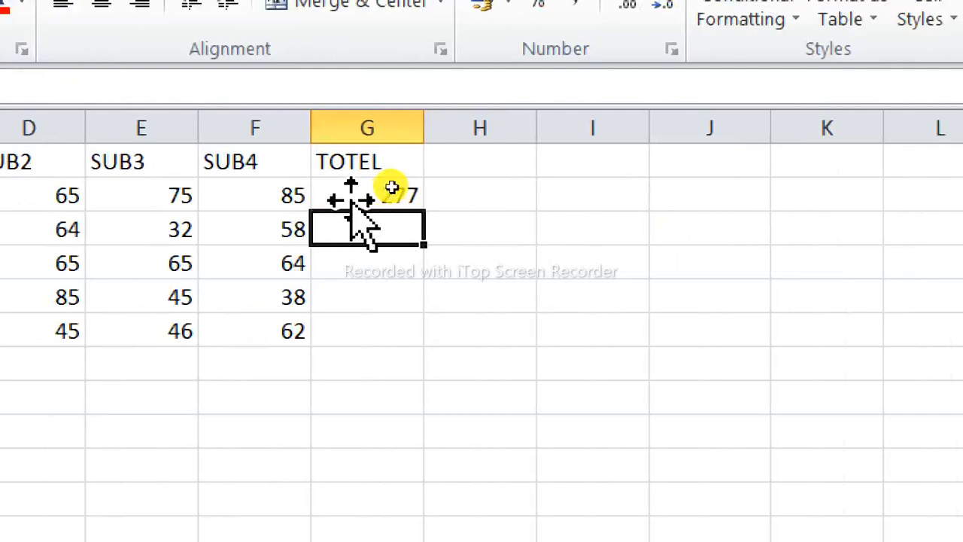
Fill the SUM formula from G2 down through G6 to total the remaining students' marks.
left_click(413, 184)
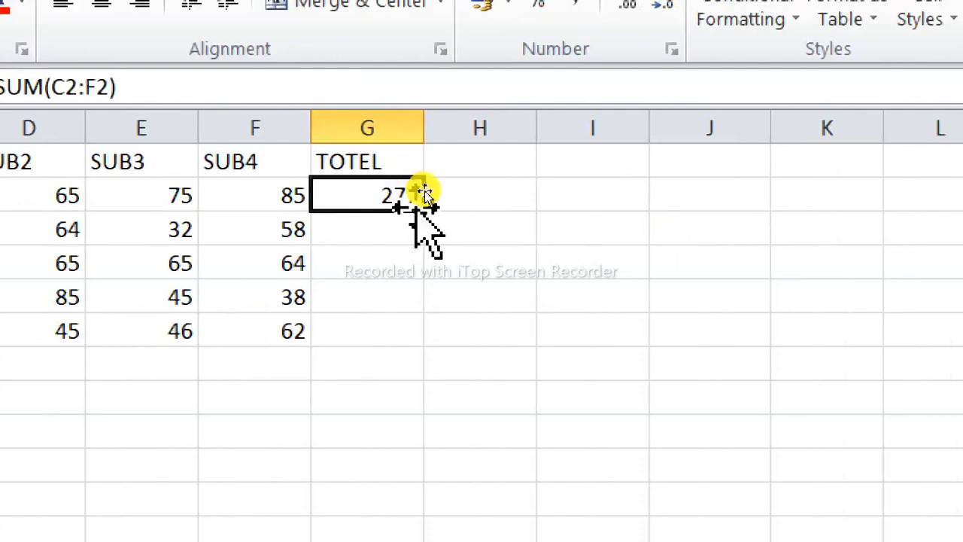
left_click_drag(426, 194, 427, 247)
left_click_drag(423, 322, 421, 334)
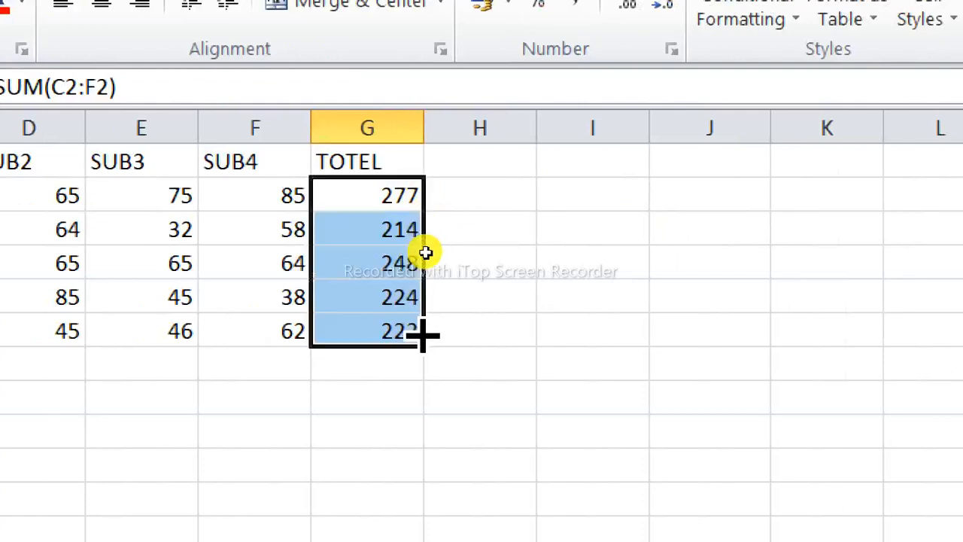
left_click(519, 294)
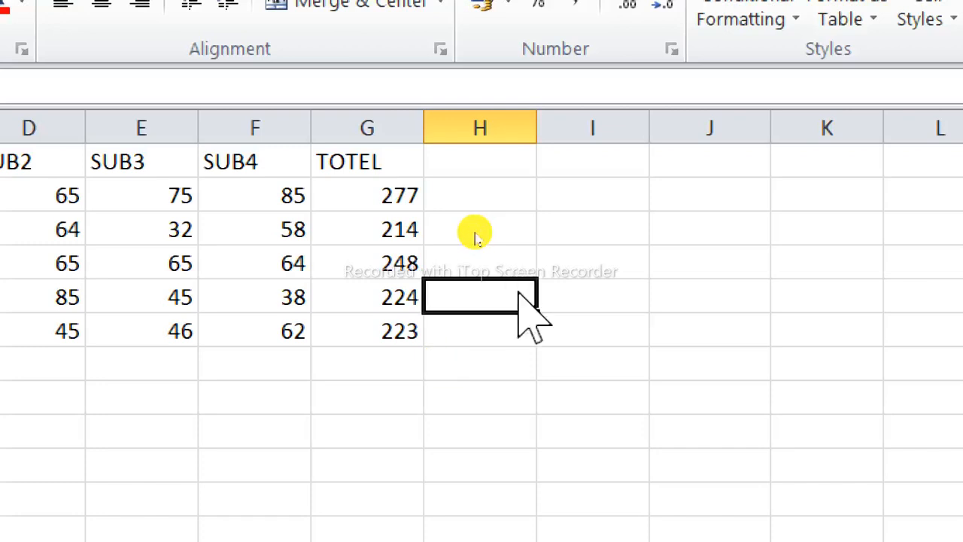
key("ctrl+minus")
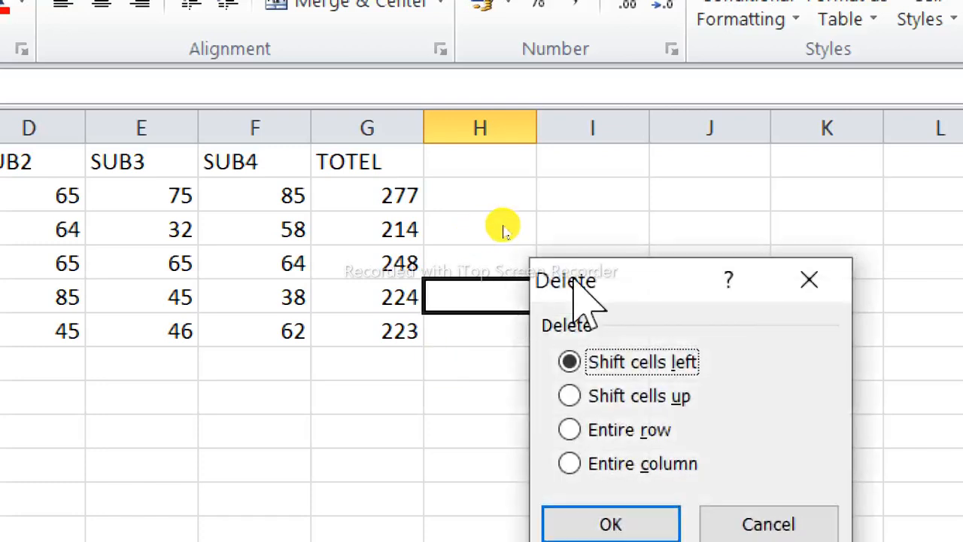
left_click(822, 272)
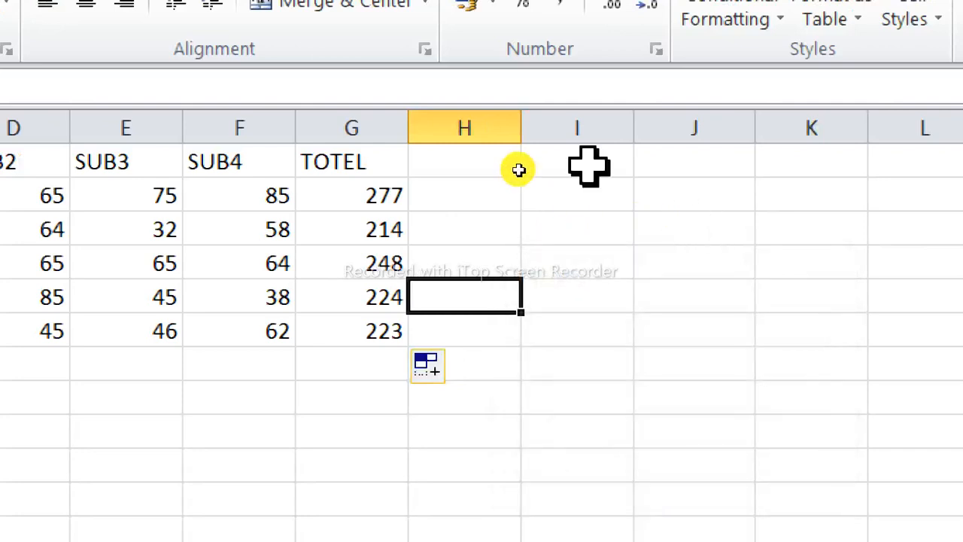